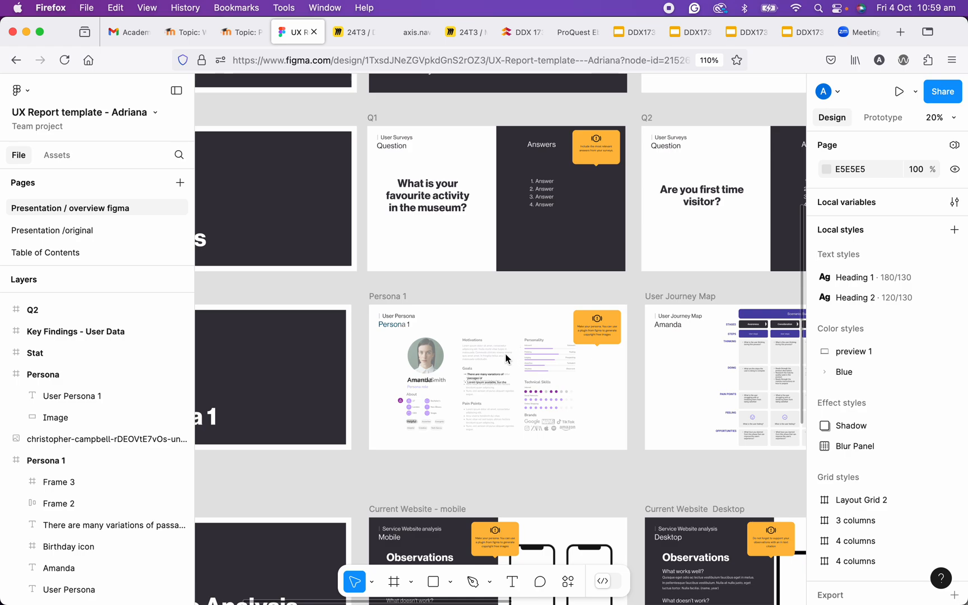
- Bring up the list of available plugins and widgets while the Persona 1 frame is in view
left_click_drag(505, 359, 496, 321)
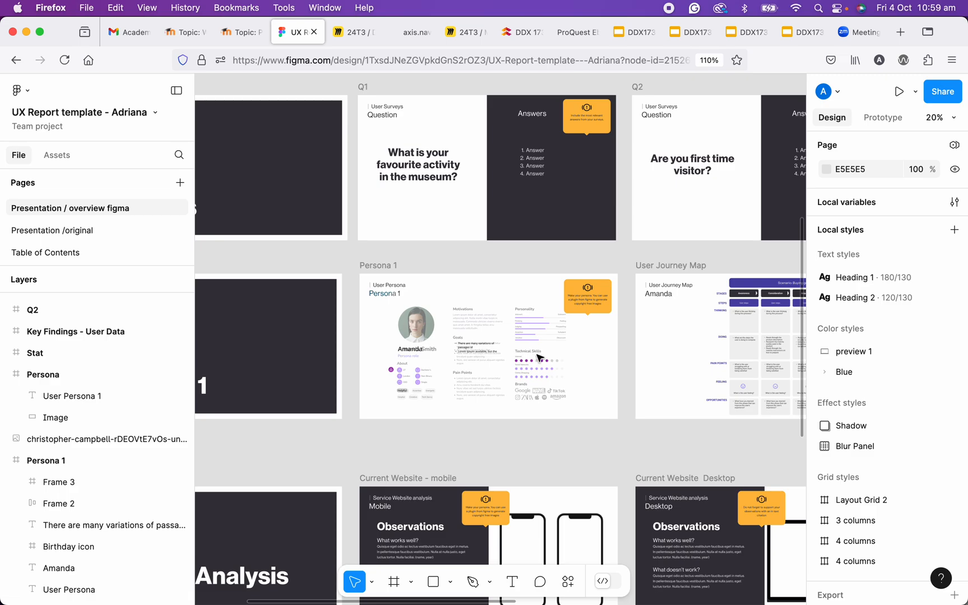
left_click_drag(537, 357, 536, 309)
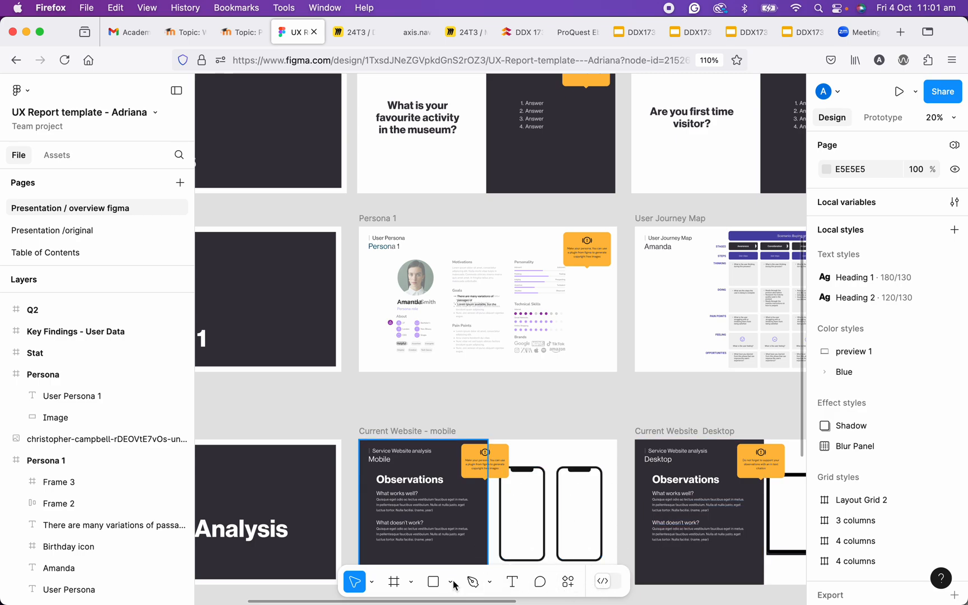
left_click(568, 583)
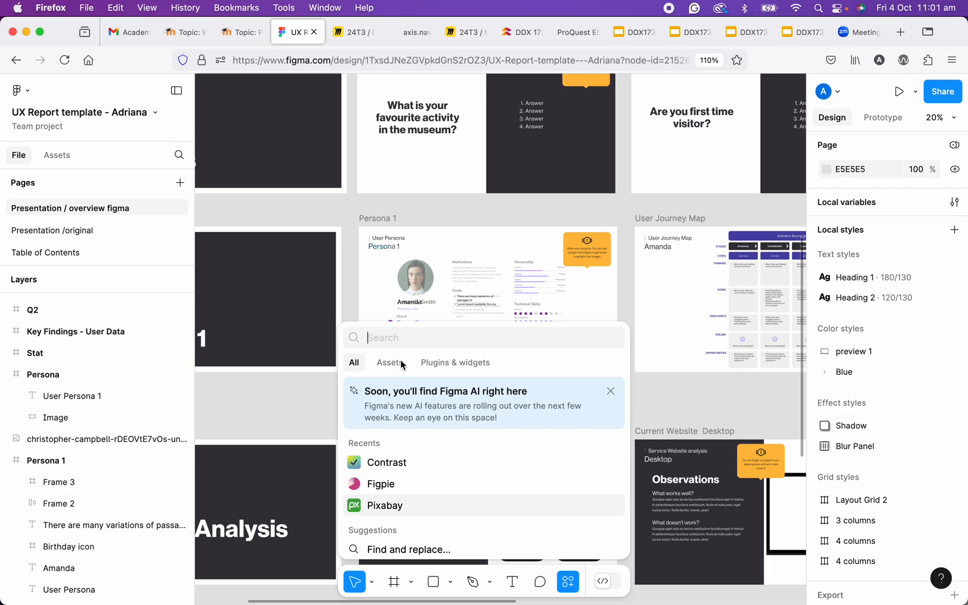
left_click(446, 363)
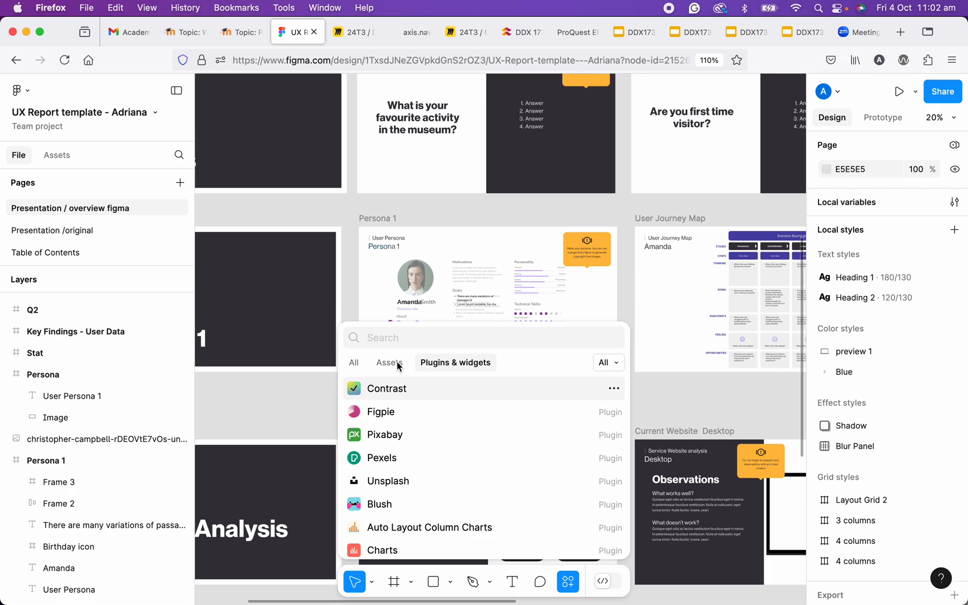
- Select the Persona 1 frame and search the plugins and widgets for "icon"
left_click(385, 219)
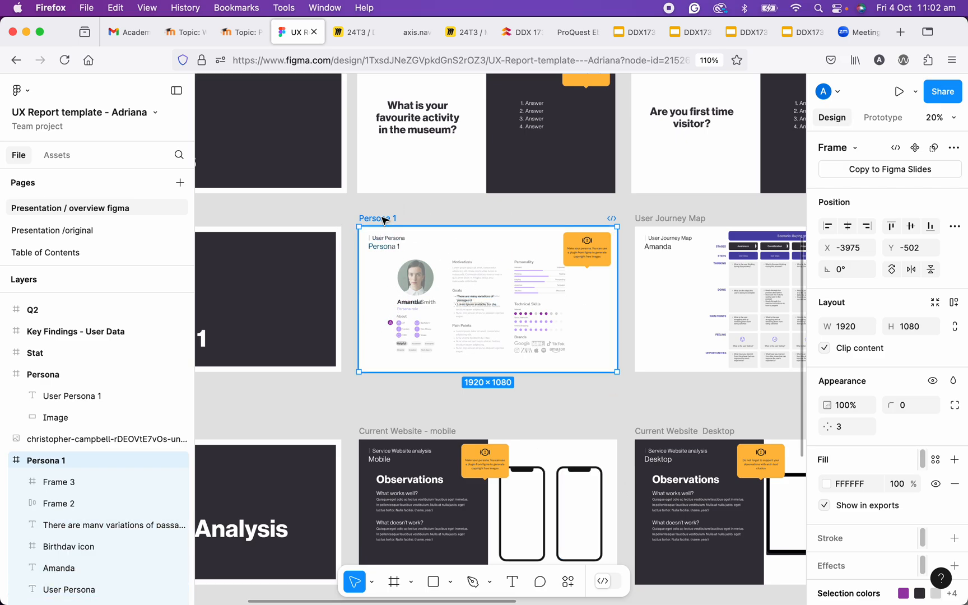
left_click(568, 582)
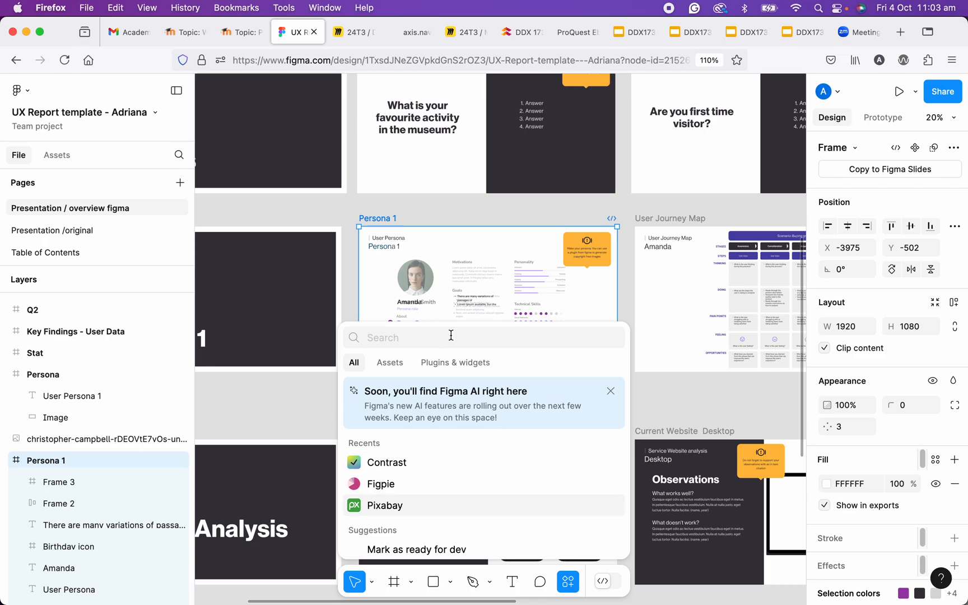
left_click(443, 367)
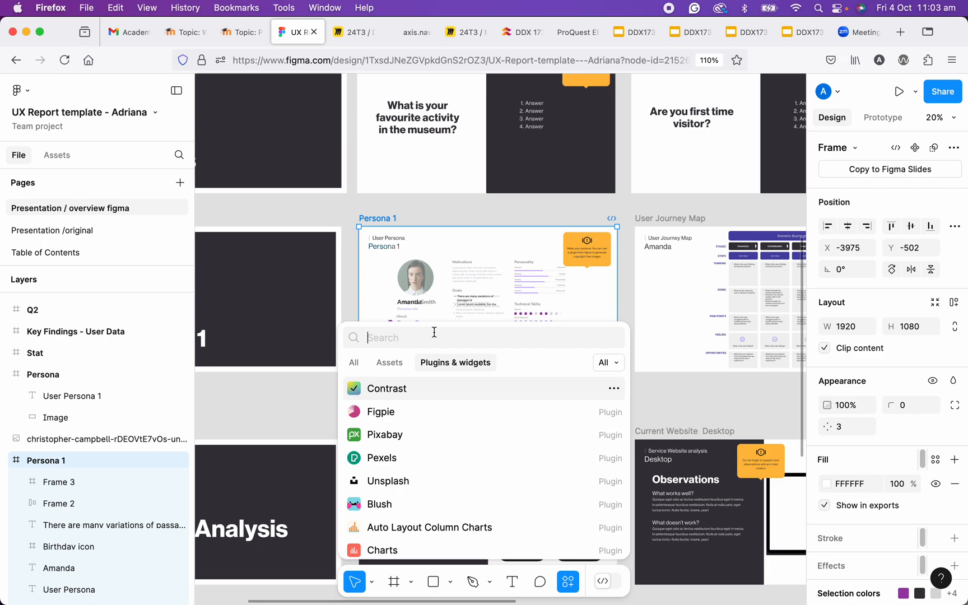
type("icon")
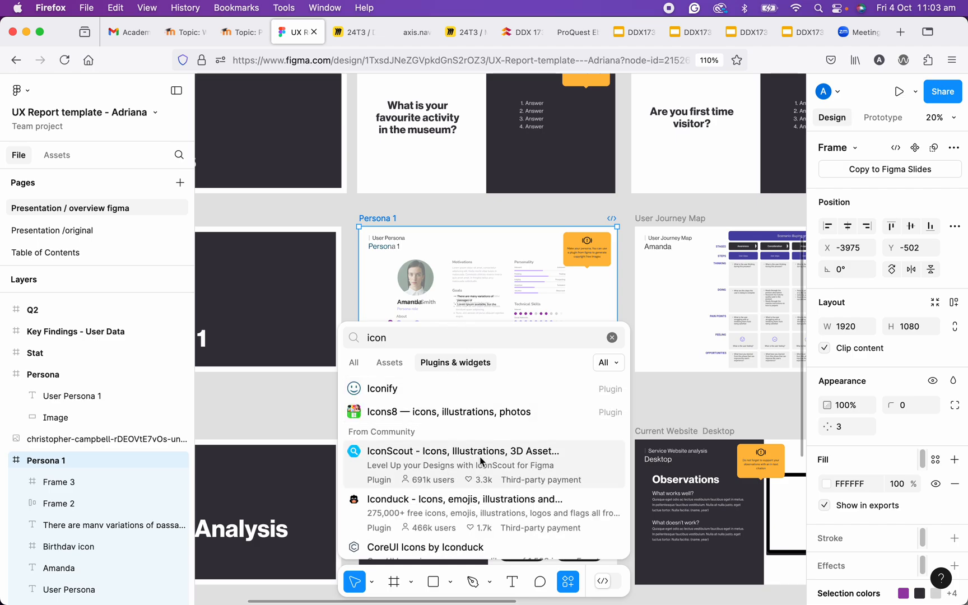
- Look through the icon plugins found and run the Iconify plugin
scroll(510, 482, "down", 5)
scroll(574, 501, "down", 3)
scroll(576, 493, "up", 10)
scroll(601, 484, "down", 5)
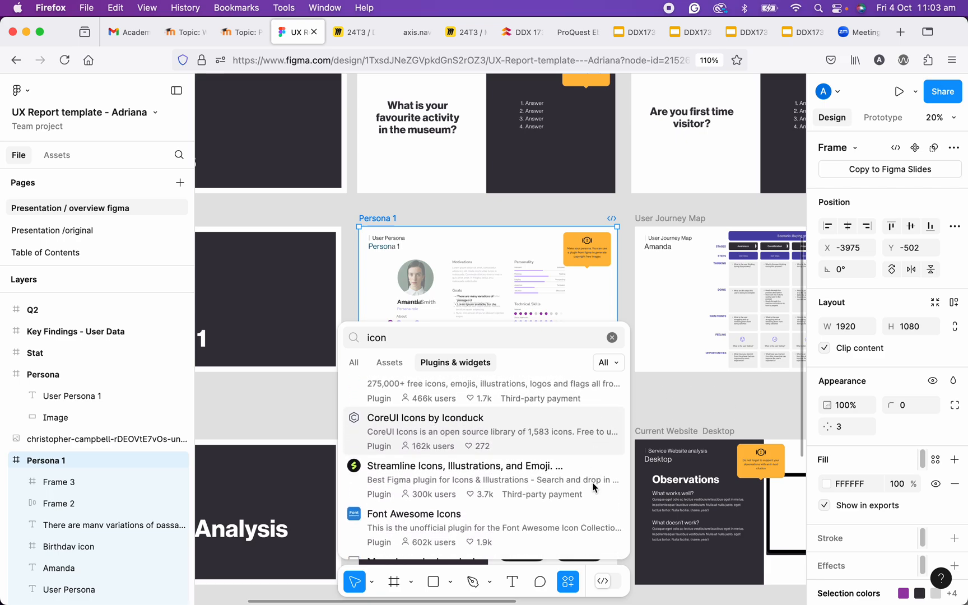
scroll(560, 470, "up", 2)
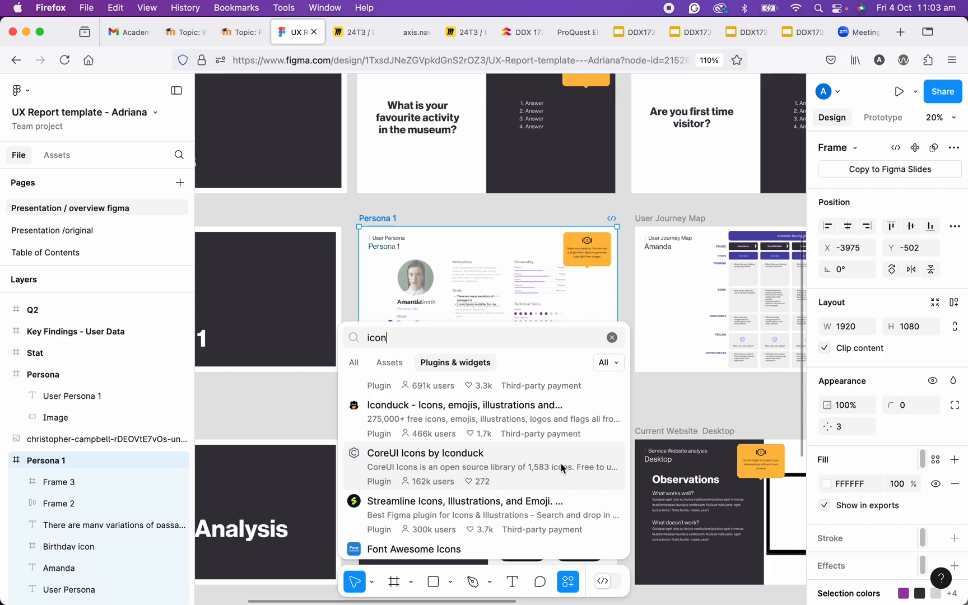
scroll(564, 469, "down", 1)
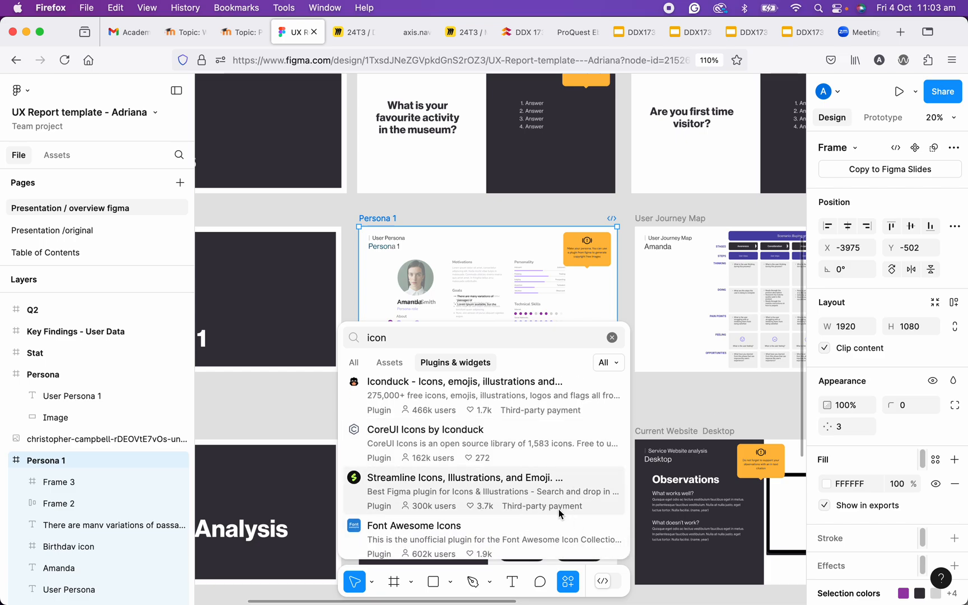
scroll(566, 476, "up", 4)
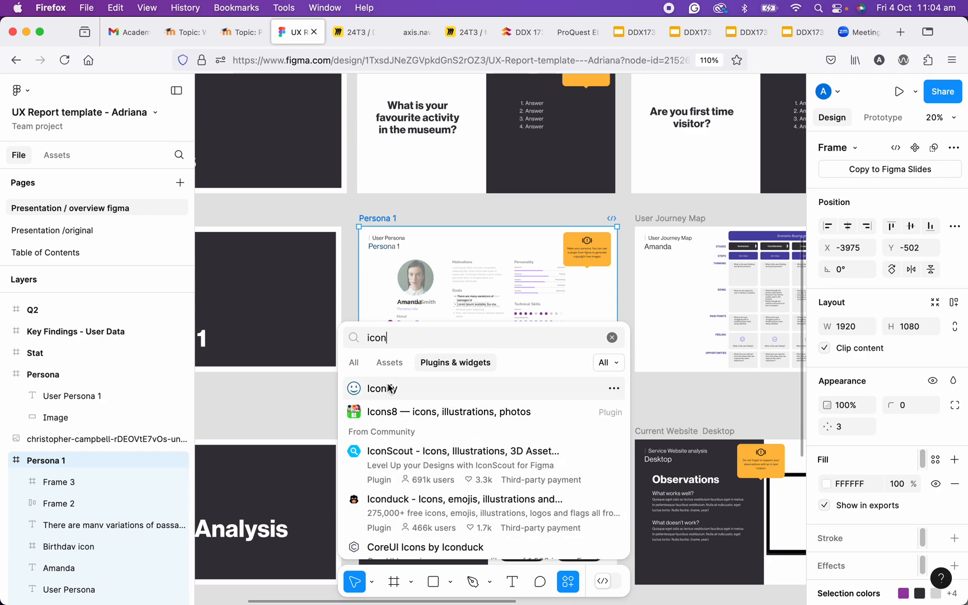
left_click(614, 388)
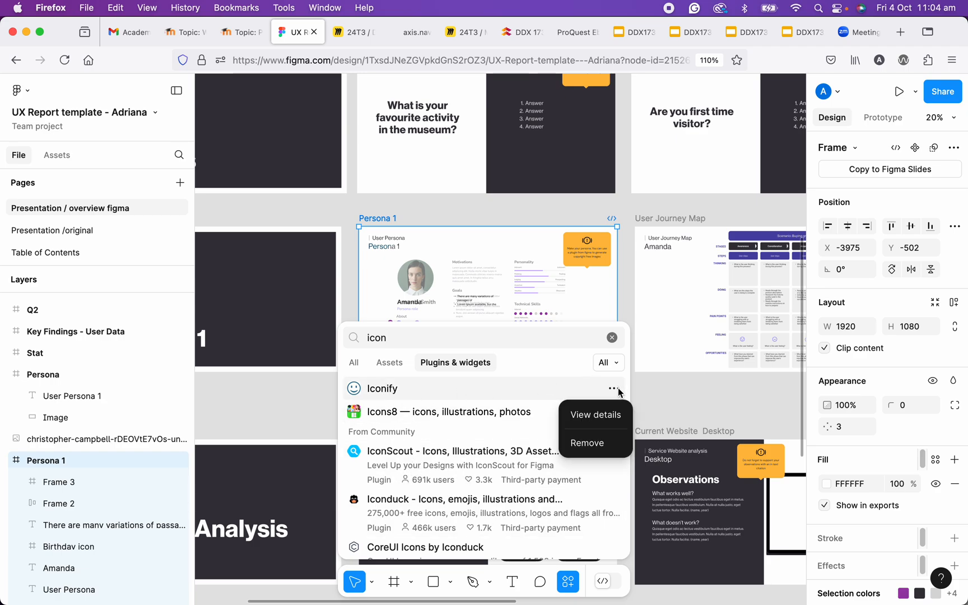
left_click(396, 394)
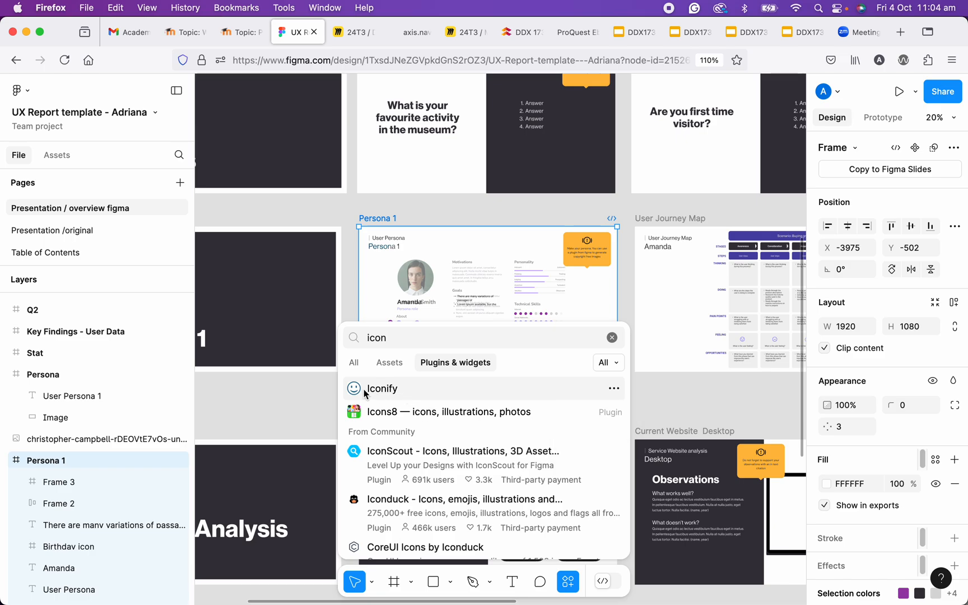
left_click(365, 392)
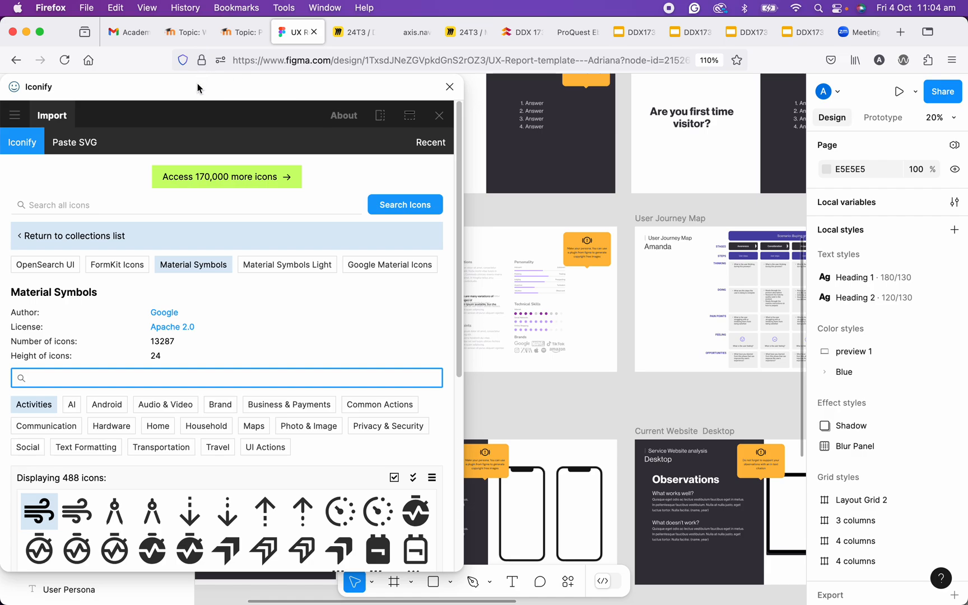
- Return to Iconify's collections list and search all icons for "cake"
left_click_drag(157, 88, 379, 36)
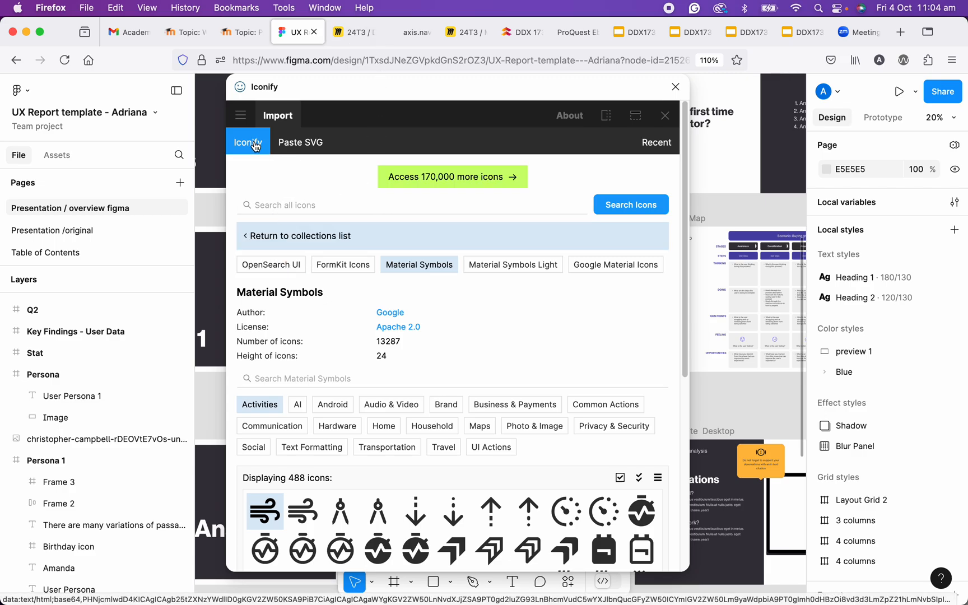
left_click(251, 237)
left_click(347, 208)
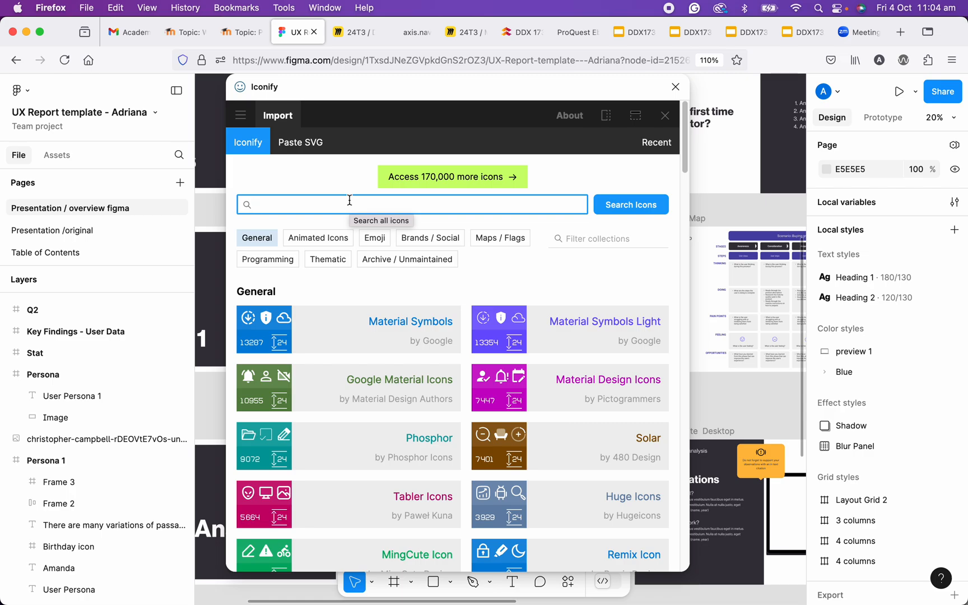
type("cake")
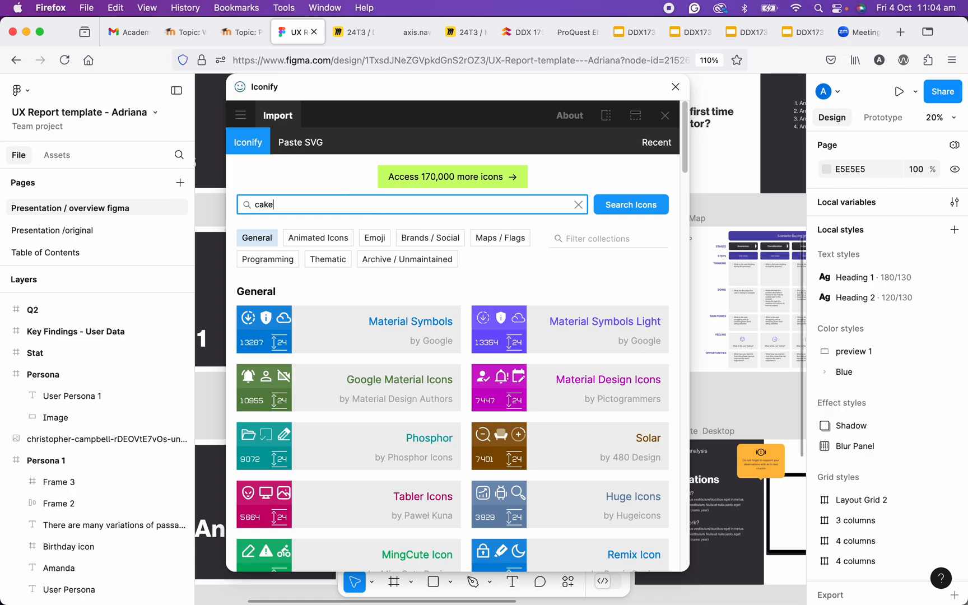
key("Return")
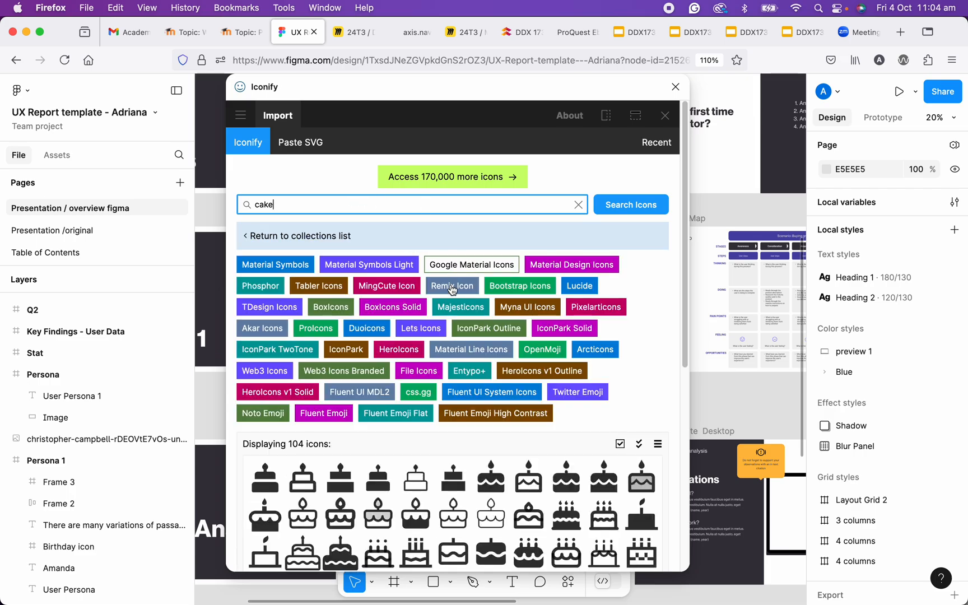
- Choose the cake-outline icon from the Material Symbols Light set among the cake icons
scroll(452, 292, "down", 1)
scroll(453, 292, "down", 1)
scroll(450, 284, "down", 5)
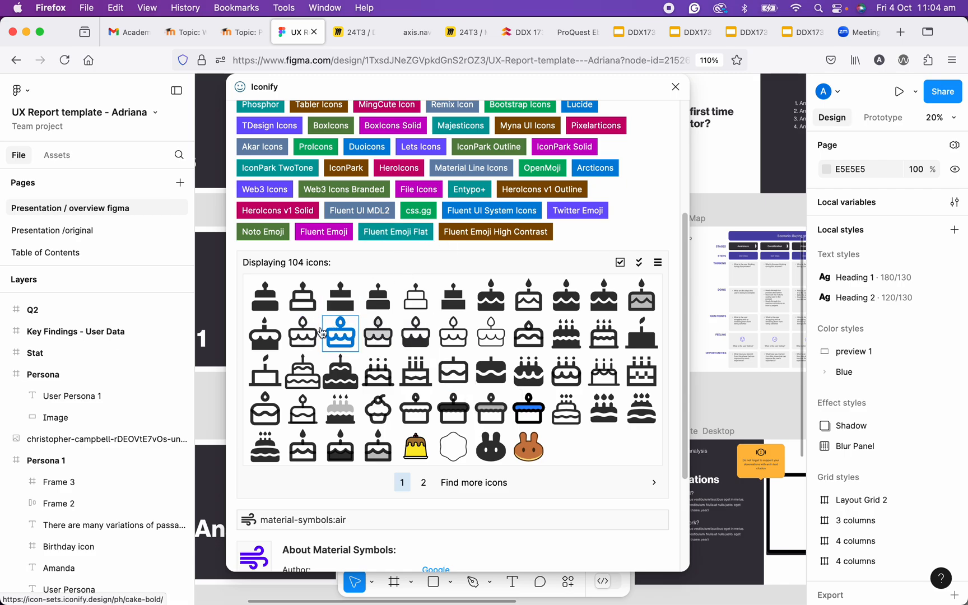
scroll(378, 336, "down", 1)
scroll(312, 363, "down", 3)
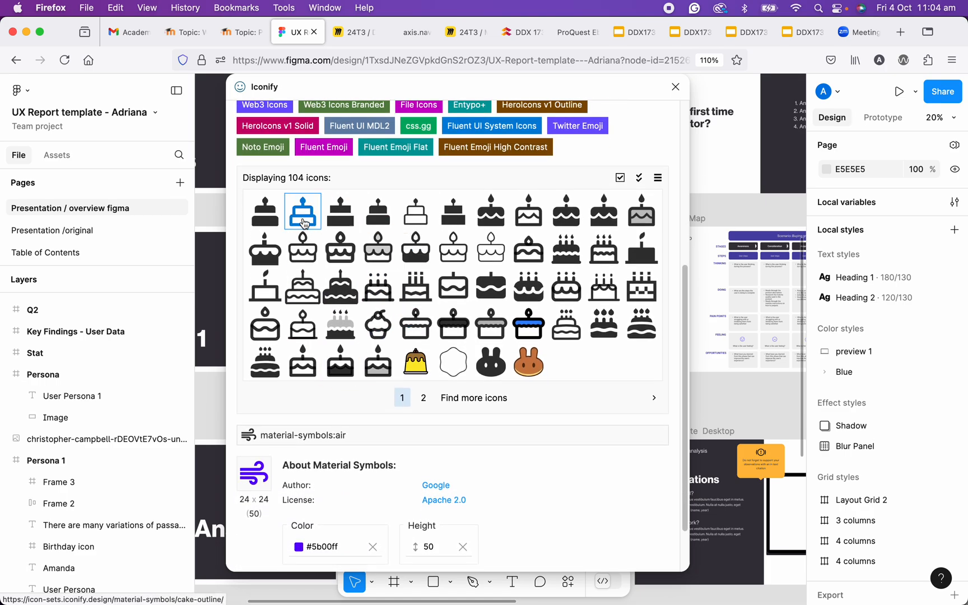
left_click(415, 215)
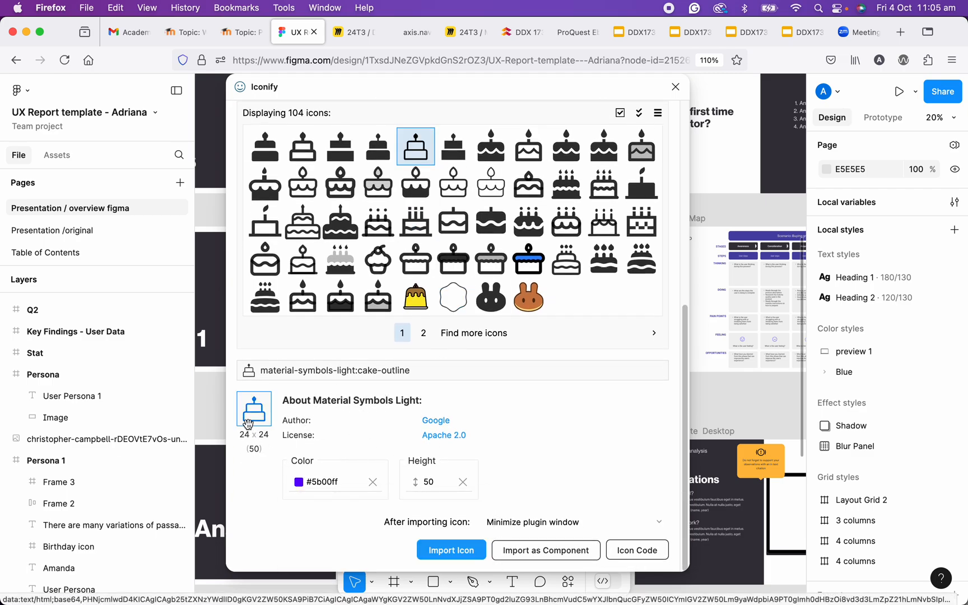
- Check the colour choices for the cake icon and set its import height to 100
left_click(299, 482)
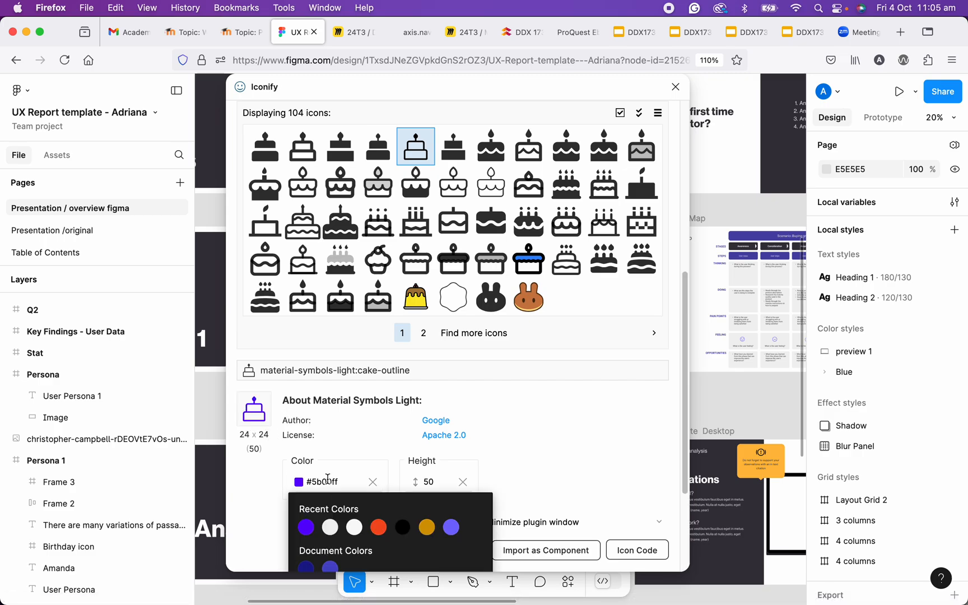
mouse_move(333, 479)
left_click(424, 484)
key("BackSpace")
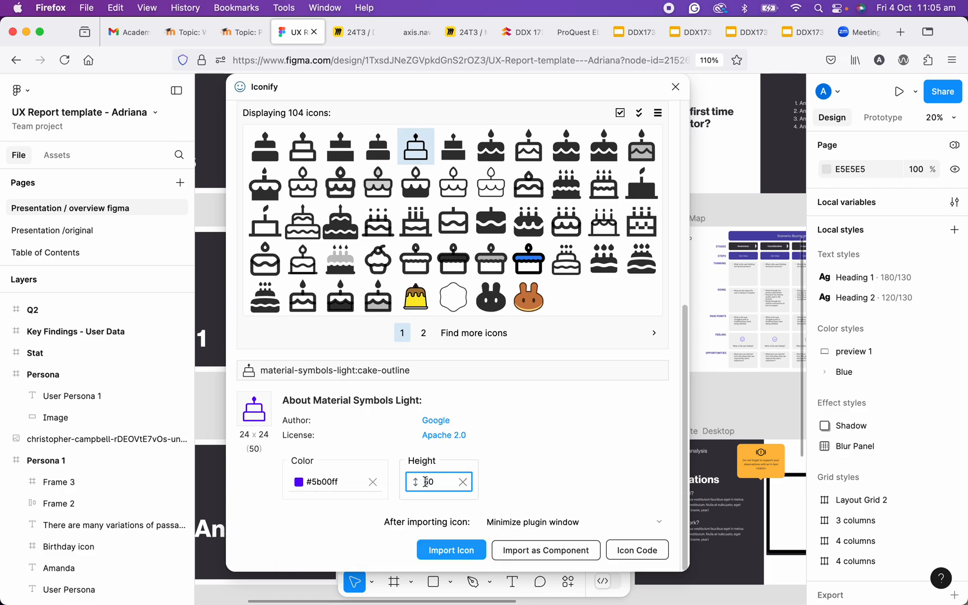
type("1")
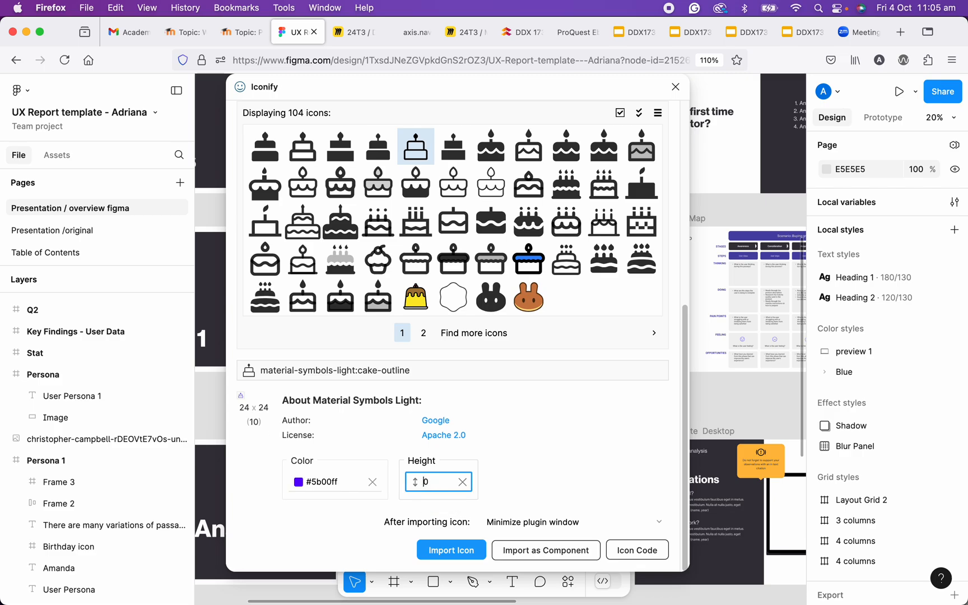
type("0")
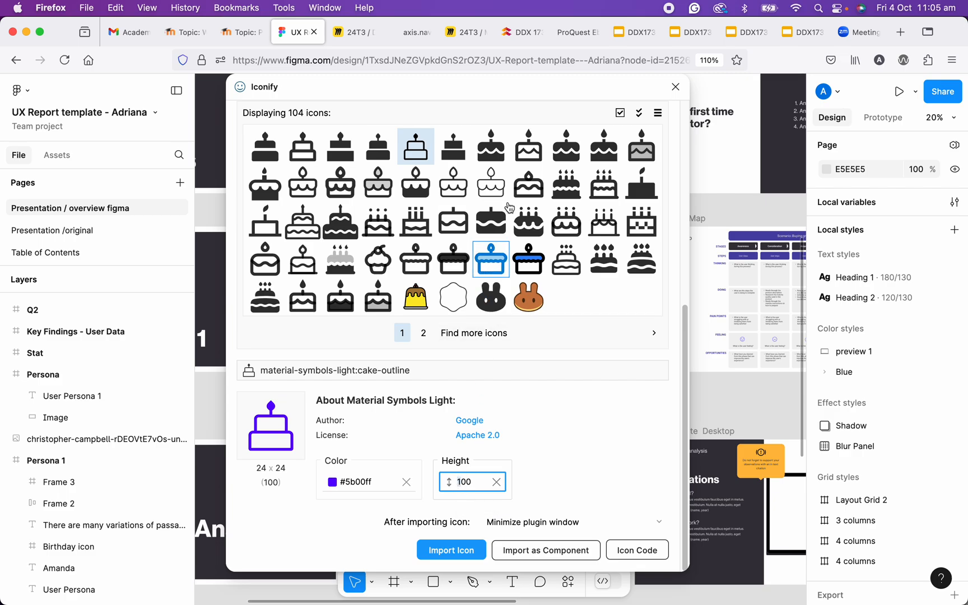
- Move the Iconify window aside and select the Persona 1 frame as the icon's parent layer
left_click_drag(565, 85, 767, 76)
left_click(383, 227)
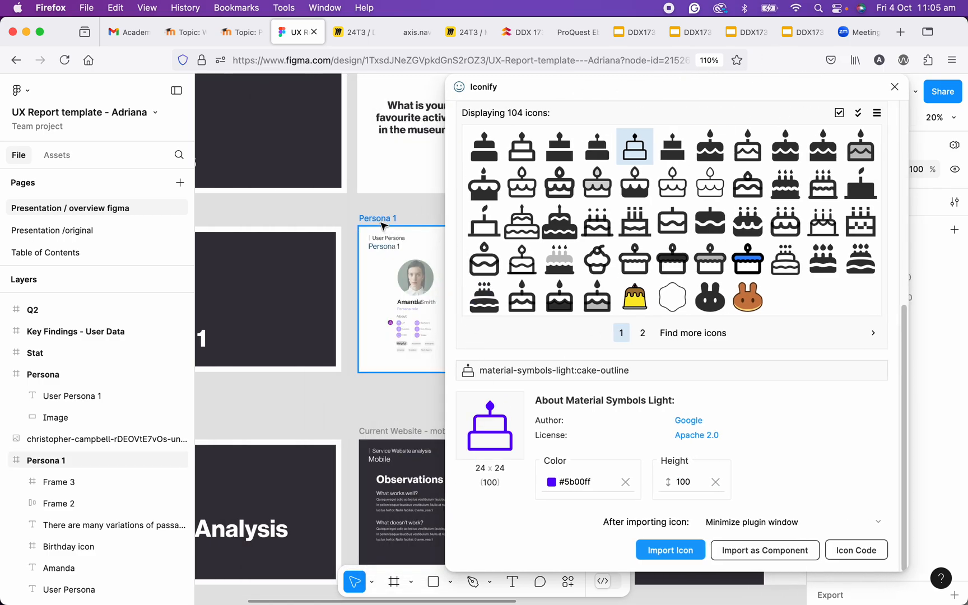
left_click(383, 226)
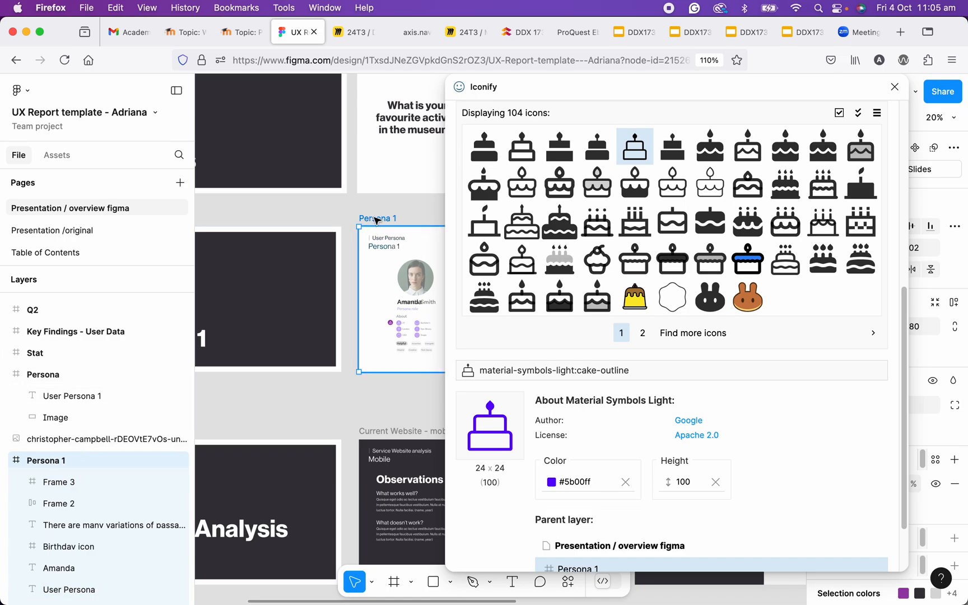
scroll(619, 365, "down", 2)
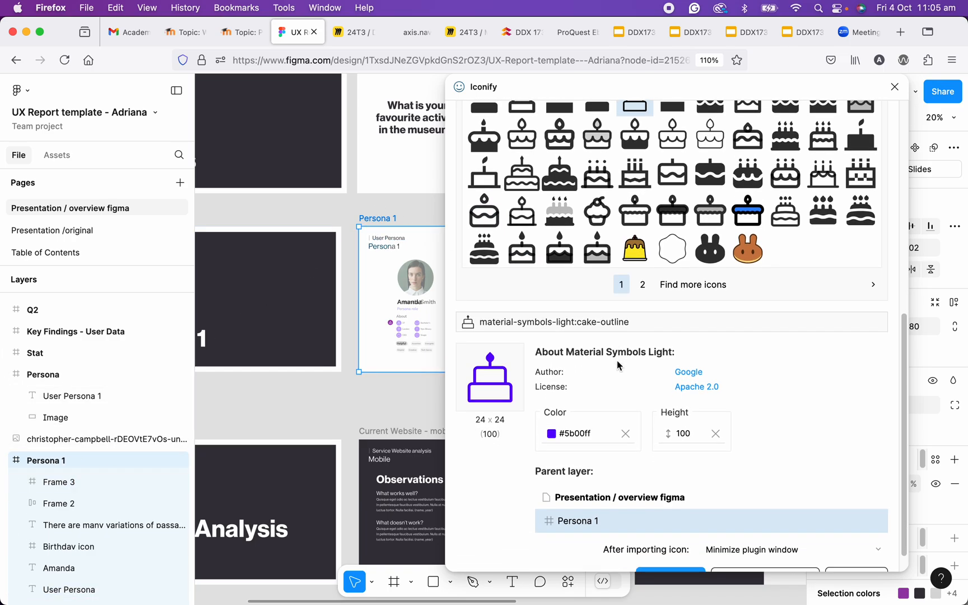
scroll(618, 365, "down", 1)
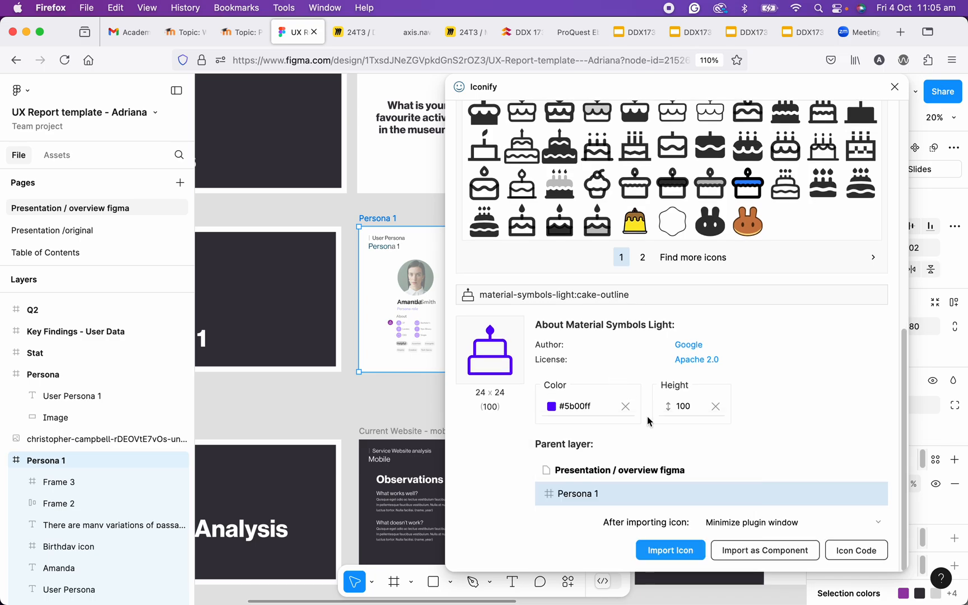
- Set the cake icon's height to 500 and import it into the Persona 1 frame
left_click(673, 407)
type("5")
key("Delete")
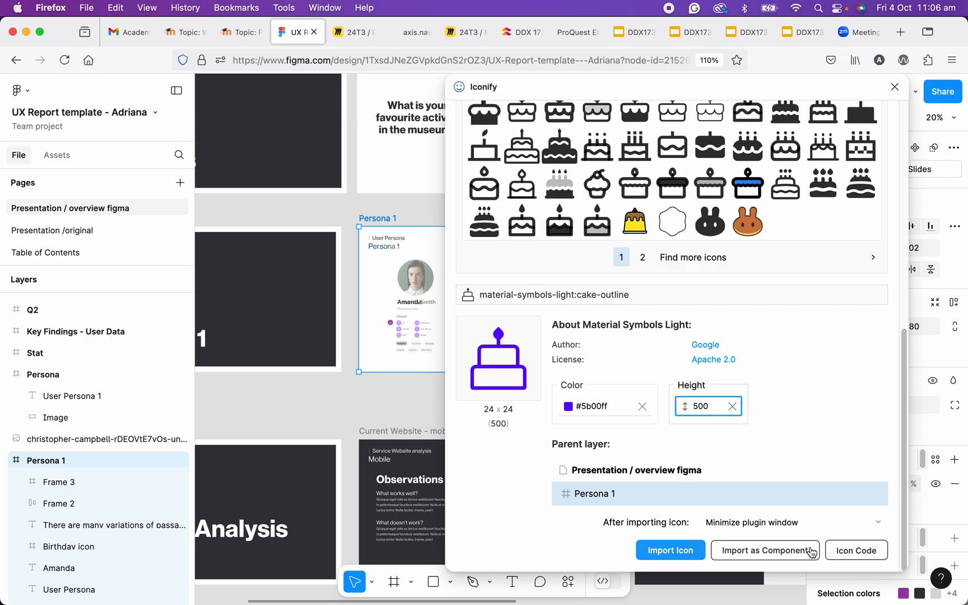
left_click(671, 552)
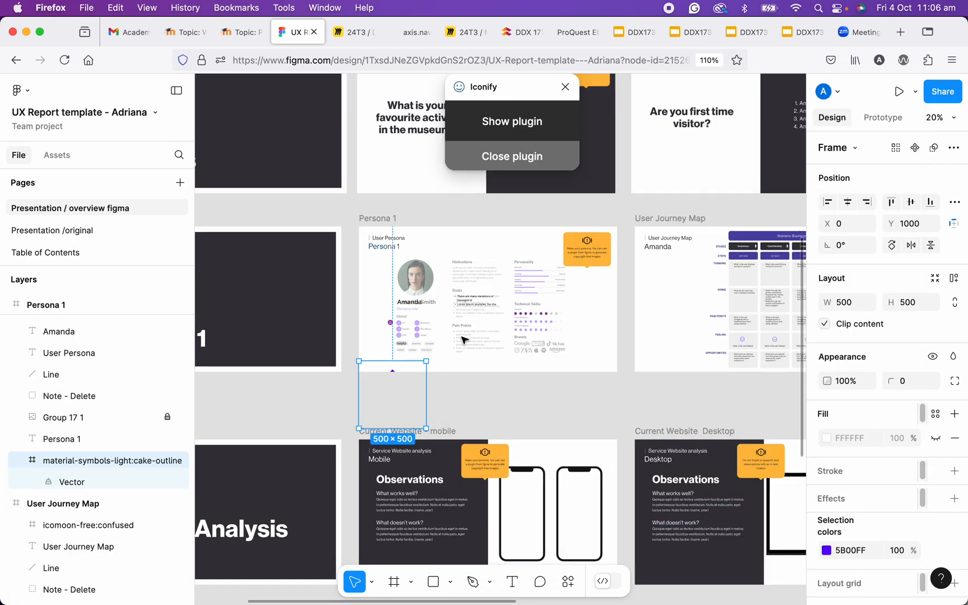
- Move the imported cake icon up over the About section of the Persona 1 frame, to about X 27, Y 555
scroll(415, 363, "up", 3)
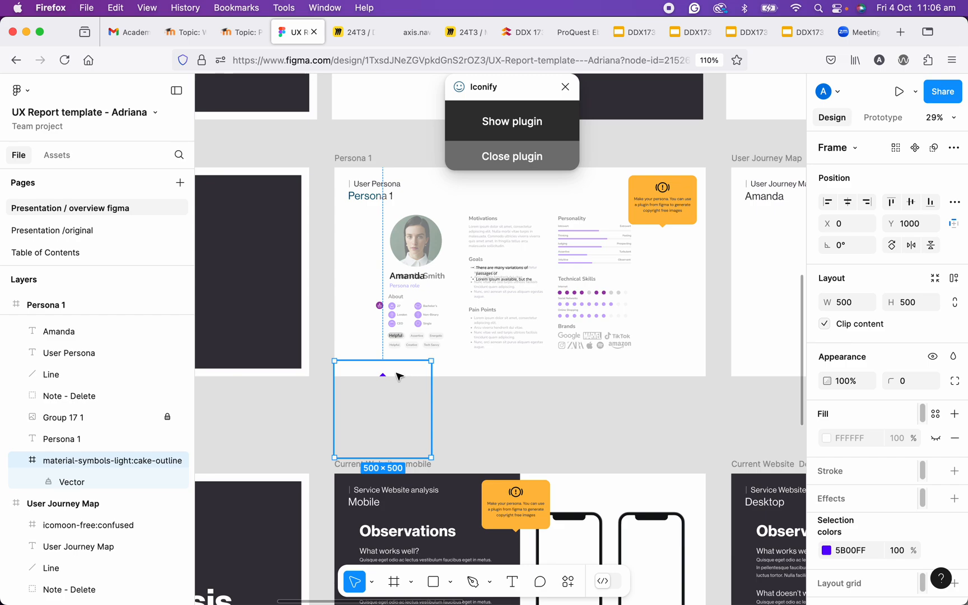
left_click_drag(399, 373, 397, 301)
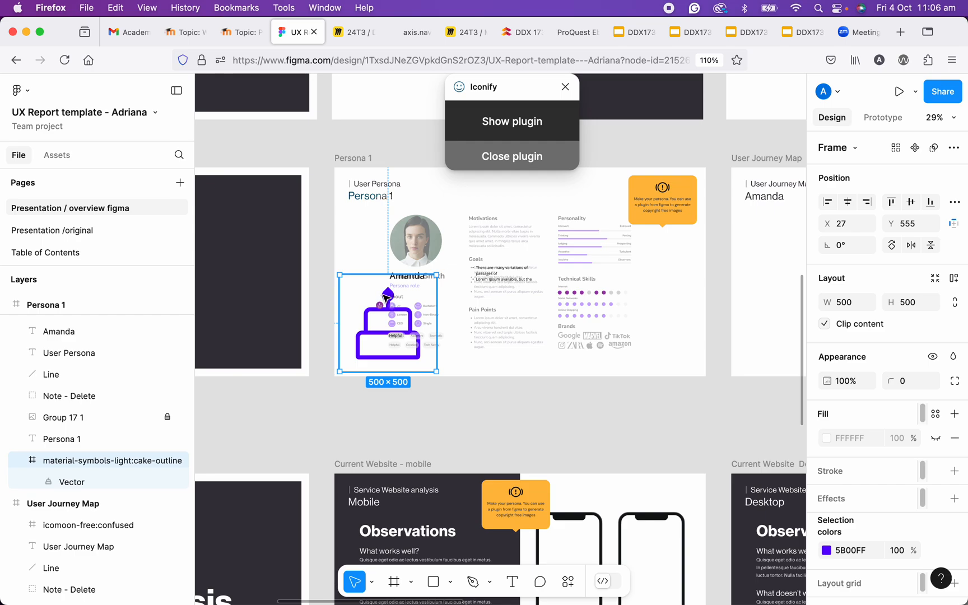
- Check where the cake-outline layer sits among the Persona 1 layers and collapse its contents
scroll(141, 411, "up", 2)
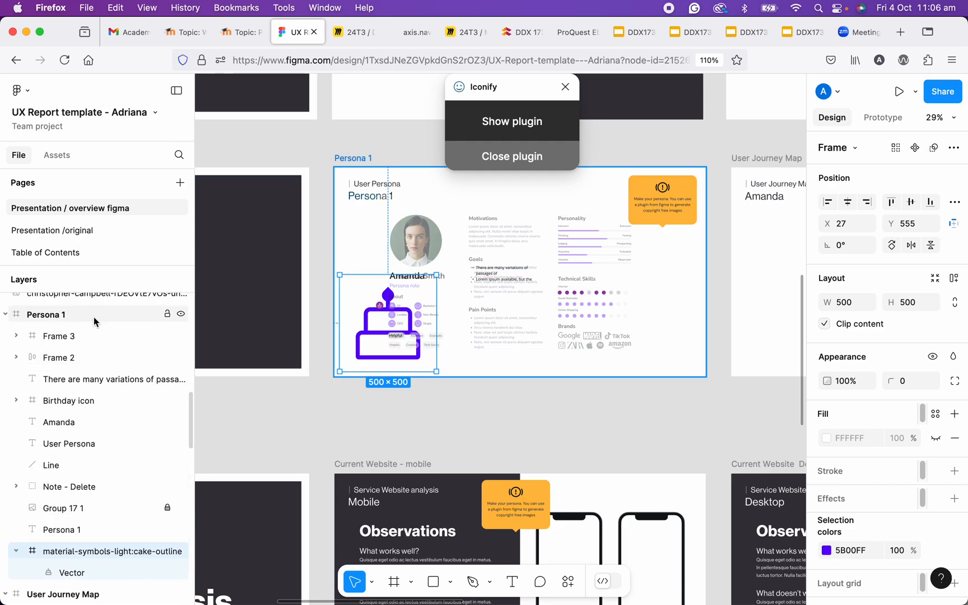
scroll(28, 546, "down", 1)
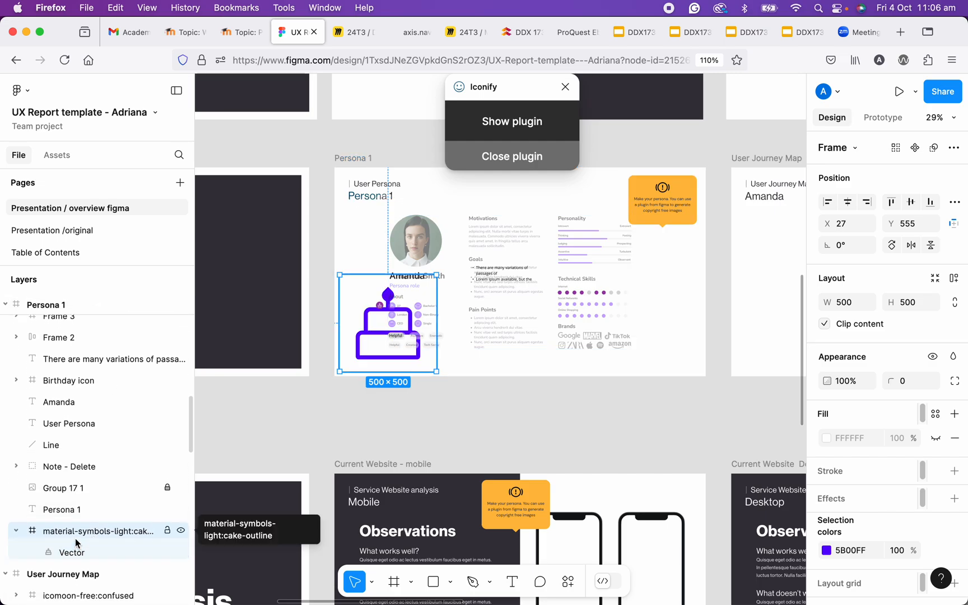
left_click(16, 532)
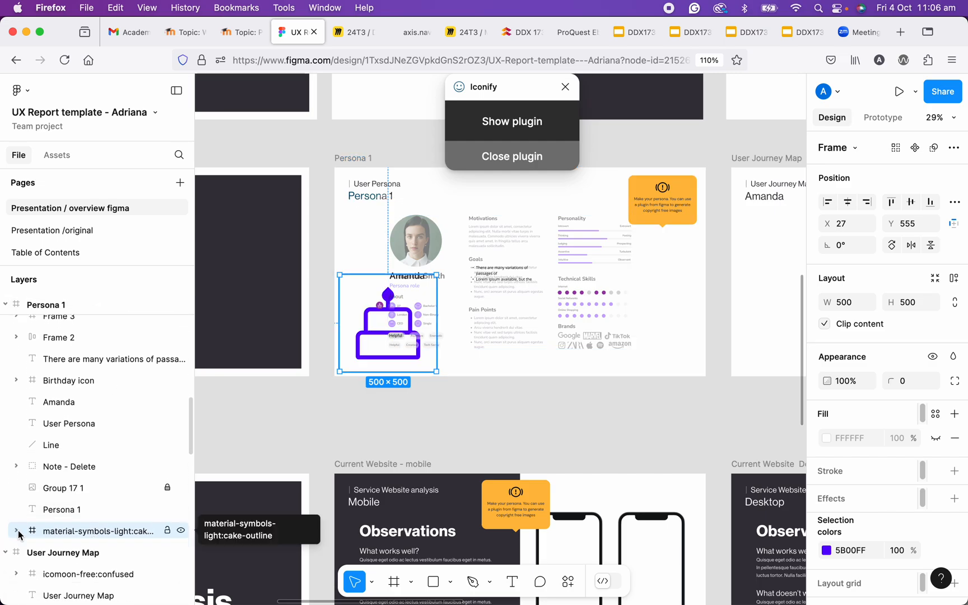
scroll(96, 420, "up", 2)
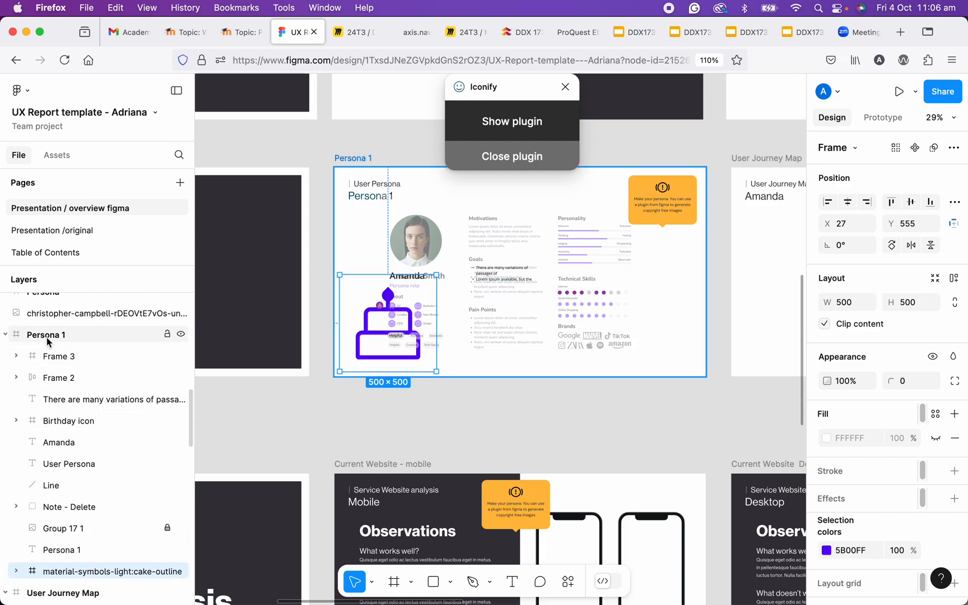
scroll(99, 423, "down", 1)
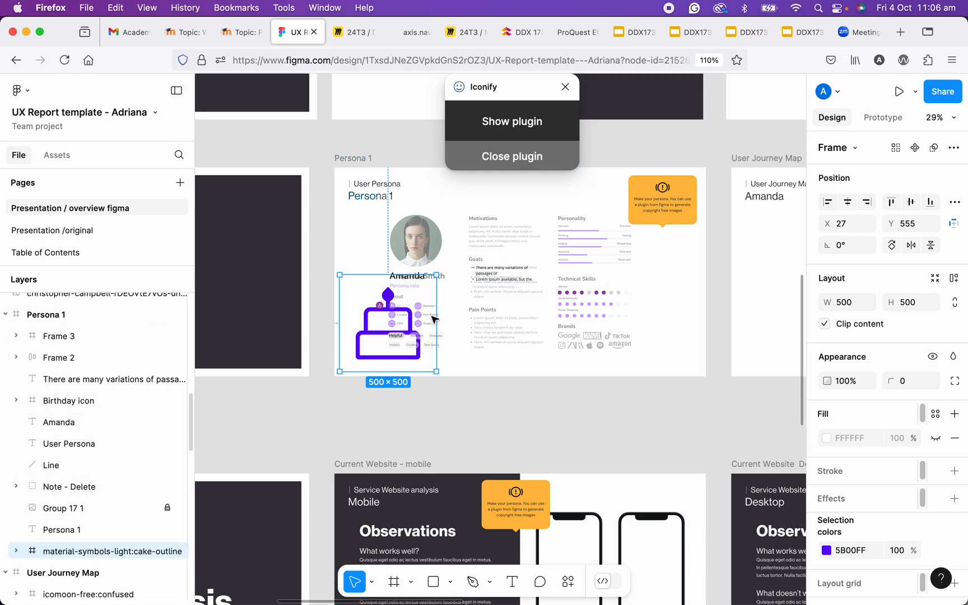
- Scale the cake icon down to about 190 × 190 near the portrait and raise it to the front of Persona 1's layers
left_click_drag(369, 326, 371, 256)
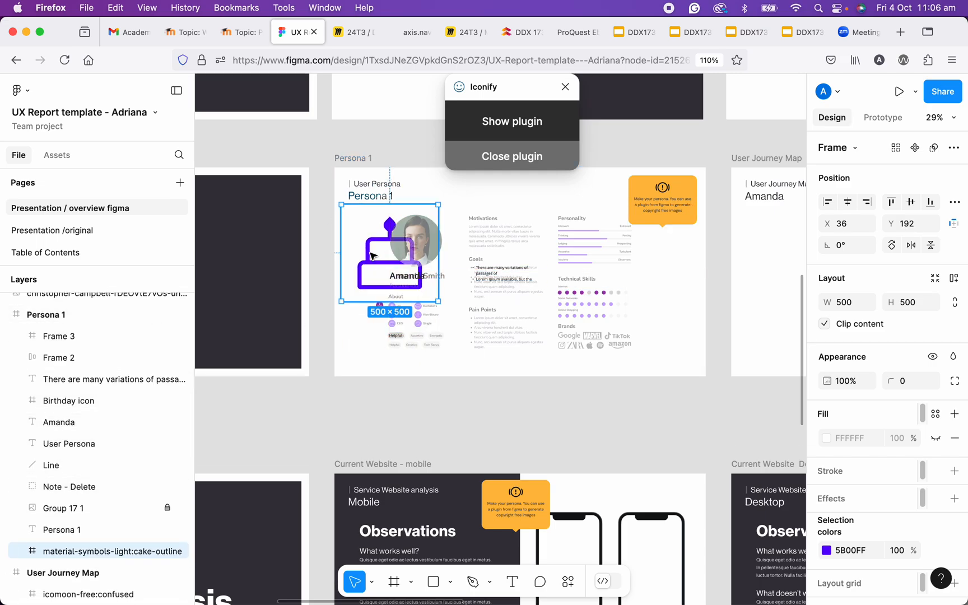
left_click_drag(342, 206, 401, 265)
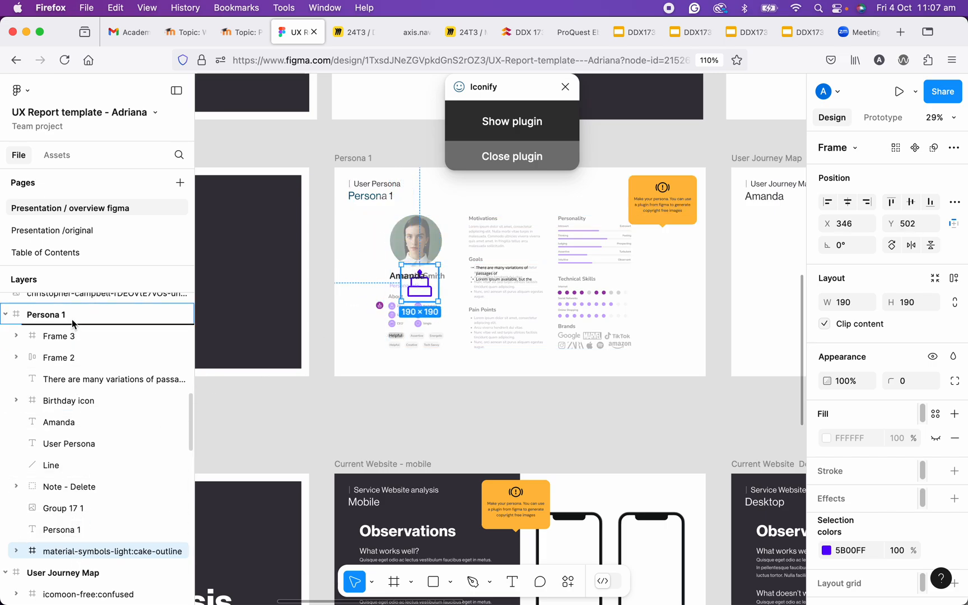
key("bracketright")
- Shrink the cake icon to about 153 × 153 beside the trait tags below About, and delete it from Persona 1
left_click_drag(420, 286, 442, 340)
scroll(896, 499, "down", 2)
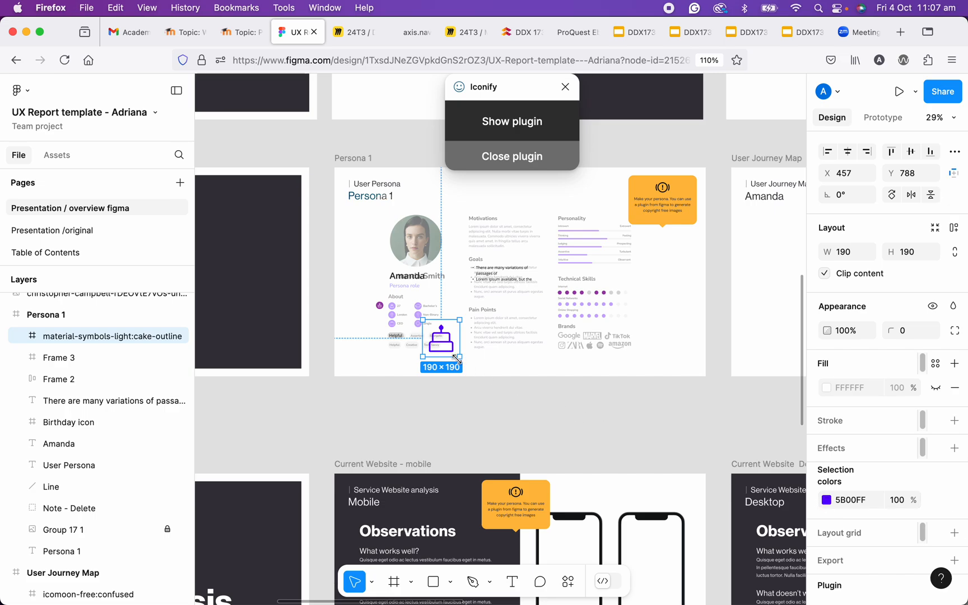
left_click_drag(458, 357, 440, 345)
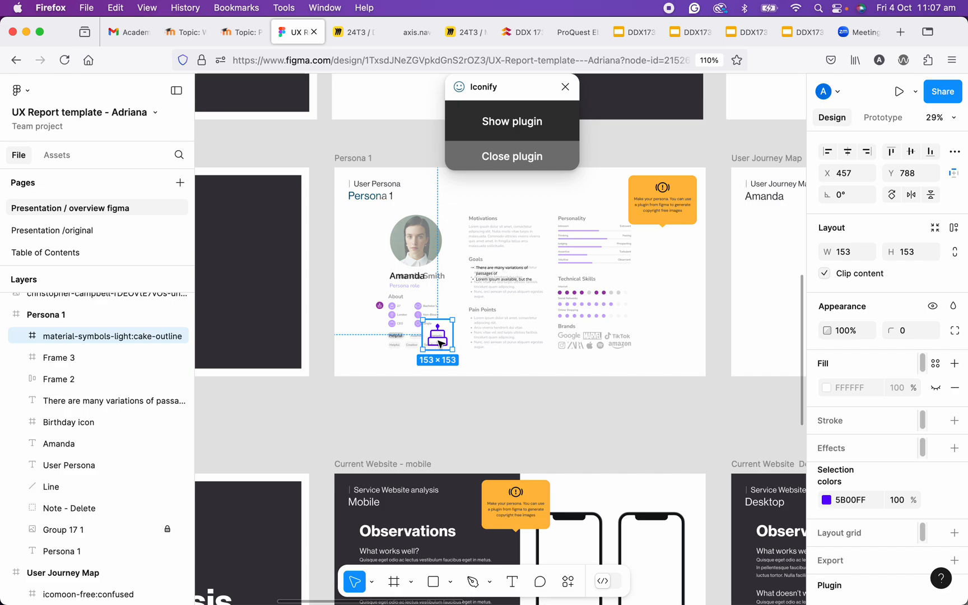
key("Delete")
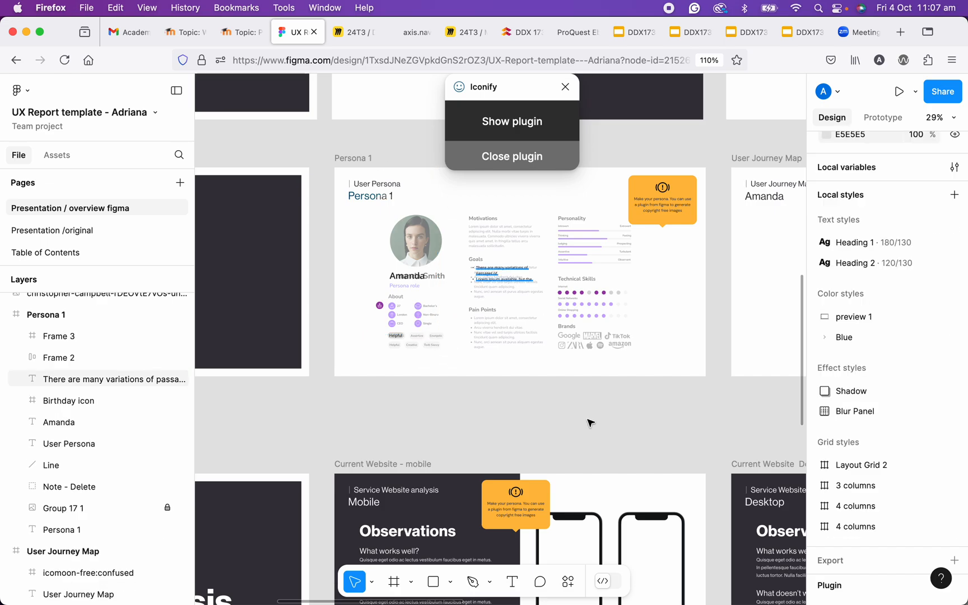
- Relaunch the Iconify plugin and choose the ph:cake-duotone icon from the cake results
left_click(568, 582)
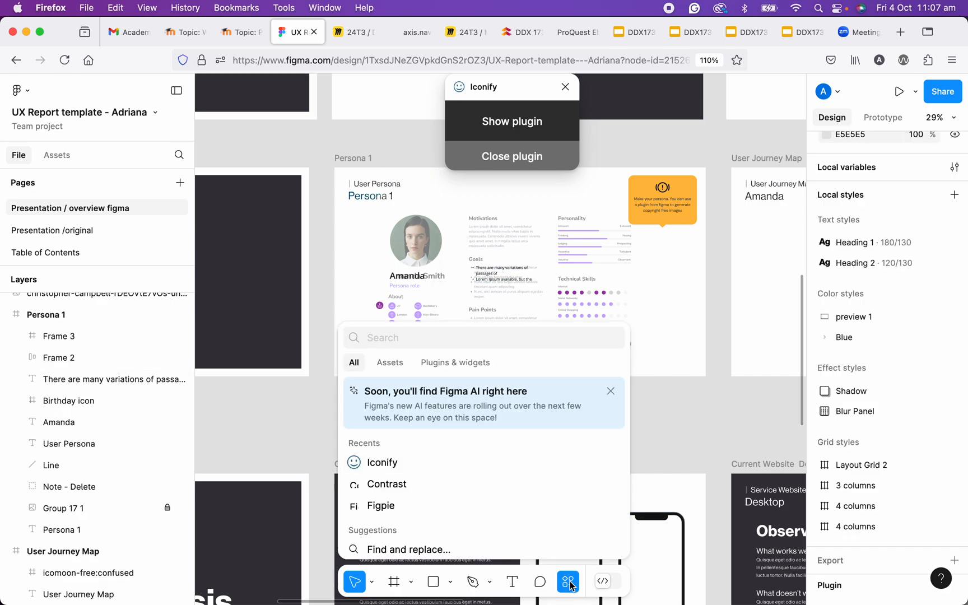
left_click(441, 364)
left_click(386, 388)
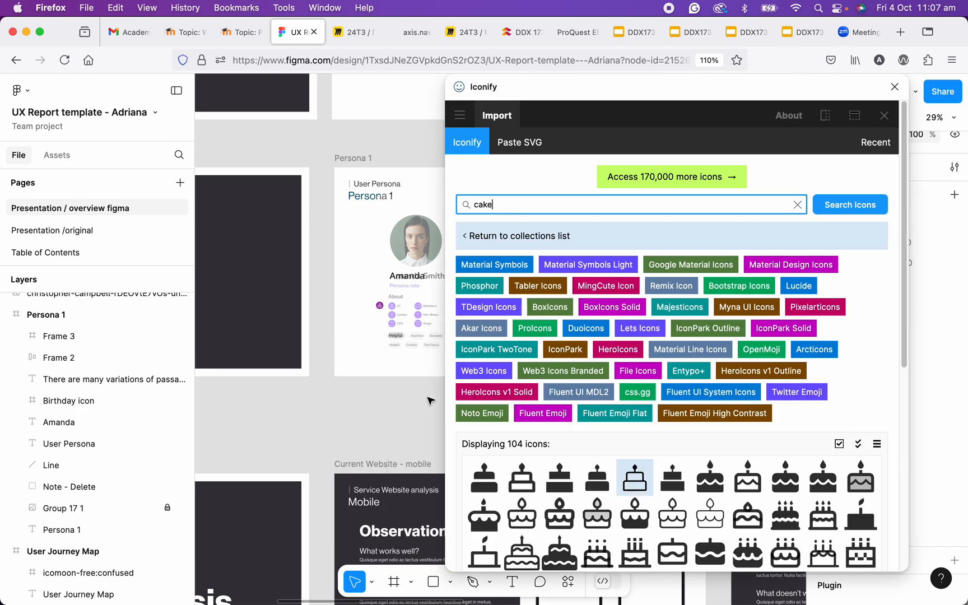
left_click(602, 529)
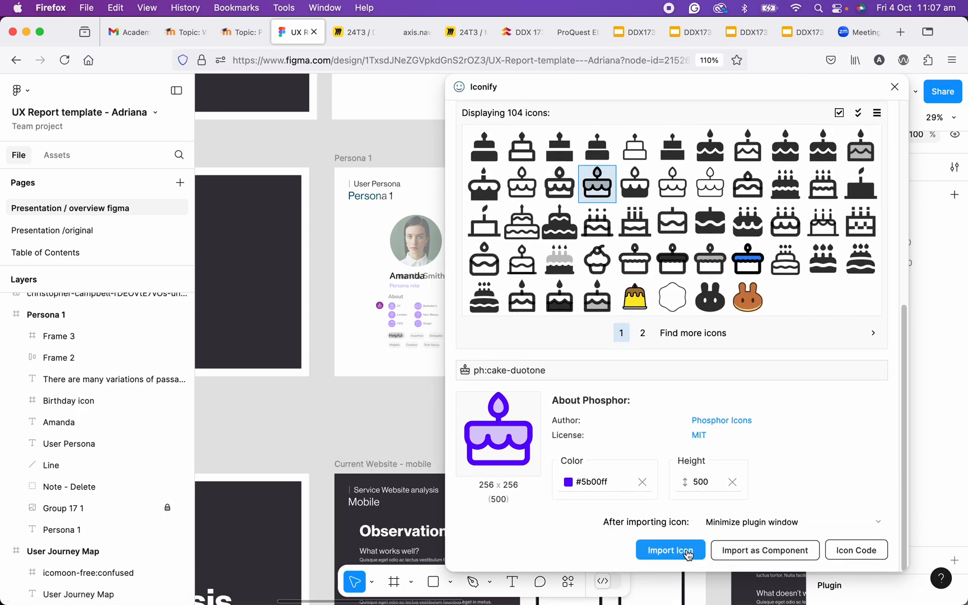
- Set the ph:cake-duotone icon's height to 50 and import it into the design
left_click(689, 483)
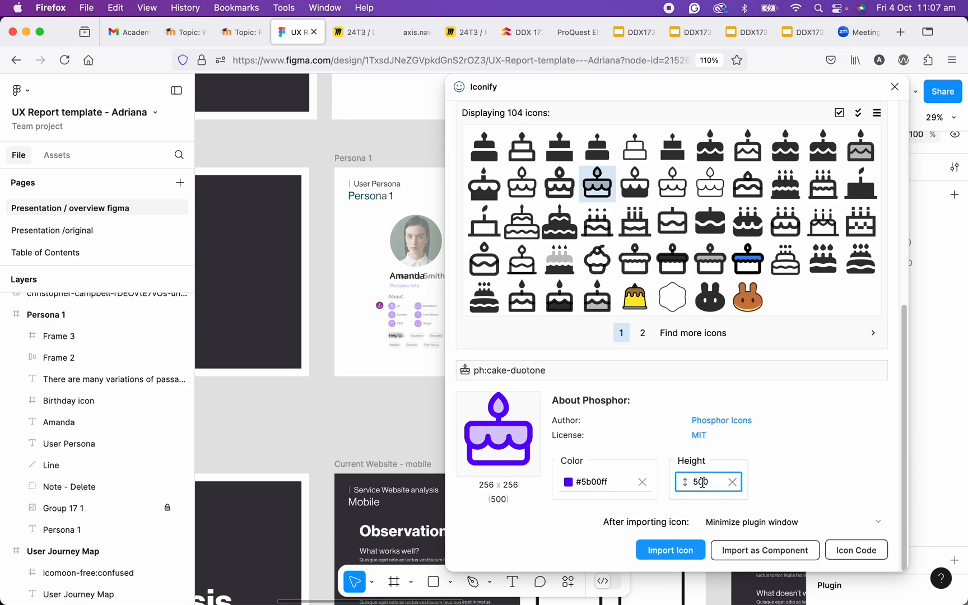
left_click(701, 483)
key("BackSpace")
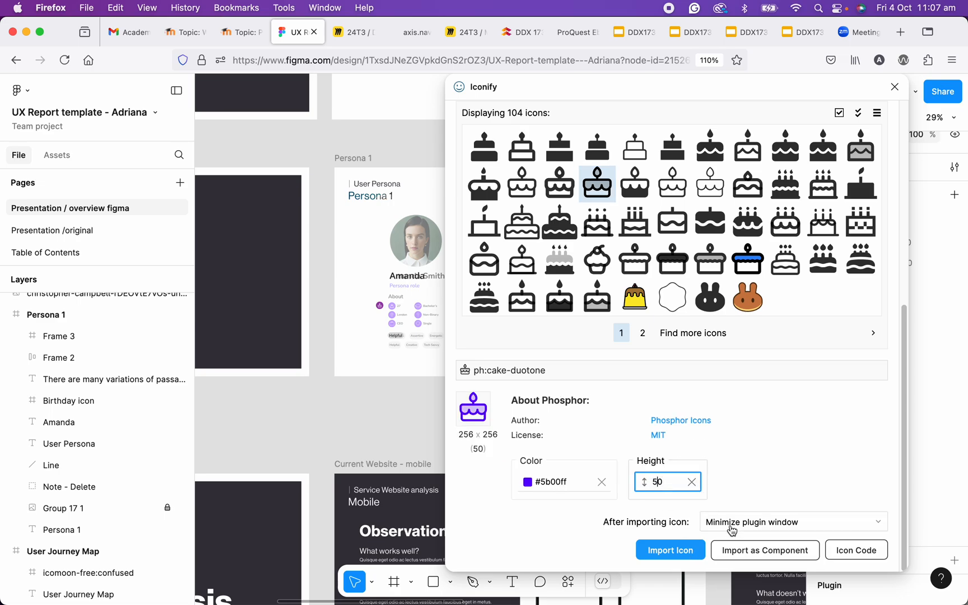
left_click(670, 550)
- Locate the imported ph:cake-duotone icon on the canvas and in the layer list, and delete it
scroll(714, 328, "down", 3)
scroll(737, 370, "up", 5)
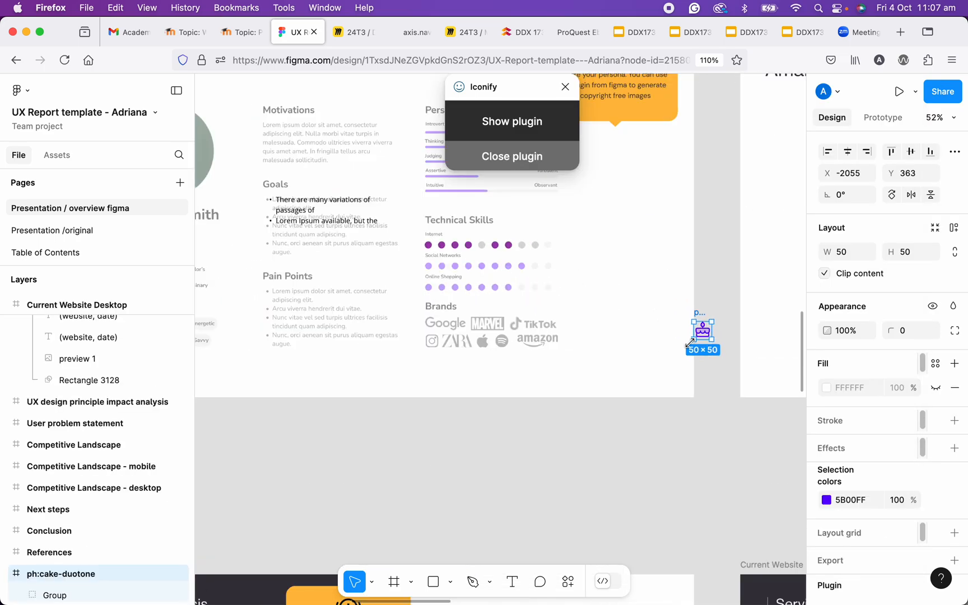
scroll(705, 328, "up", 2)
scroll(710, 330, "down", 2)
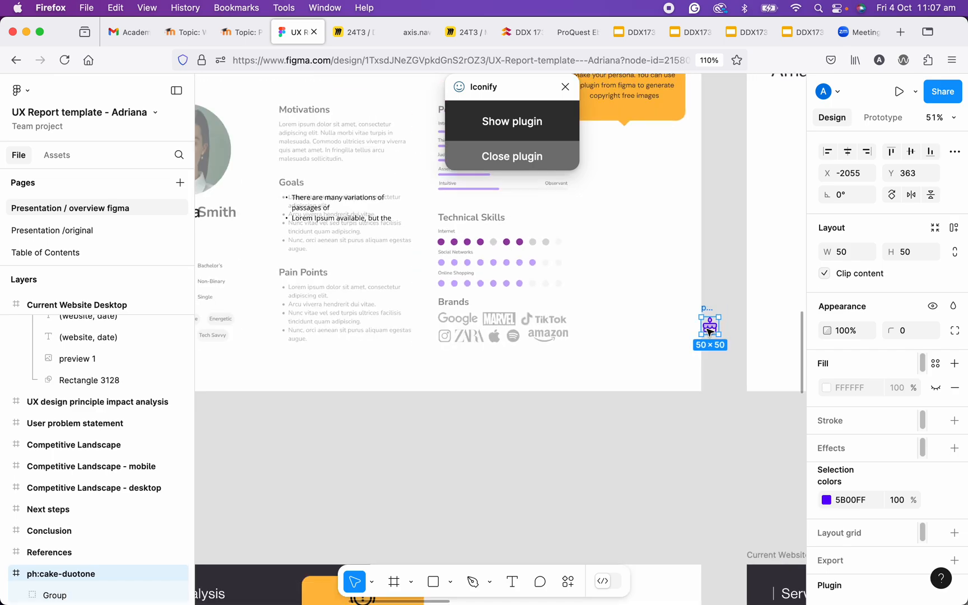
scroll(709, 330, "down", 1)
scroll(106, 492, "up", 3)
scroll(98, 437, "up", 5)
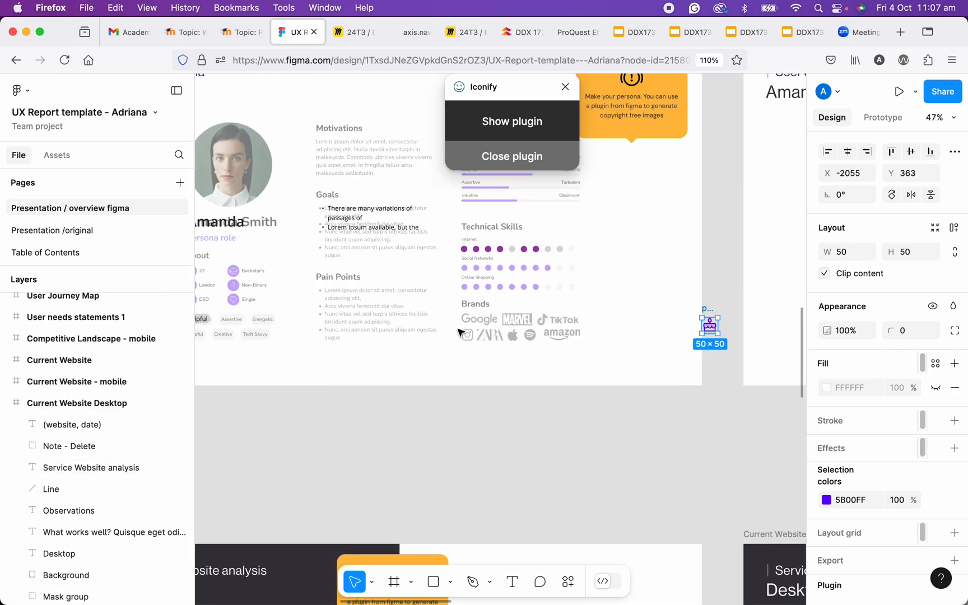
scroll(84, 532, "down", 6)
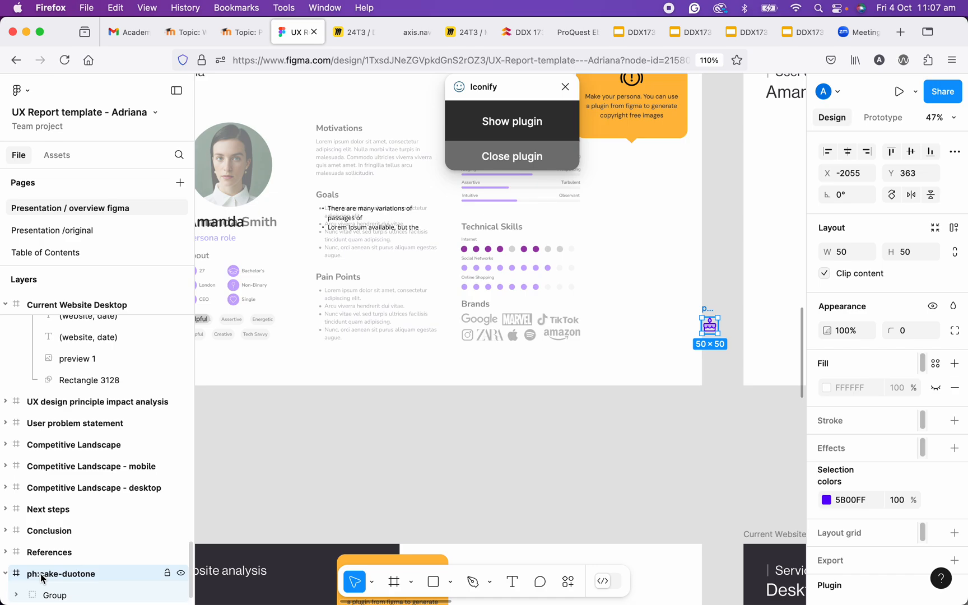
key("Delete")
- Bring the Persona 1 frame into view, close the minimised Iconify plugin and run it again
left_click_drag(373, 393, 557, 489)
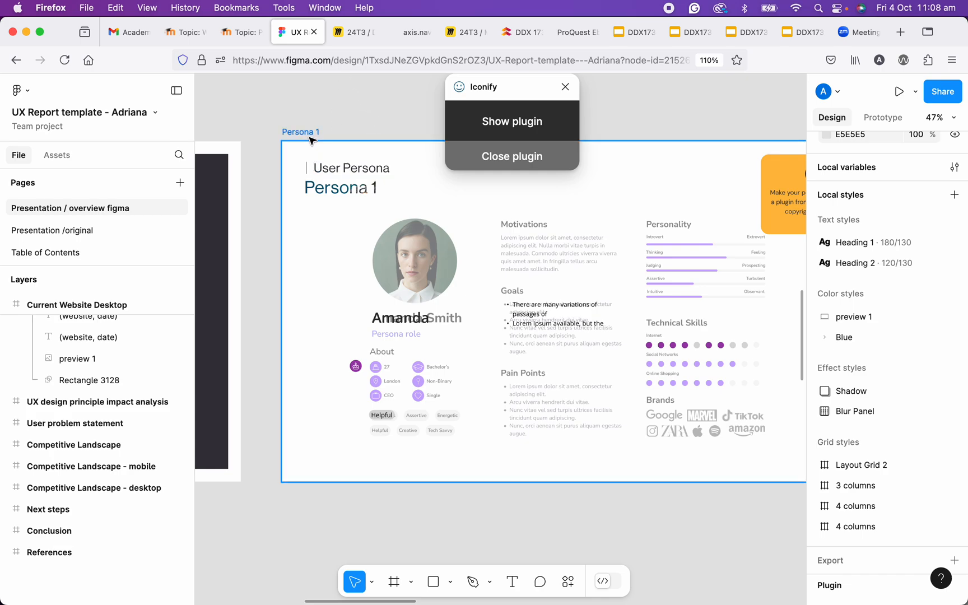
left_click(566, 87)
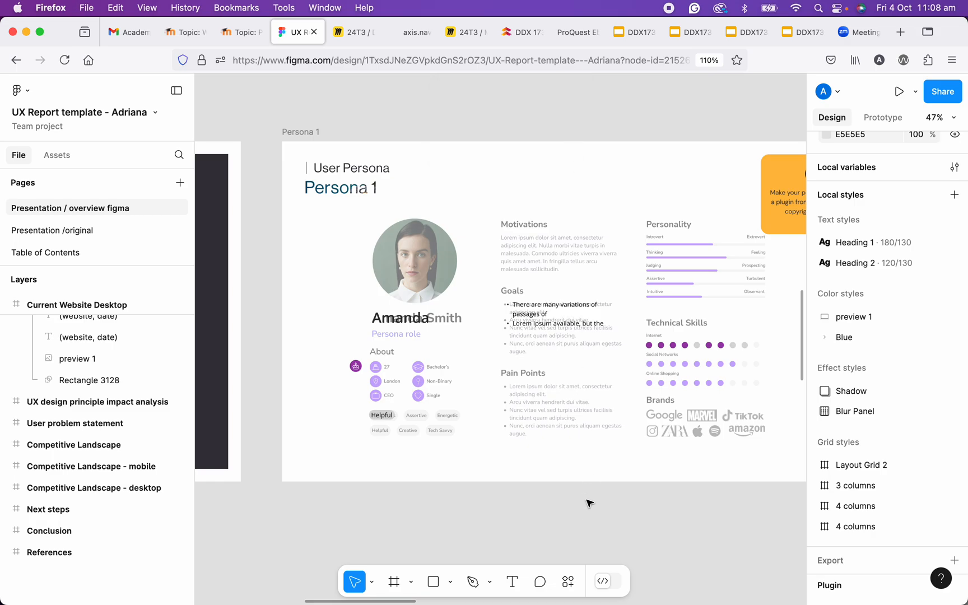
left_click(567, 582)
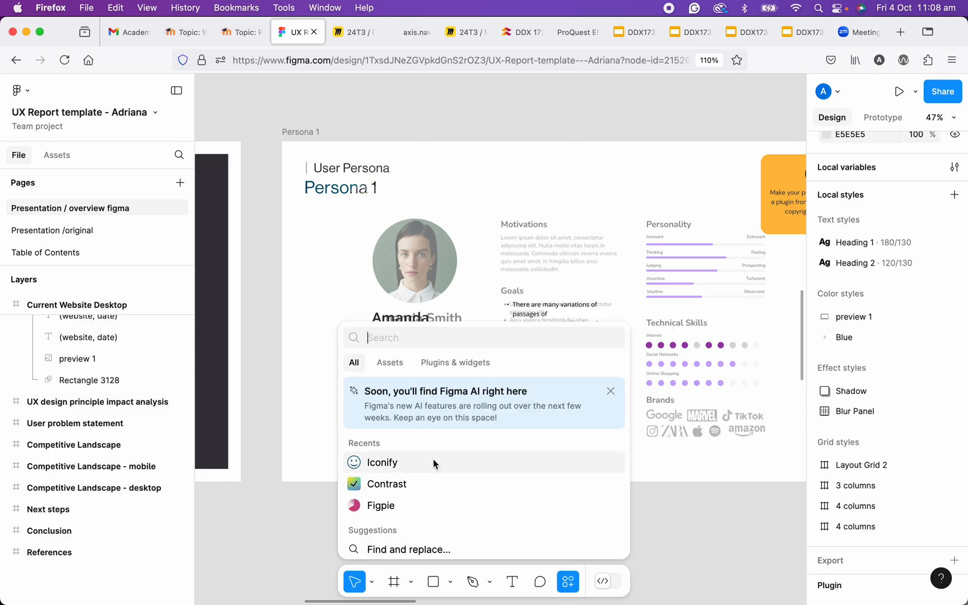
left_click(409, 462)
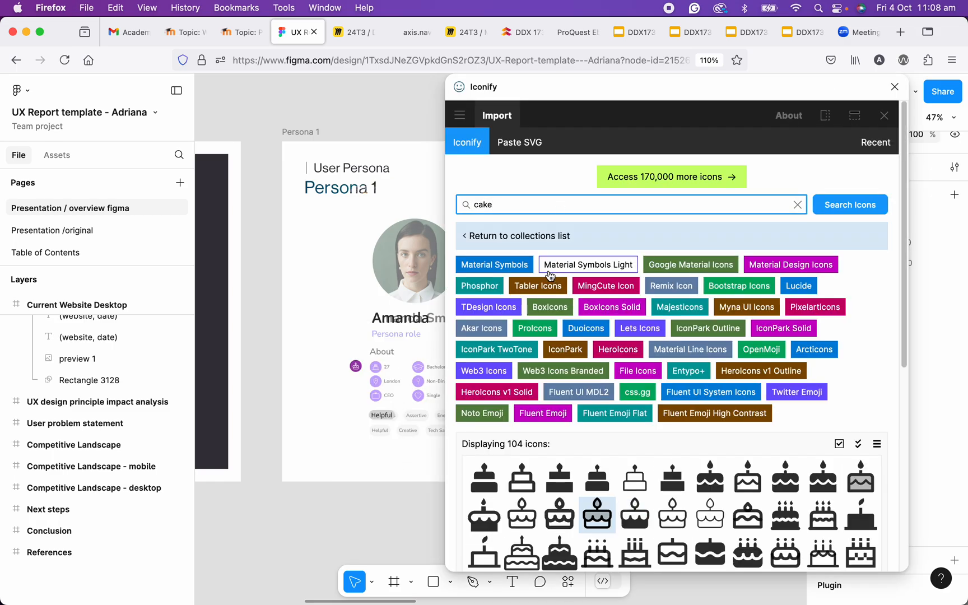
- Preview the ph:cake-thin icon and its import options from the cake search results
scroll(542, 267, "down", 1)
double_click(480, 172)
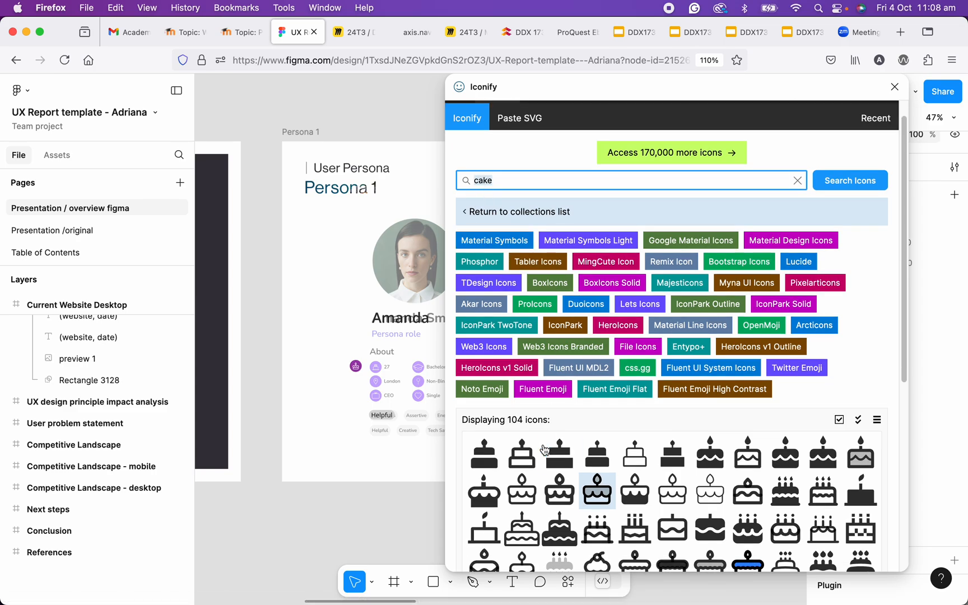
scroll(571, 481, "down", 2)
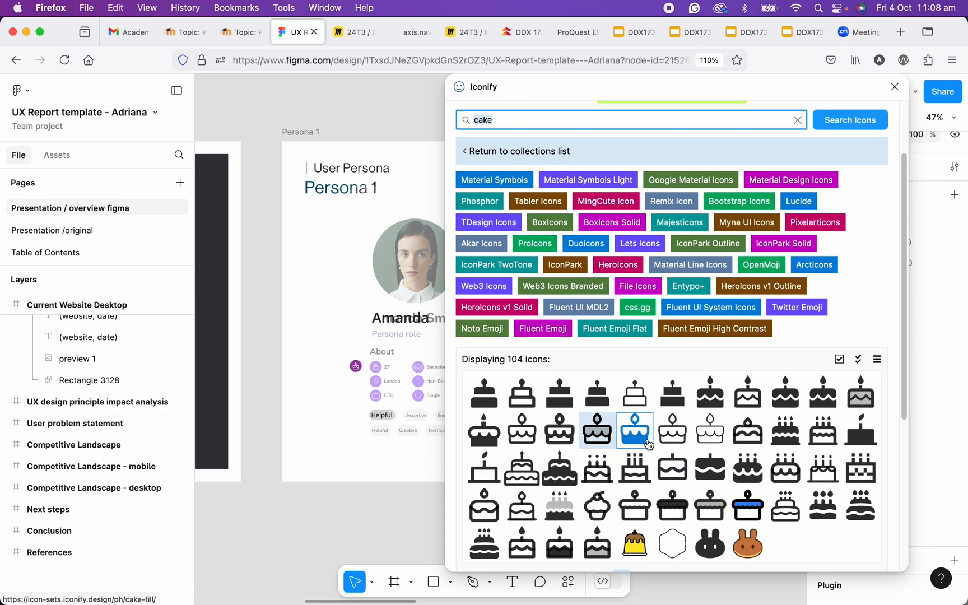
left_click(608, 436)
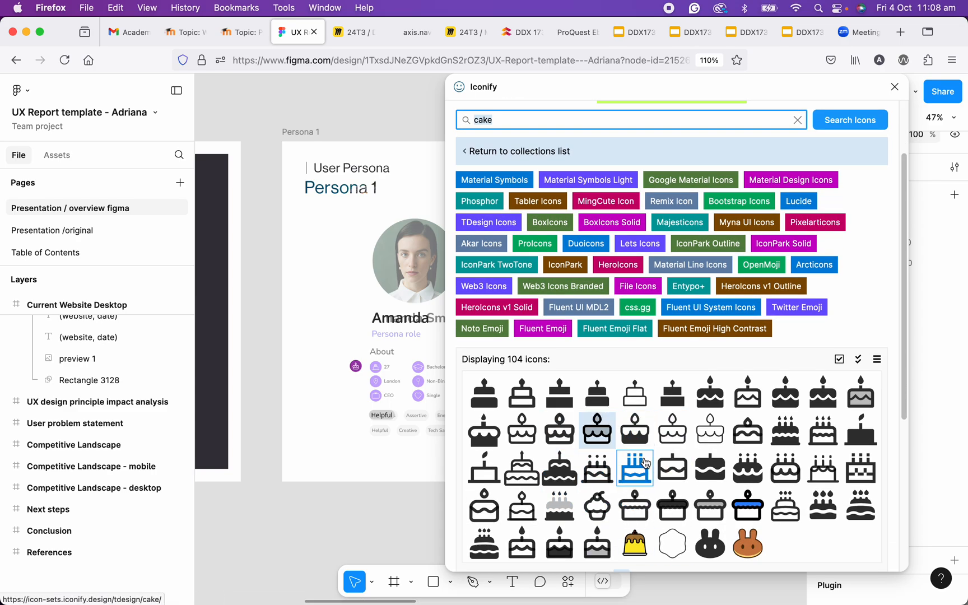
scroll(639, 453, "down", 2)
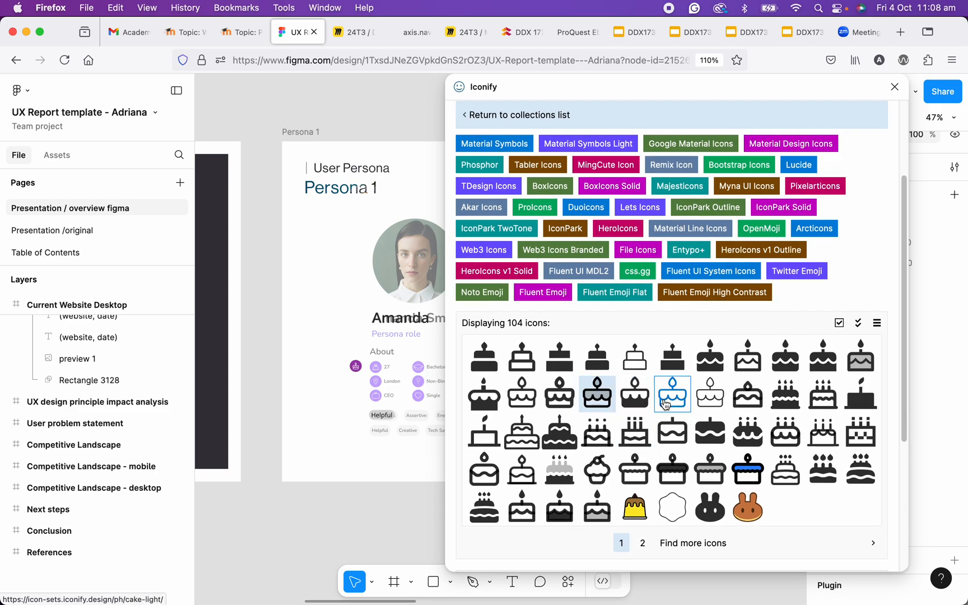
left_click(711, 403)
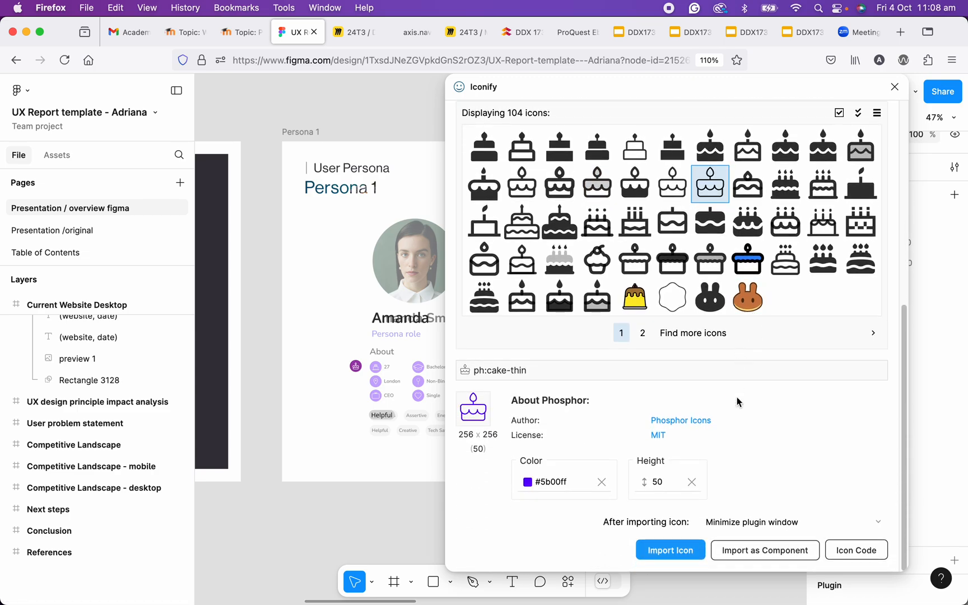
- Return to Iconify's collections list and open the Material Symbols Light collection to browse its icons
scroll(737, 402, "up", 3)
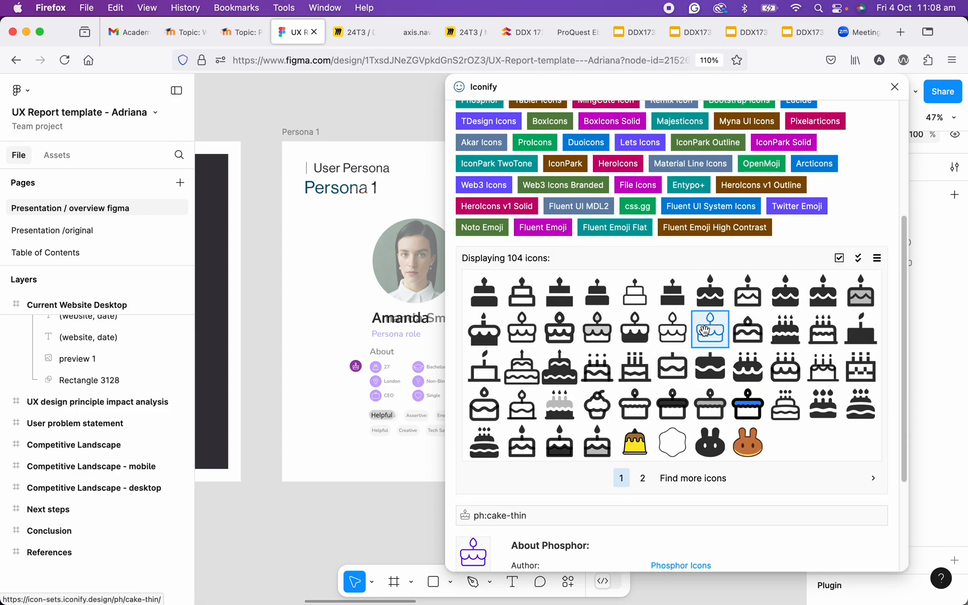
scroll(671, 347, "up", 3)
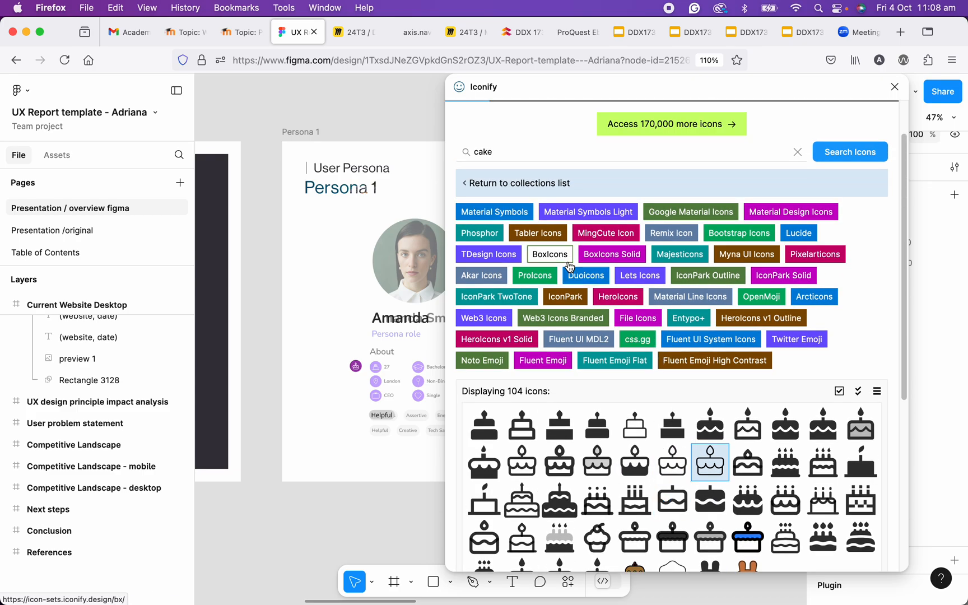
scroll(504, 216, "up", 1)
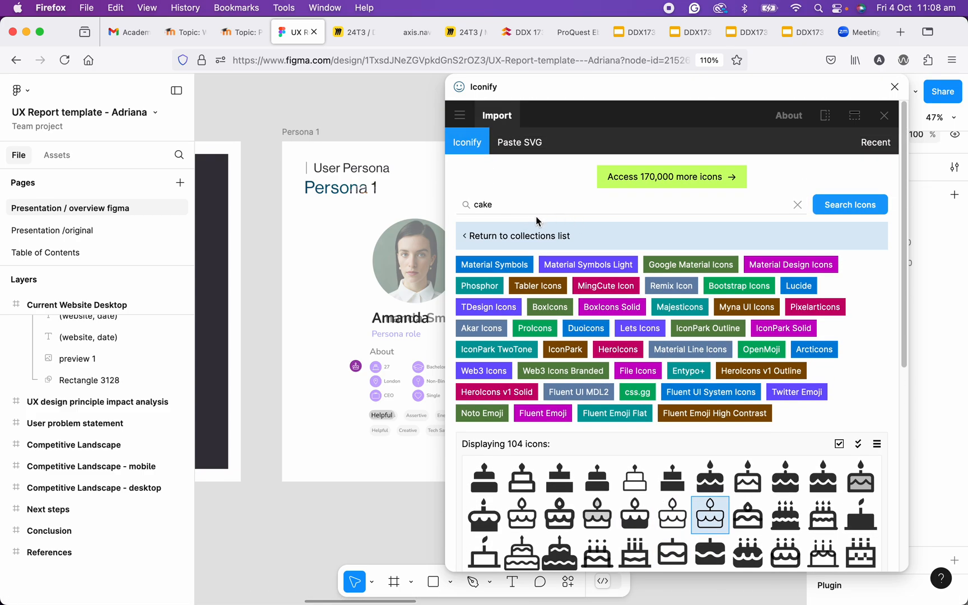
left_click(467, 239)
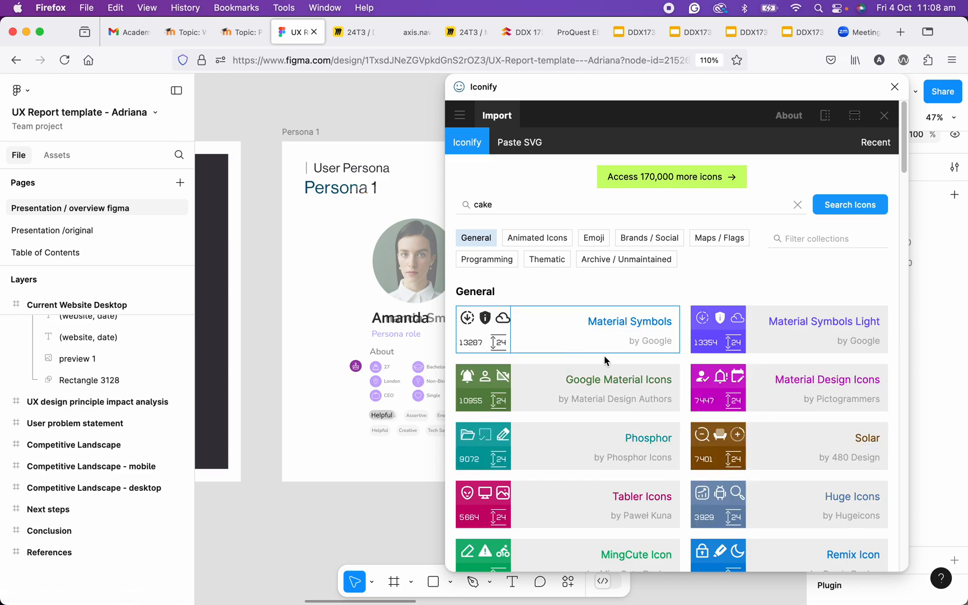
scroll(773, 339, "down", 1)
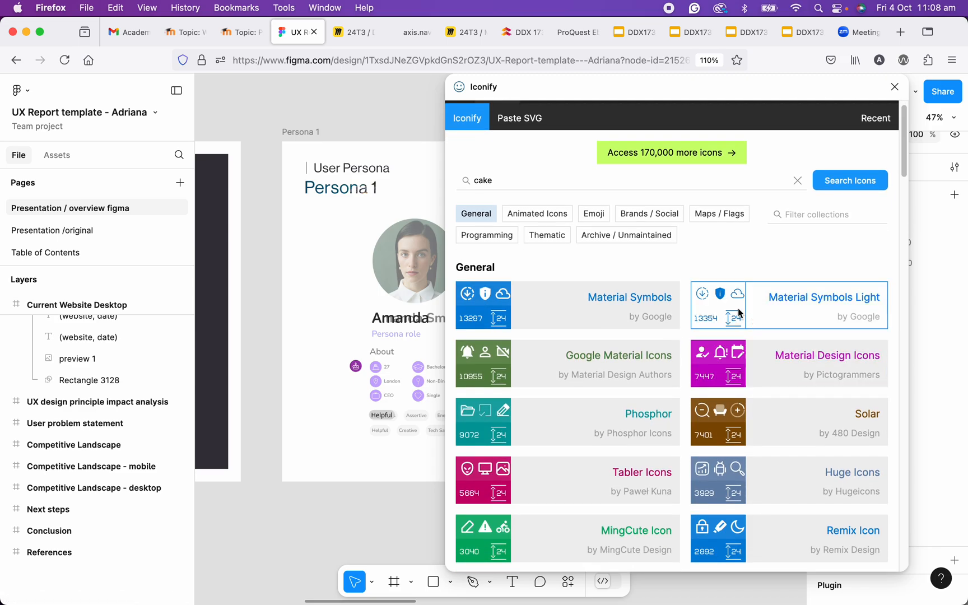
left_click(772, 300)
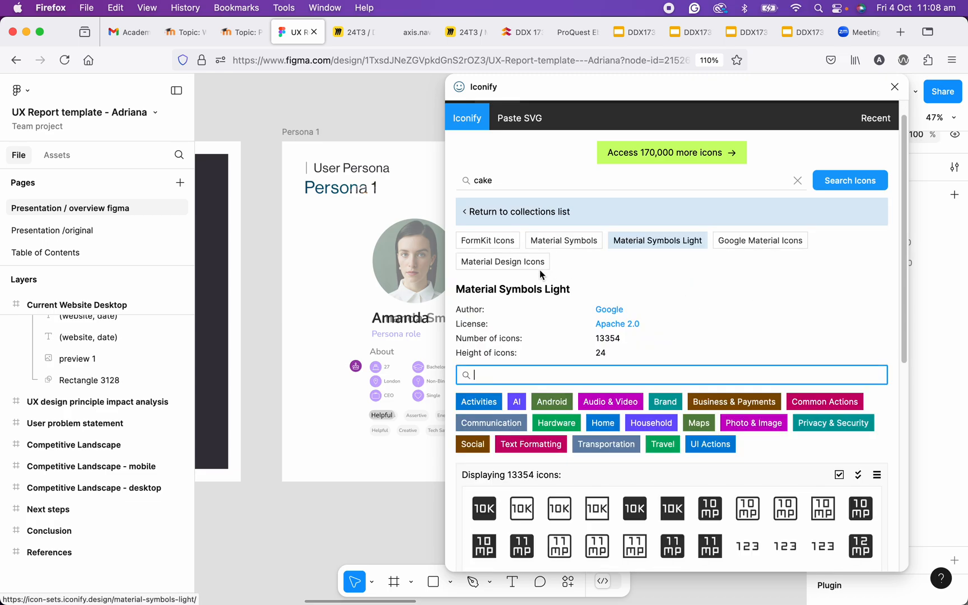
scroll(626, 403, "down", 5)
scroll(672, 386, "up", 5)
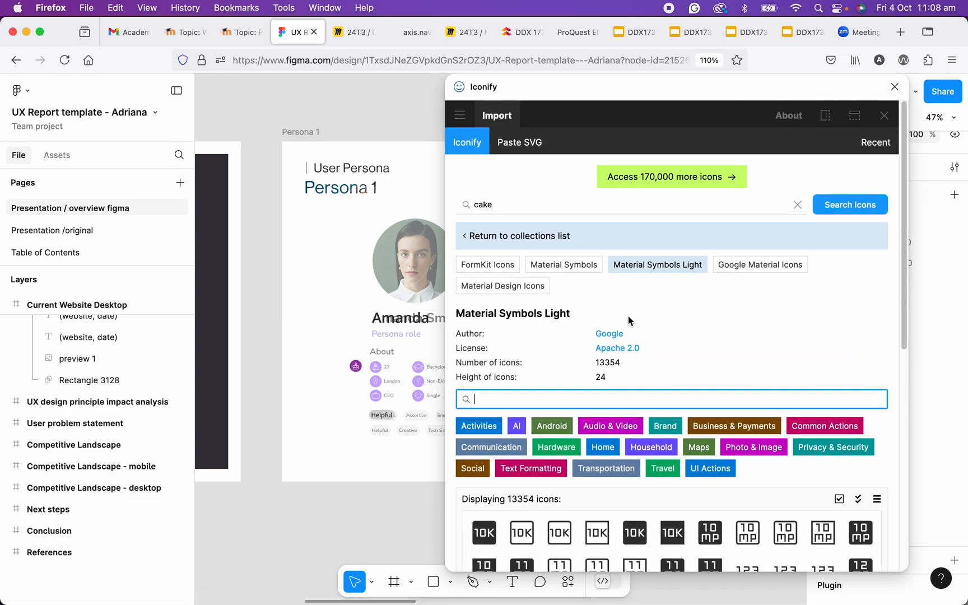
- Skim the Material Symbols Light collection and close the Iconify plugin
scroll(819, 212, "down", 3)
scroll(819, 211, "up", 3)
left_click(894, 86)
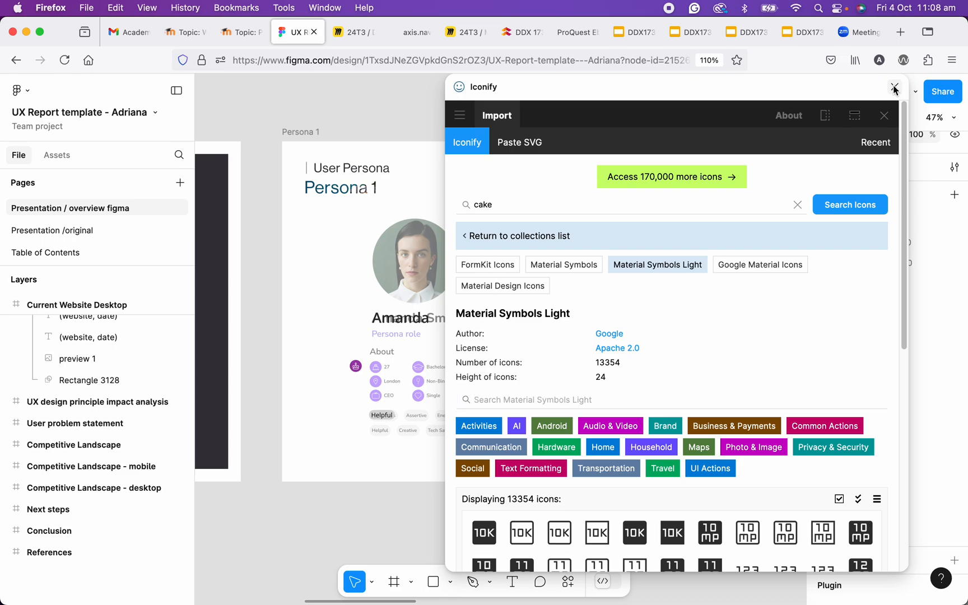
- Search the plugins and widgets for "blush" and run the Blush plugin
scroll(597, 498, "down", 2)
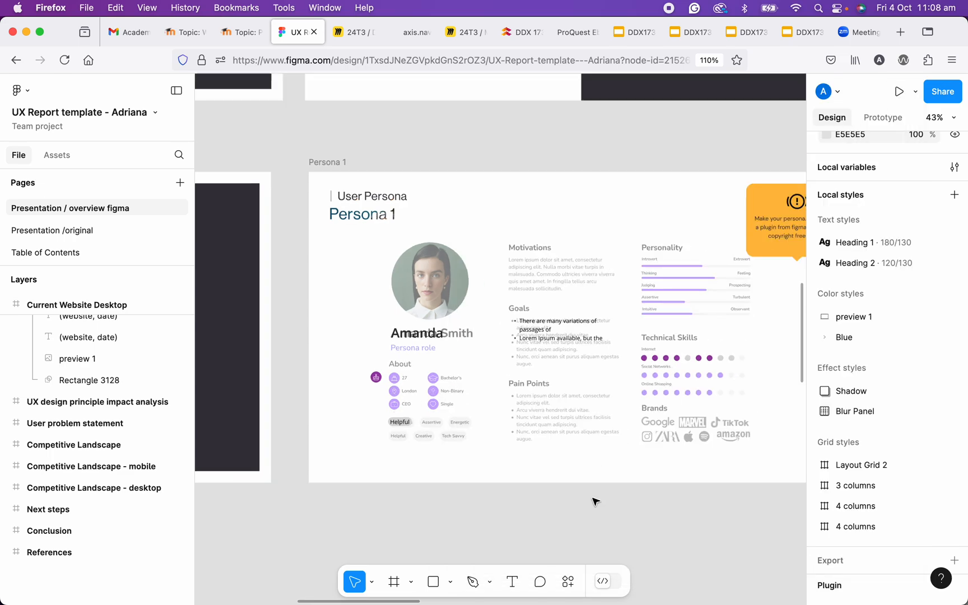
left_click(568, 582)
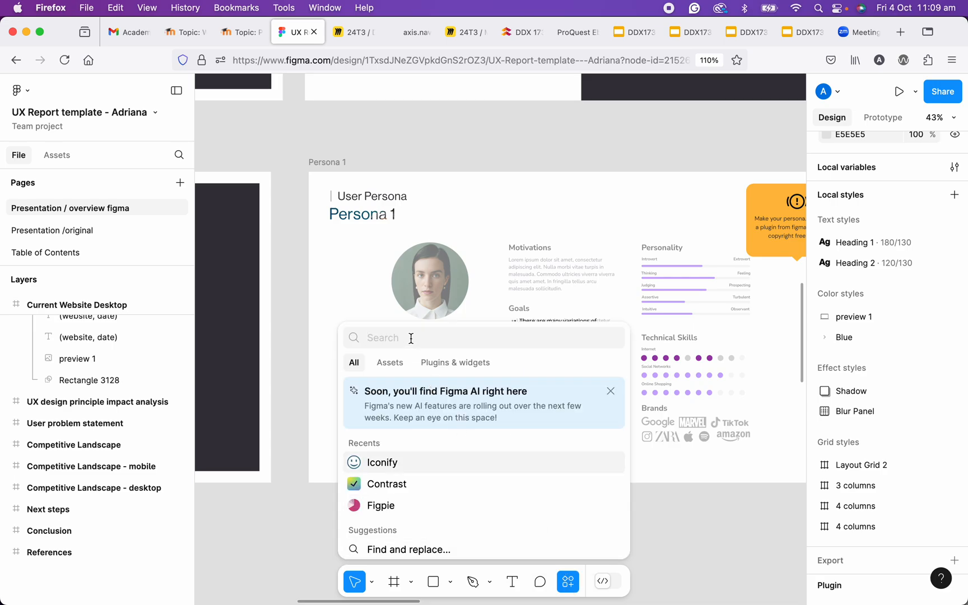
type("blush")
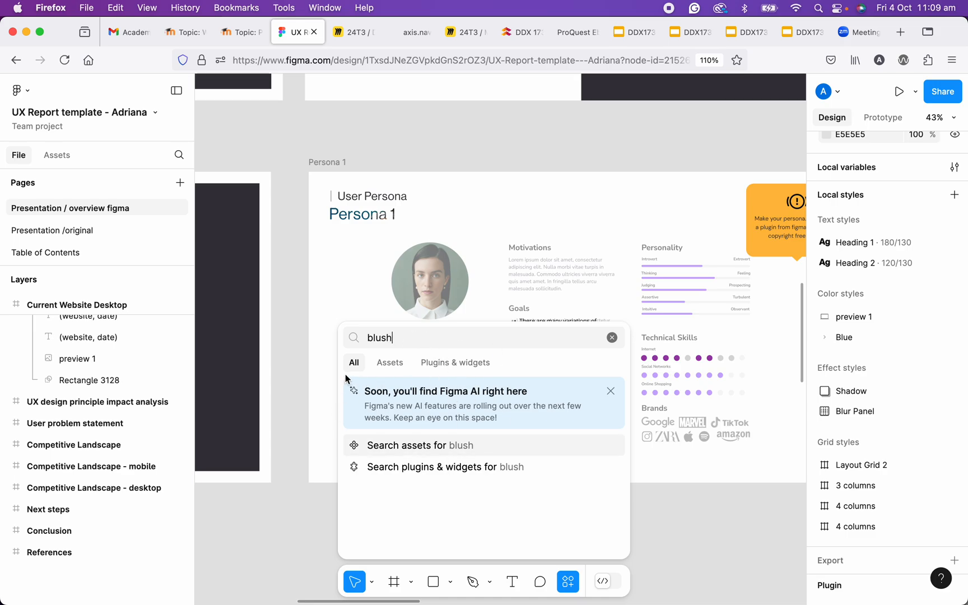
left_click(446, 367)
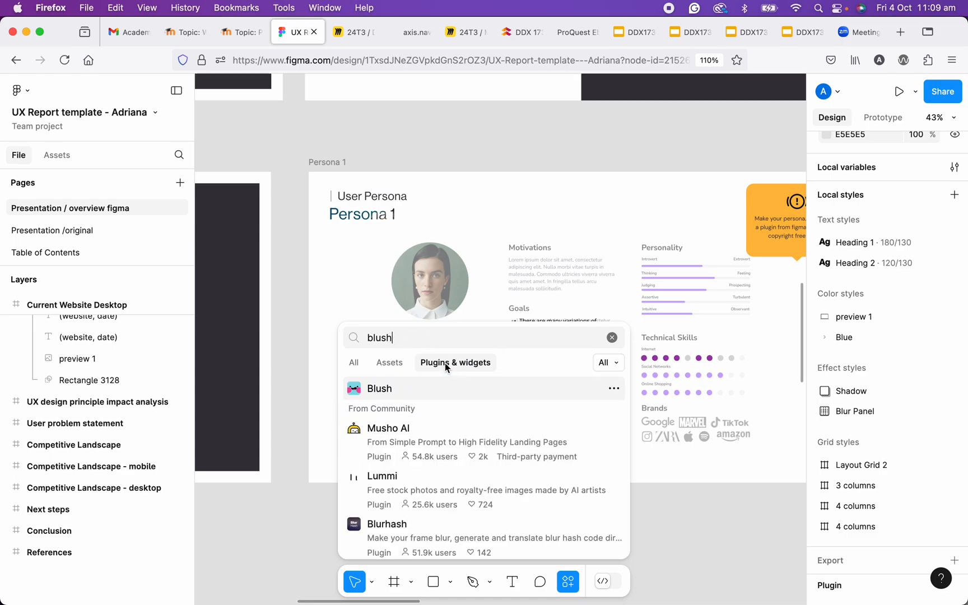
double_click(389, 339)
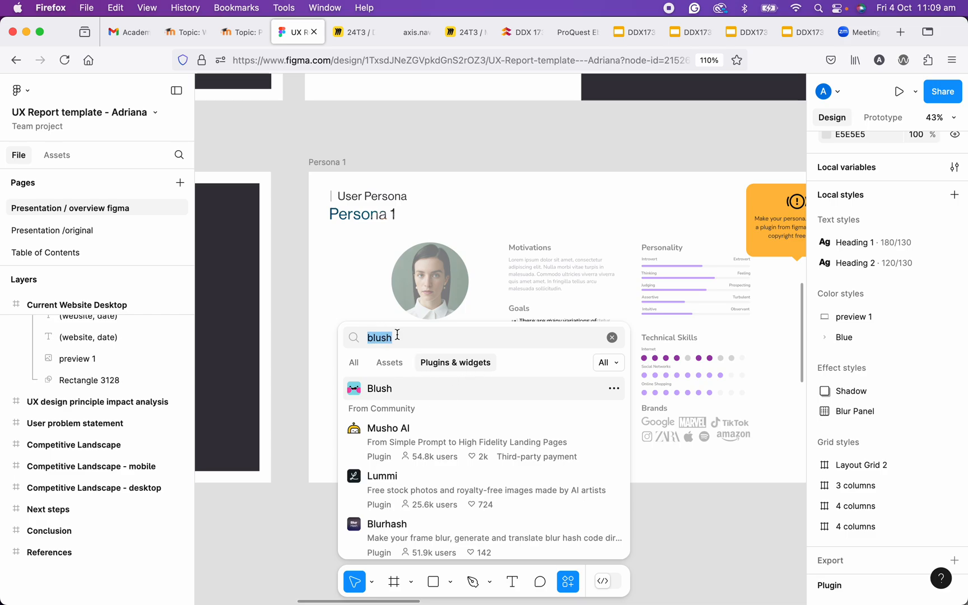
type("blush")
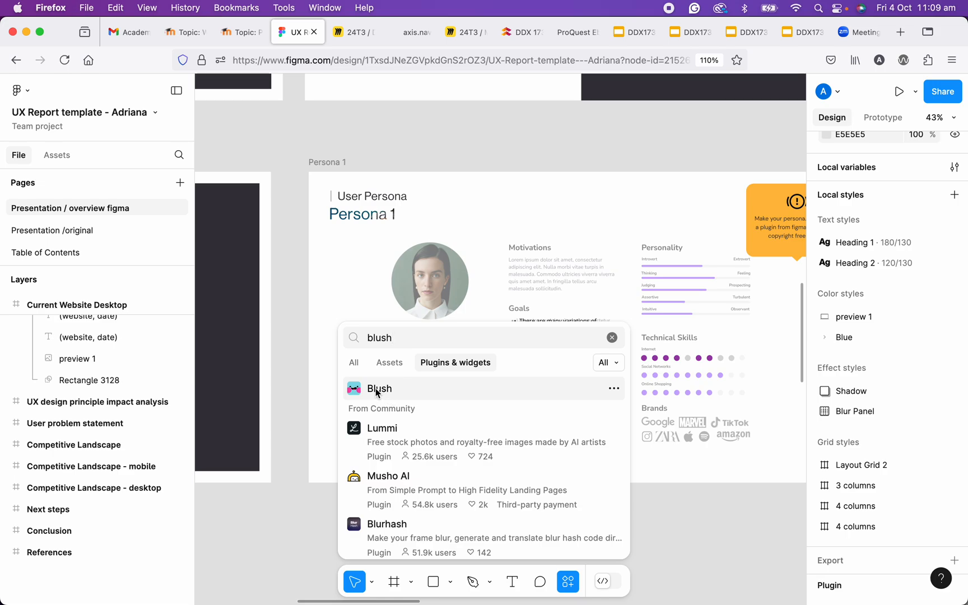
left_click(377, 390)
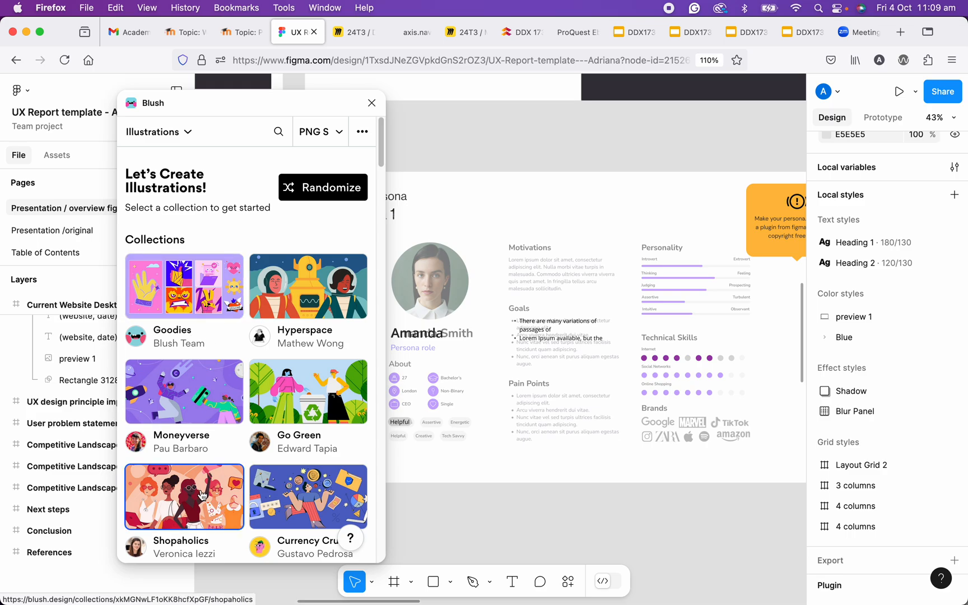
- Examine the Shopaholics collection's character illustrations in Blush and return to the collections overview
scroll(202, 495, "down", 5)
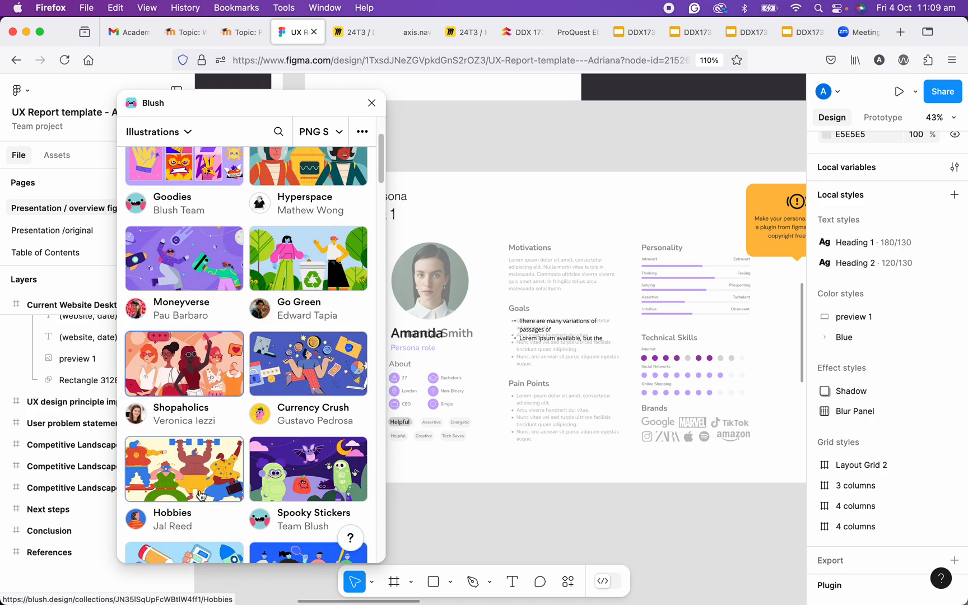
left_click(186, 381)
scroll(248, 427, "down", 1)
scroll(235, 409, "up", 1)
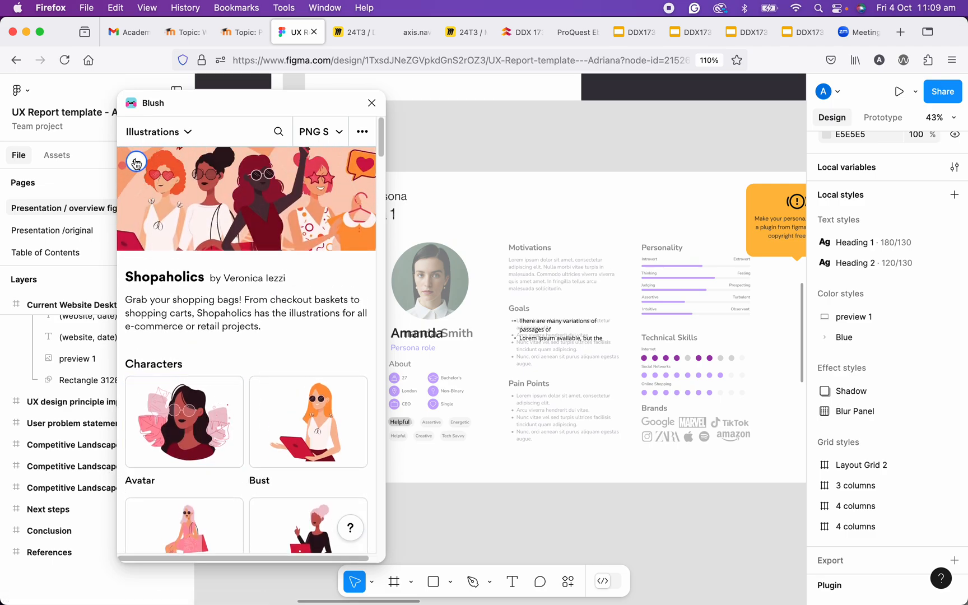
left_click(135, 161)
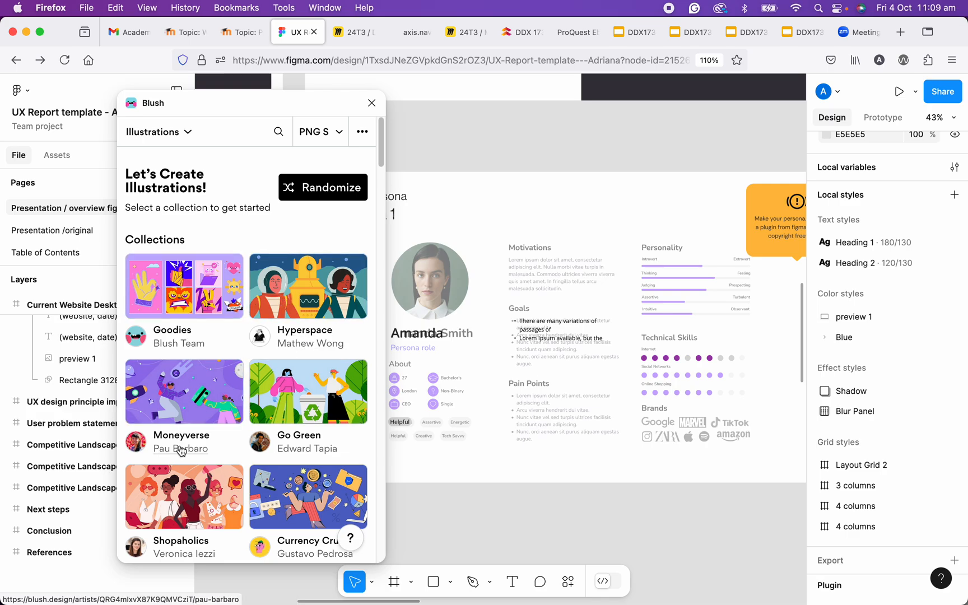
- Open the Fitz collection in Blush and insert its Playing Sports illustration onto the canvas
scroll(305, 433, "down", 2)
scroll(306, 433, "down", 1)
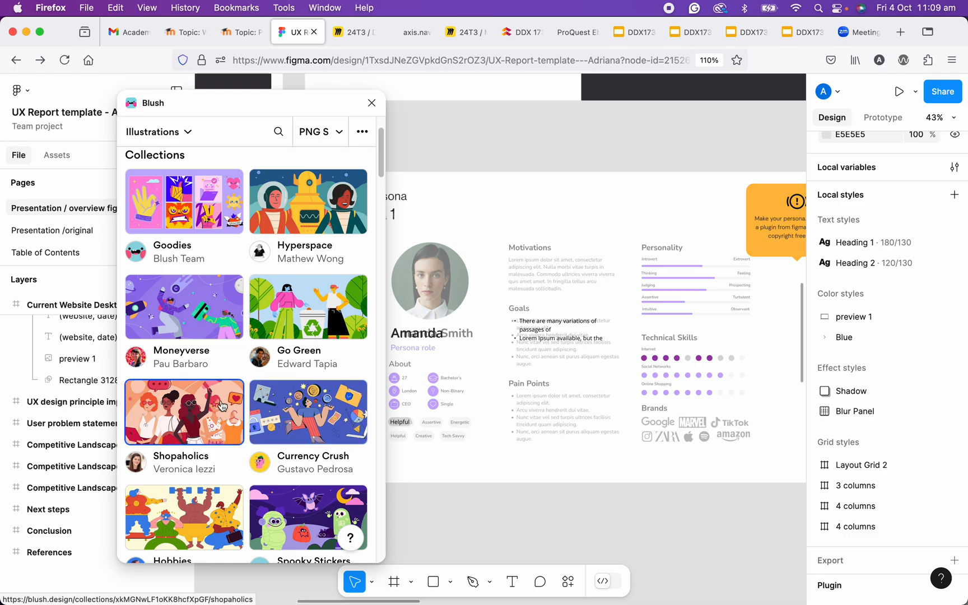
scroll(223, 406, "down", 2)
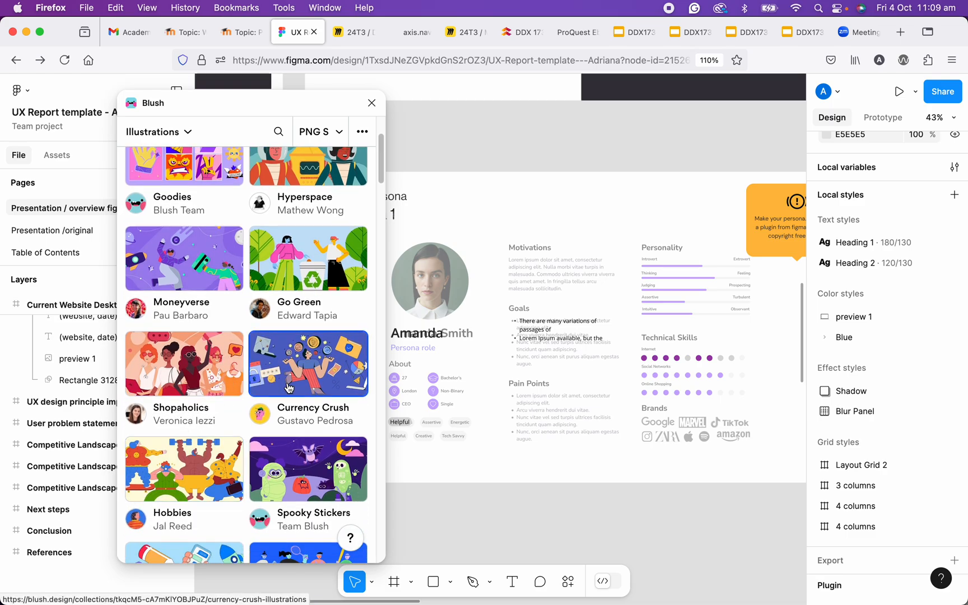
scroll(308, 448, "down", 4)
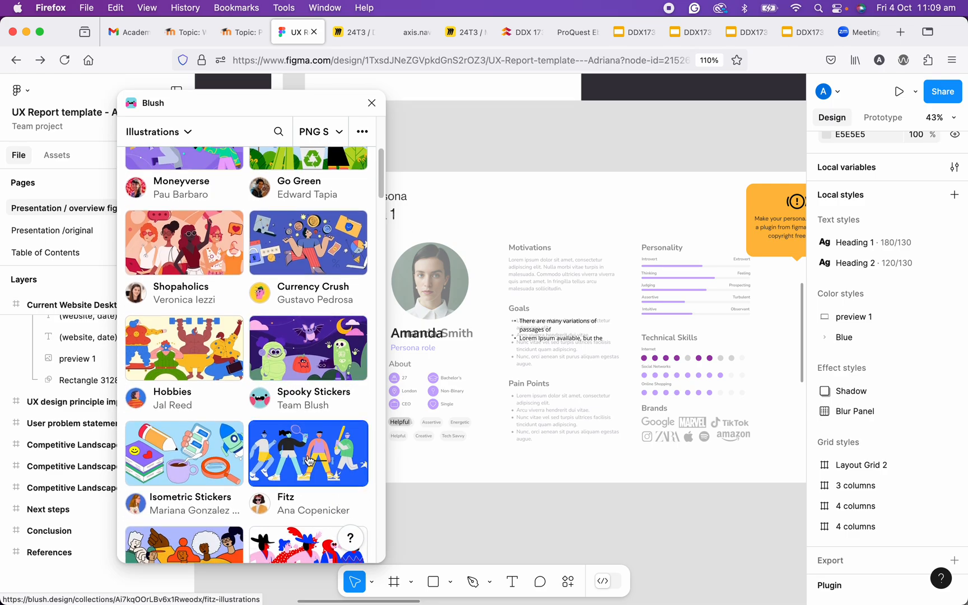
left_click(308, 461)
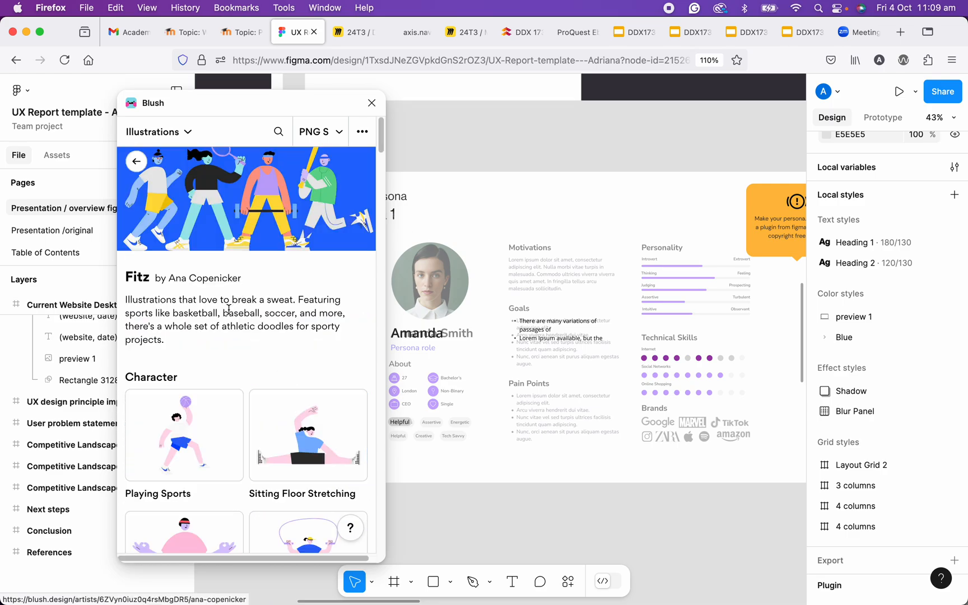
scroll(246, 404, "down", 3)
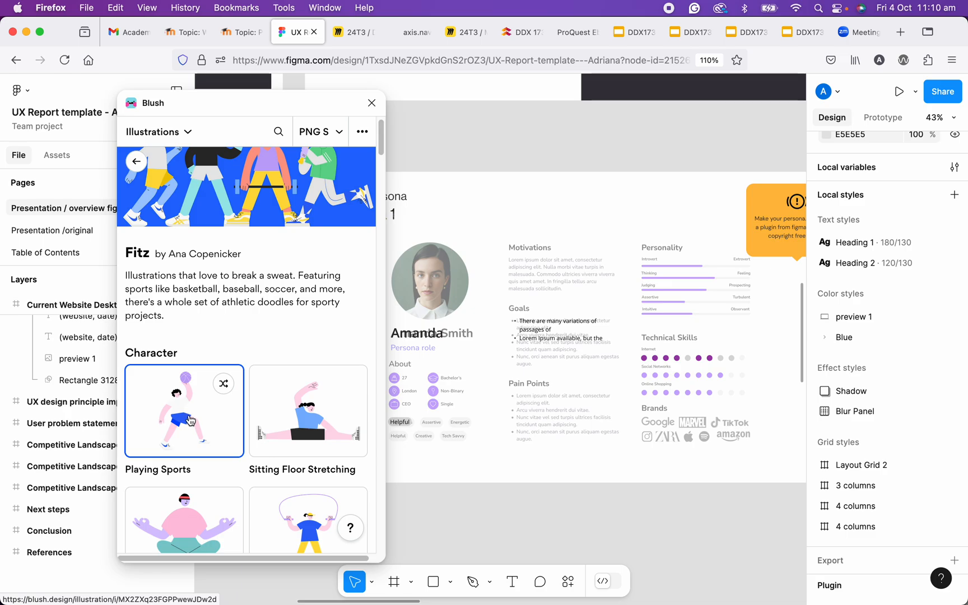
left_click(190, 420)
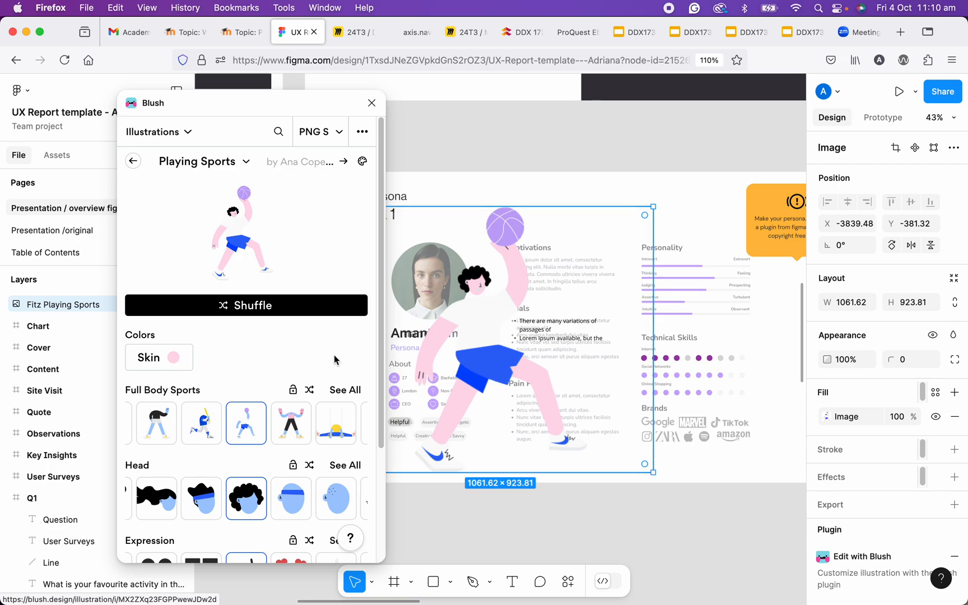
- Set the figure's full-body sport to Boxing and its head to the bald one with a blue headband, keeping the smiling expression
scroll(241, 412, "down", 4)
scroll(235, 402, "up", 3)
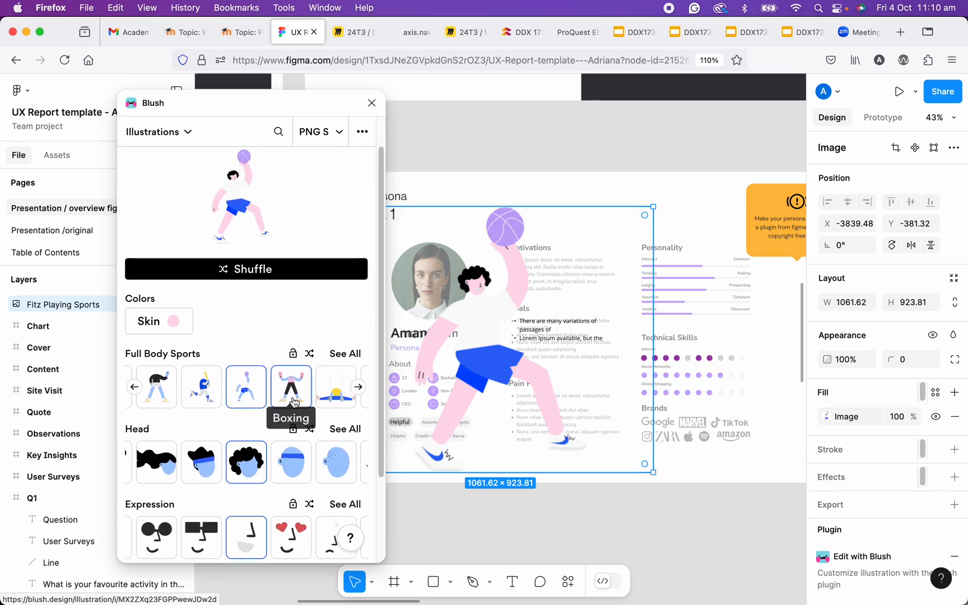
left_click(292, 399)
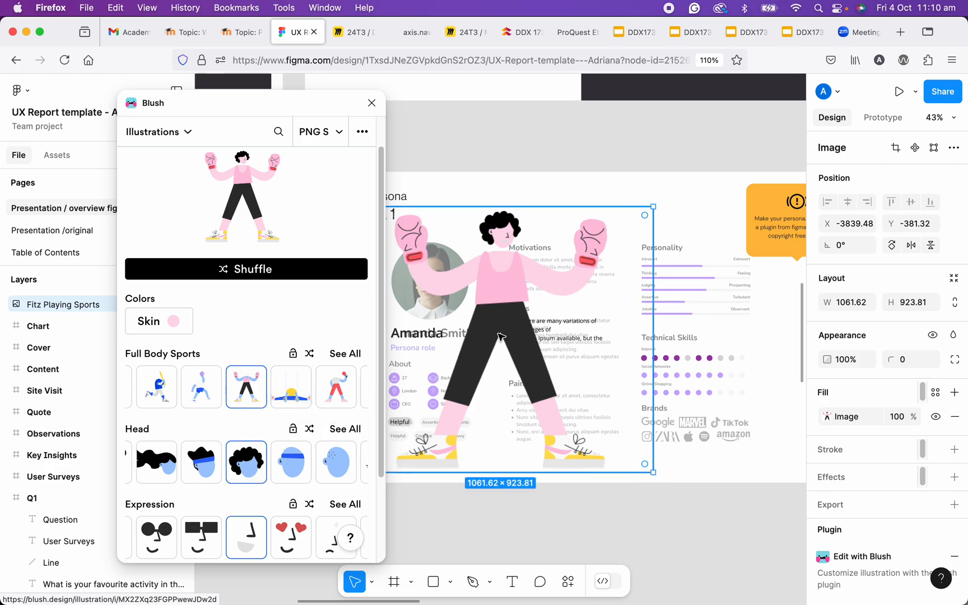
left_click(300, 458)
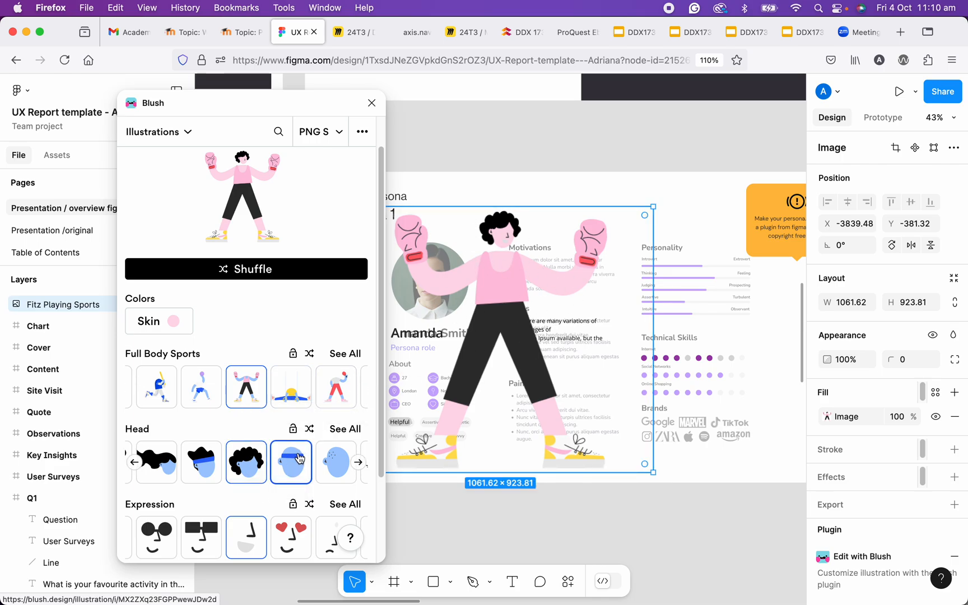
scroll(280, 446, "down", 3)
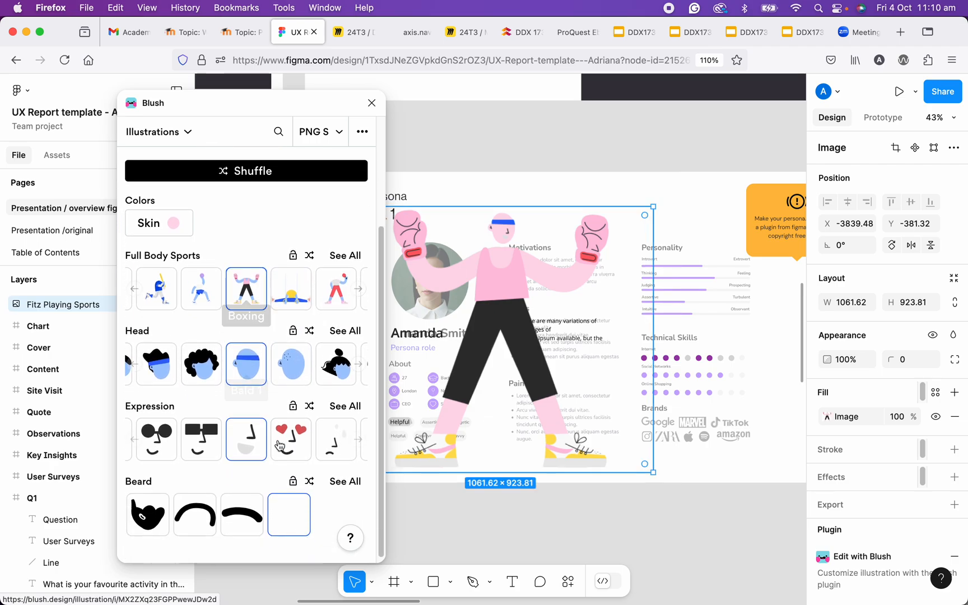
left_click(251, 441)
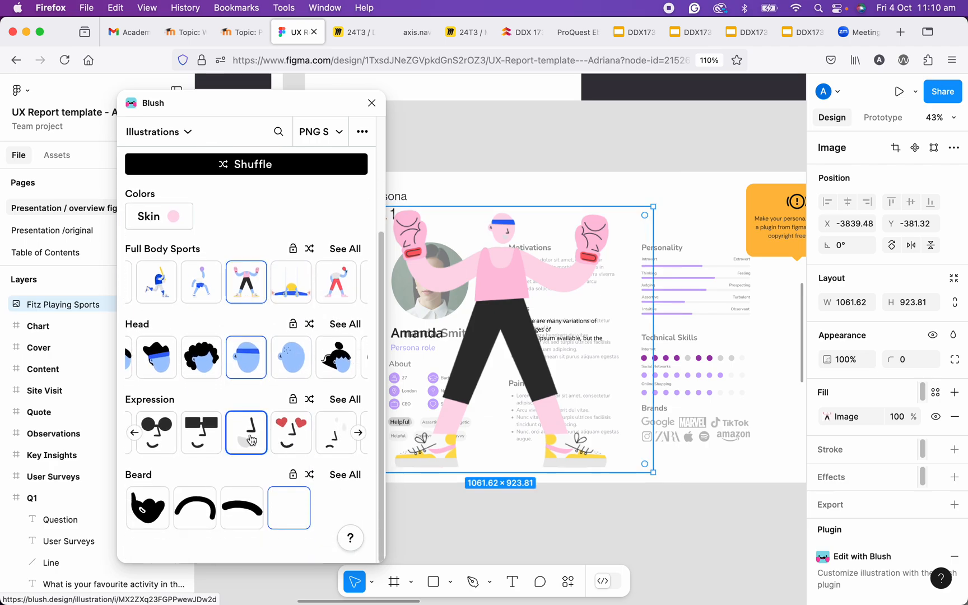
- Change the figure's full-body sport to the baseball player swinging a yellow bat
scroll(264, 291, "up", 2)
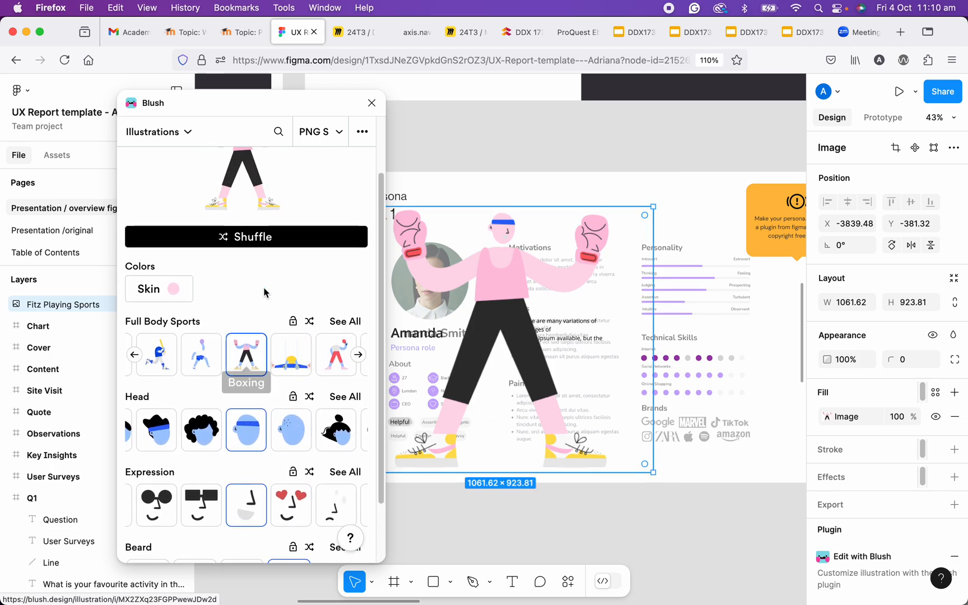
scroll(182, 291, "up", 2)
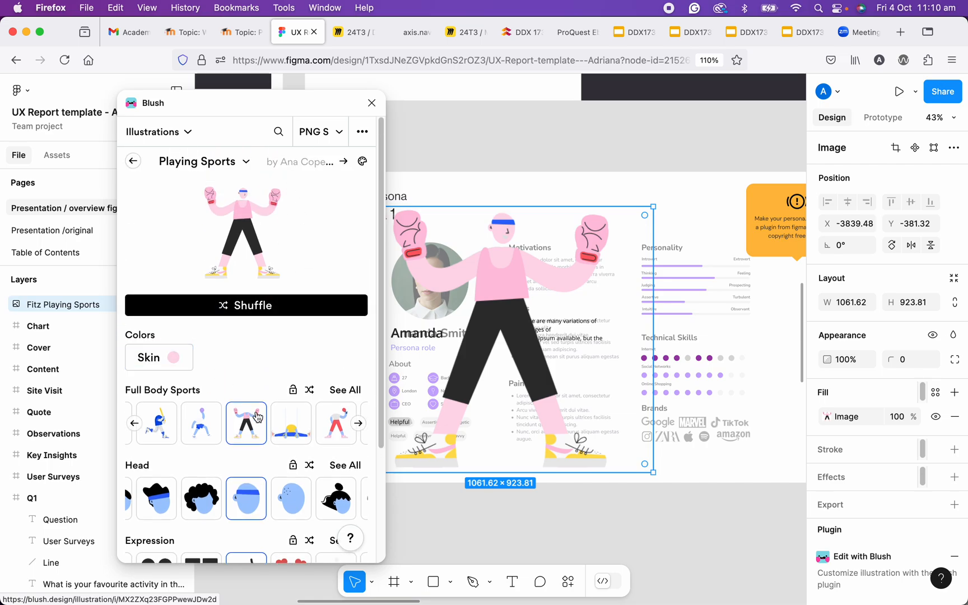
scroll(258, 417, "down", 2)
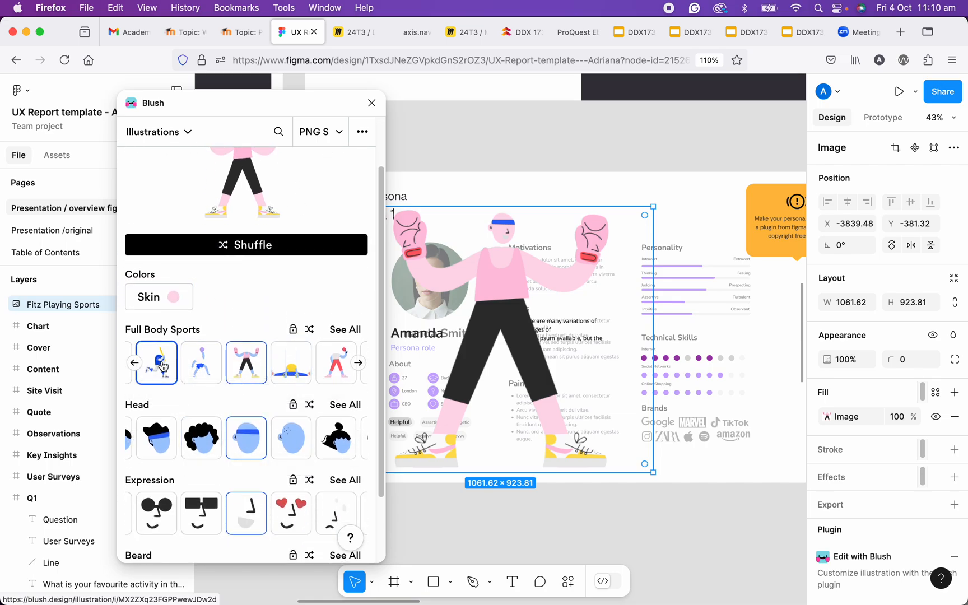
left_click(162, 367)
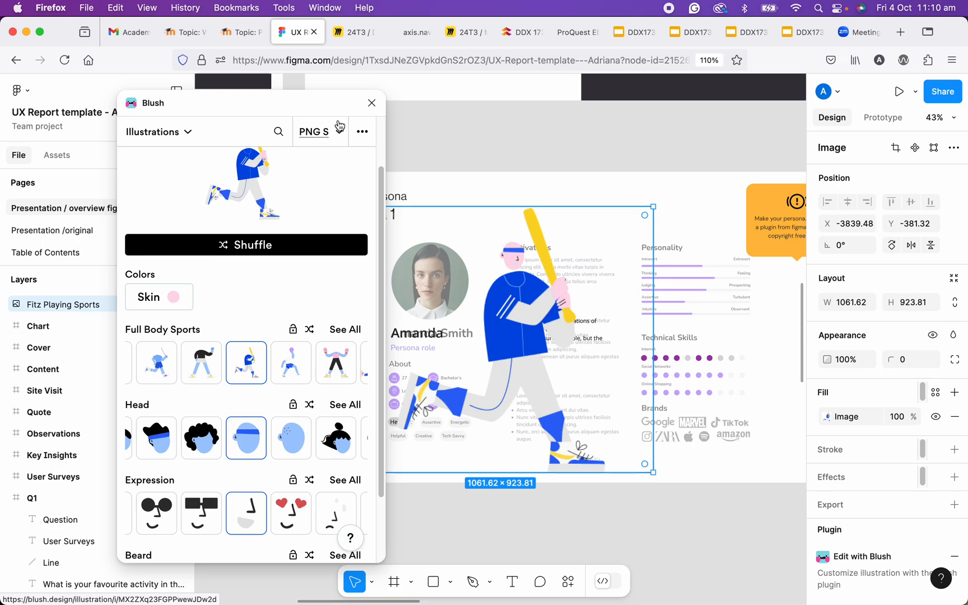
- Review Blush's image size and format options and inspect the inserted baseball illustration up close on Persona 1
left_click(339, 137)
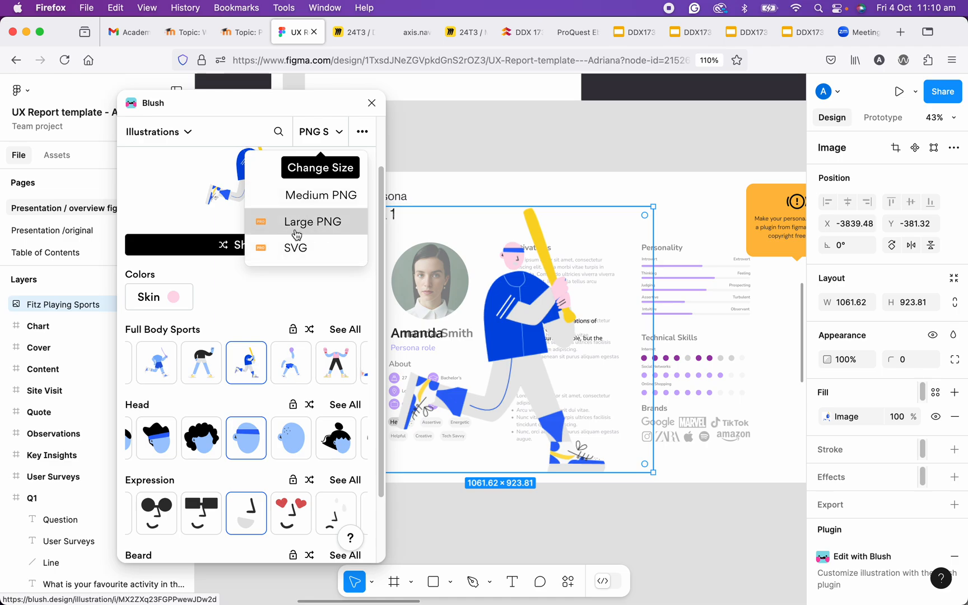
left_click(340, 135)
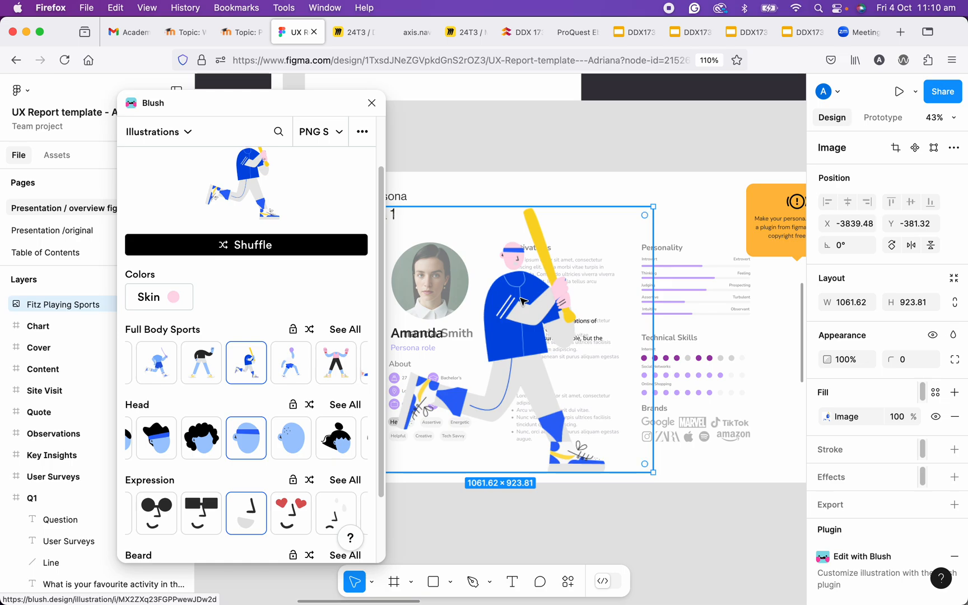
scroll(521, 301, "down", 2)
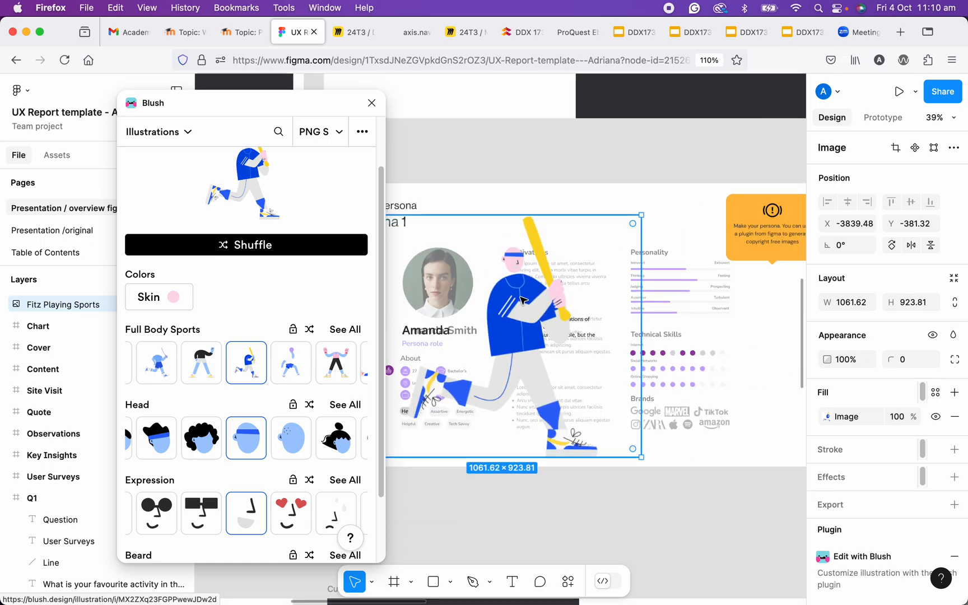
scroll(523, 301, "up", 5)
scroll(525, 298, "down", 5)
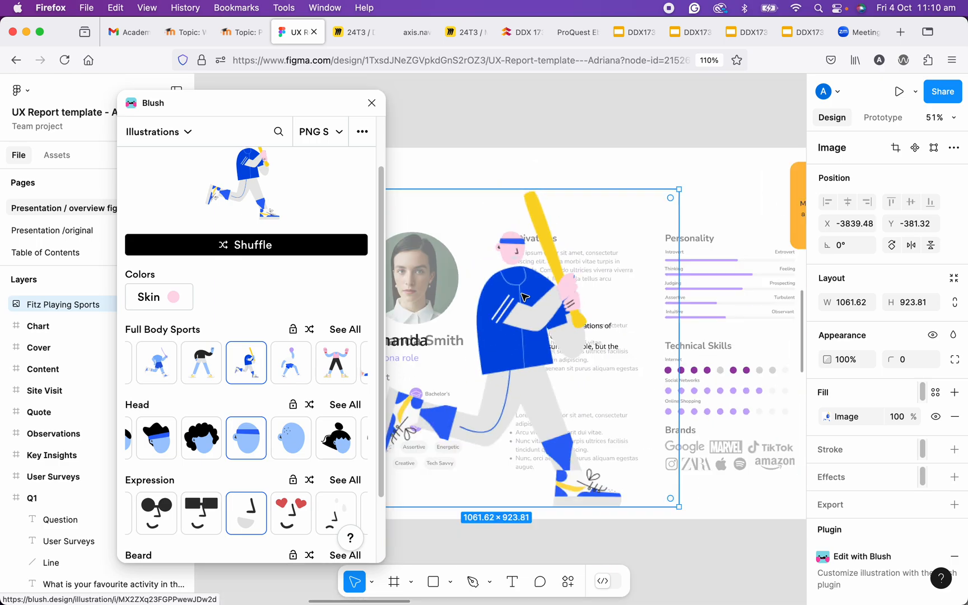
- Delete the Fitz Playing Sports illustration from the canvas and close the Blush plugin
scroll(331, 313, "up", 3)
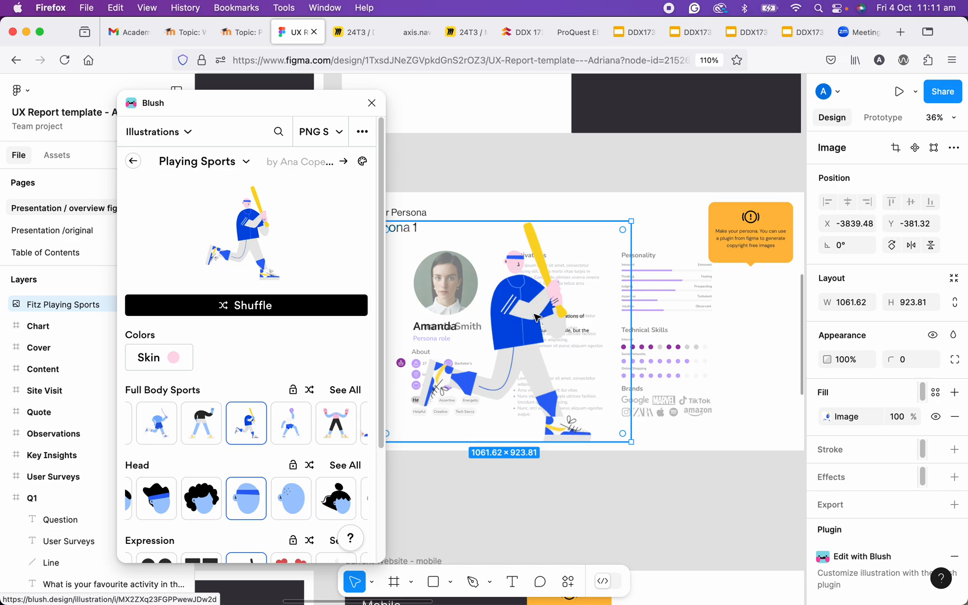
key("Delete")
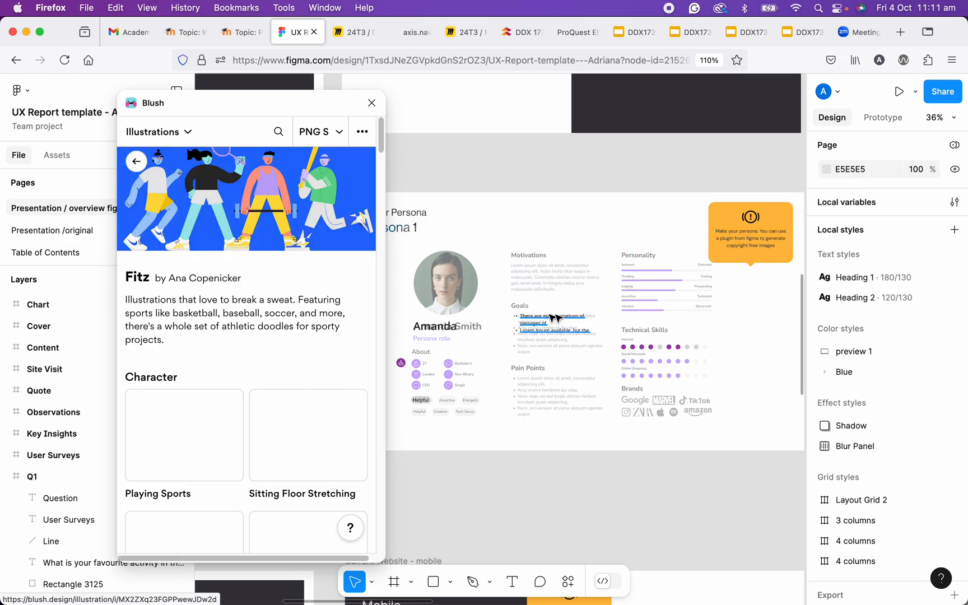
left_click(371, 102)
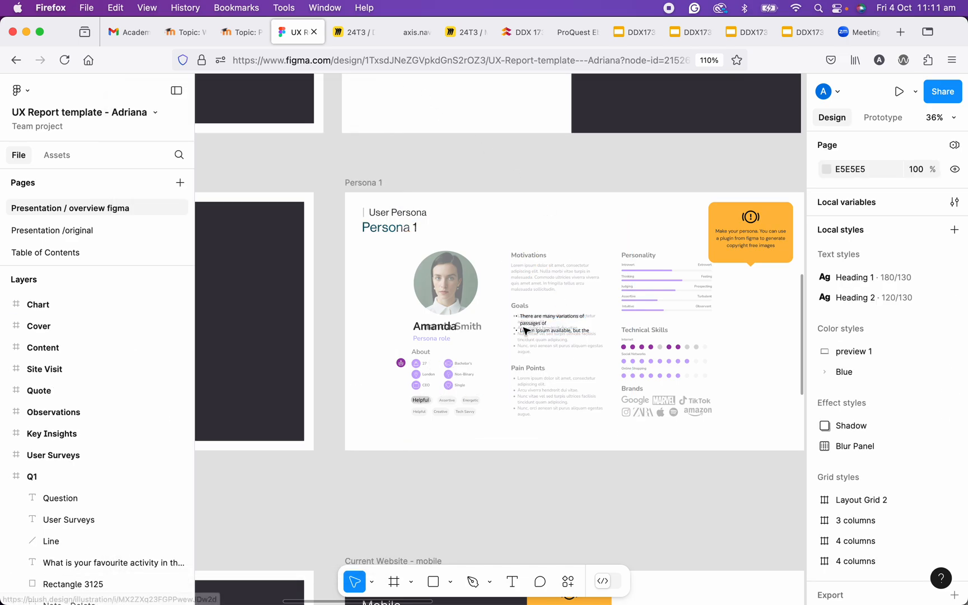
- Browse the available plugins and widgets and launch the Unsplash plugin
left_click(572, 590)
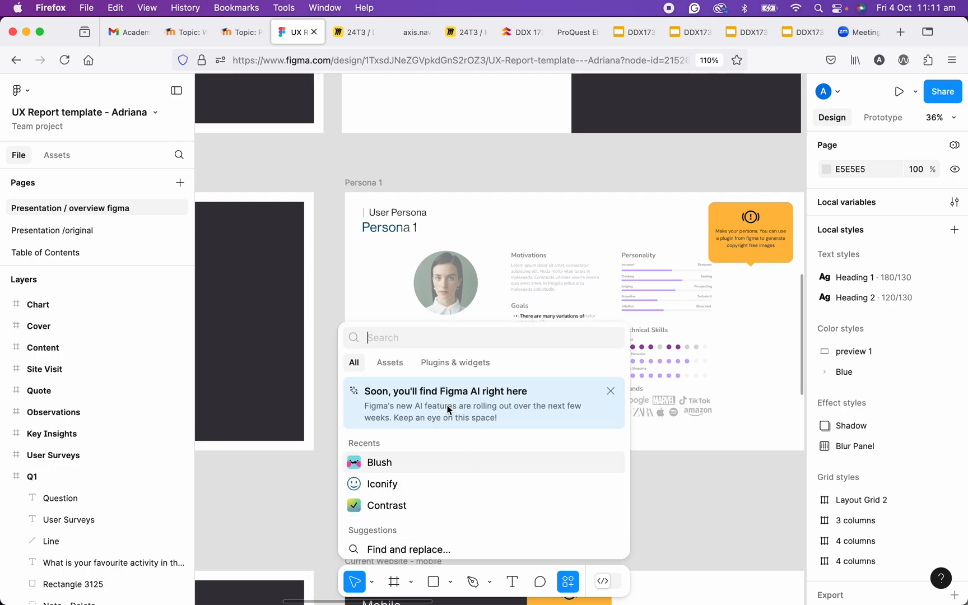
left_click(445, 364)
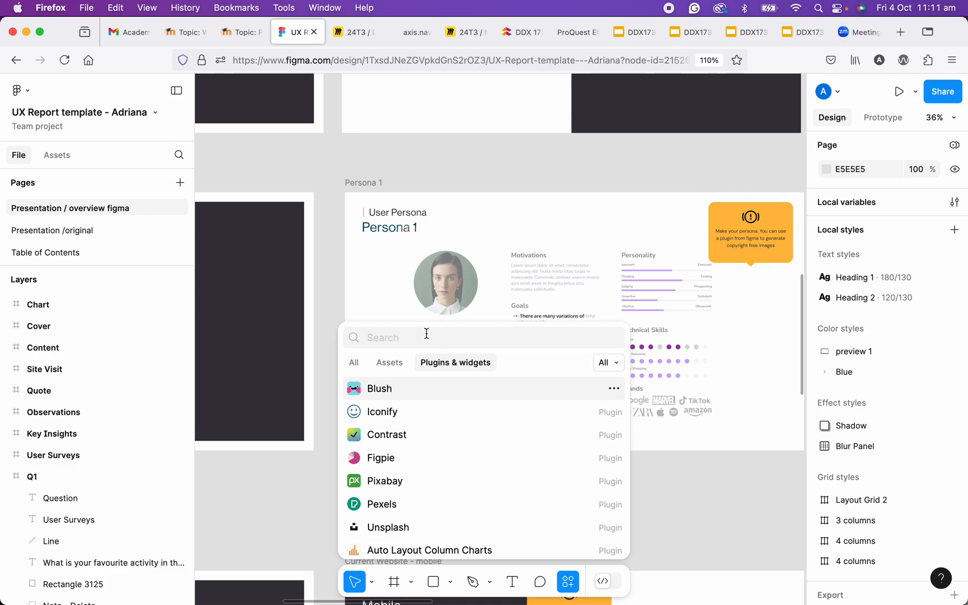
scroll(469, 483, "down", 4)
scroll(452, 455, "up", 1)
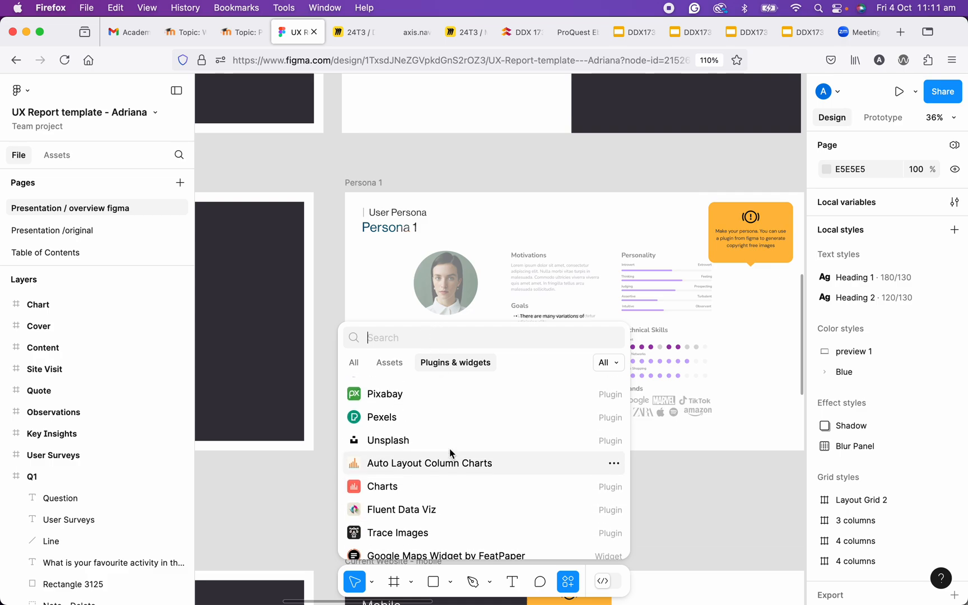
scroll(450, 453, "up", 1)
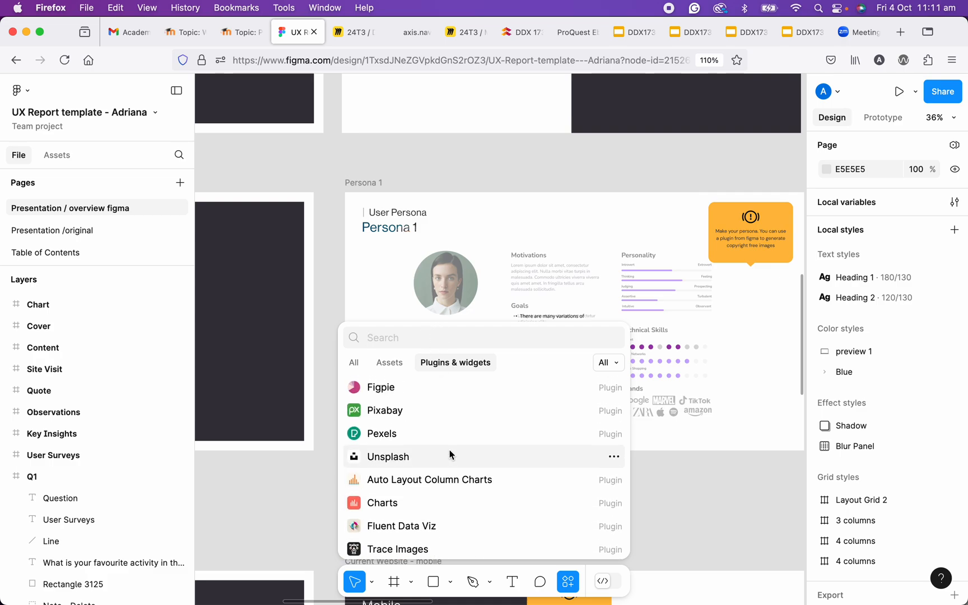
left_click(388, 457)
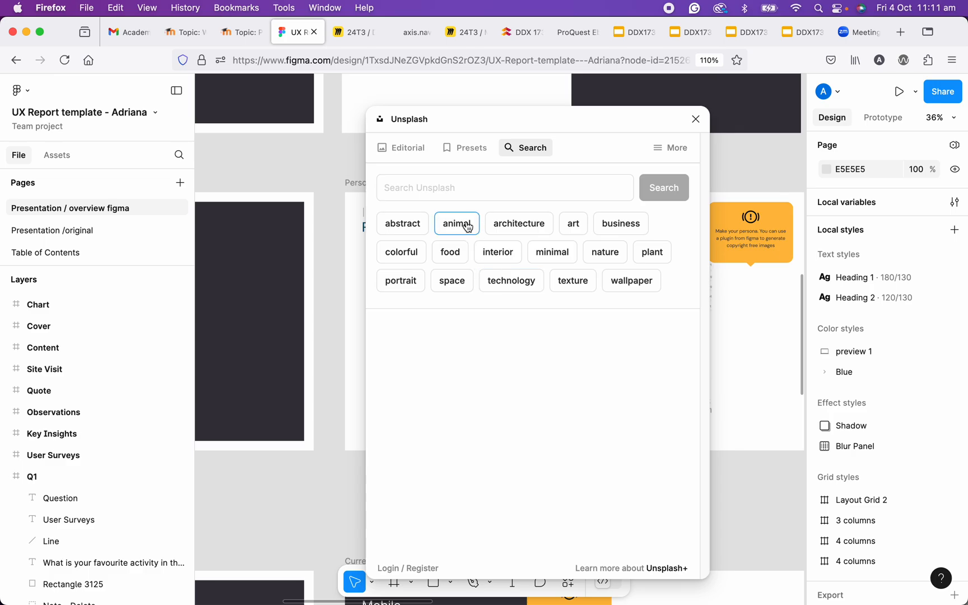
- Find animal photos in Unsplash, limit them to the Free licence and insert the flamingo photo on the canvas
left_click(467, 226)
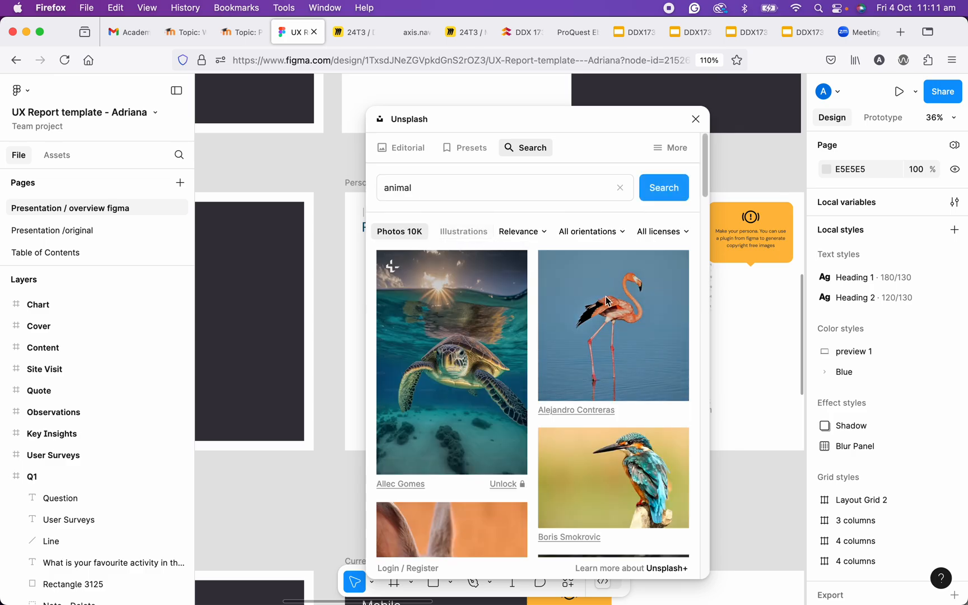
left_click(674, 232)
left_click(664, 277)
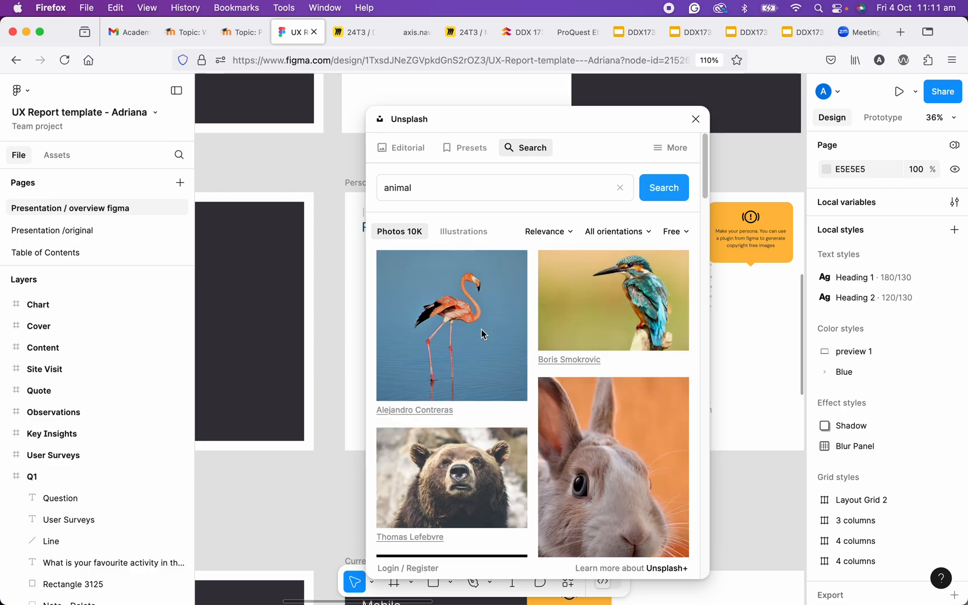
left_click(445, 332)
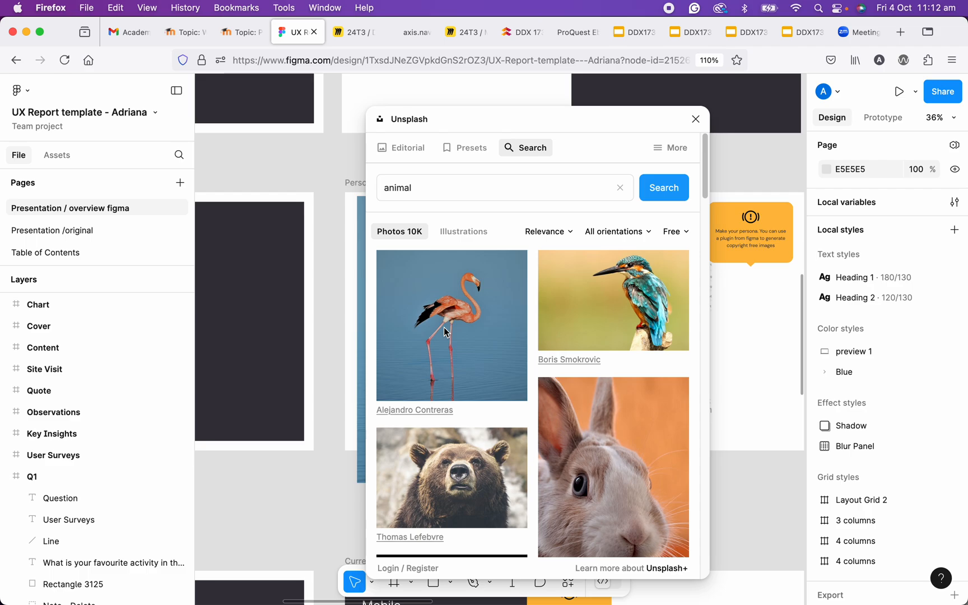
- Close Unsplash and delete the inserted flamingo photo covering Persona 1
left_click(695, 119)
left_click(527, 270)
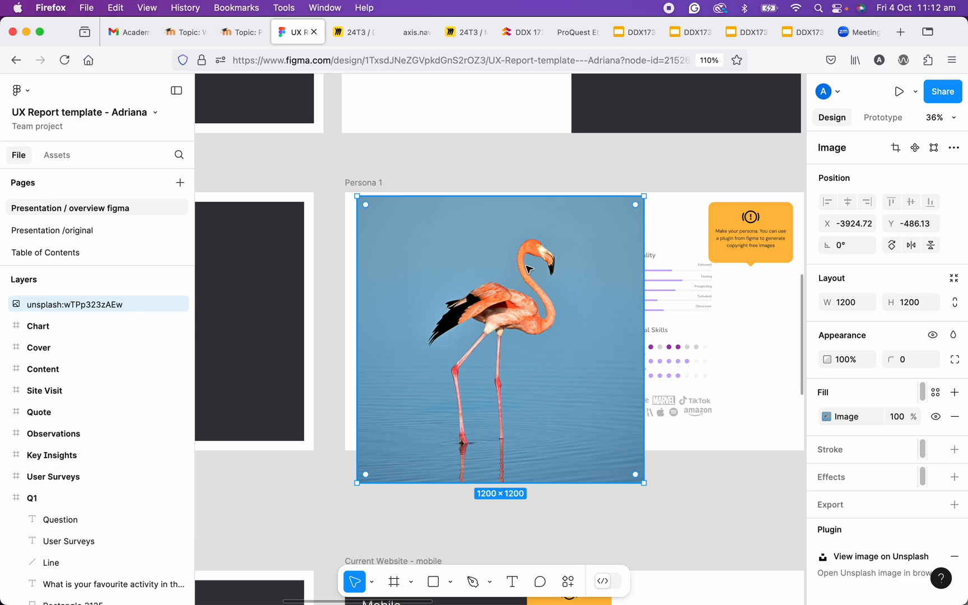
key("Delete")
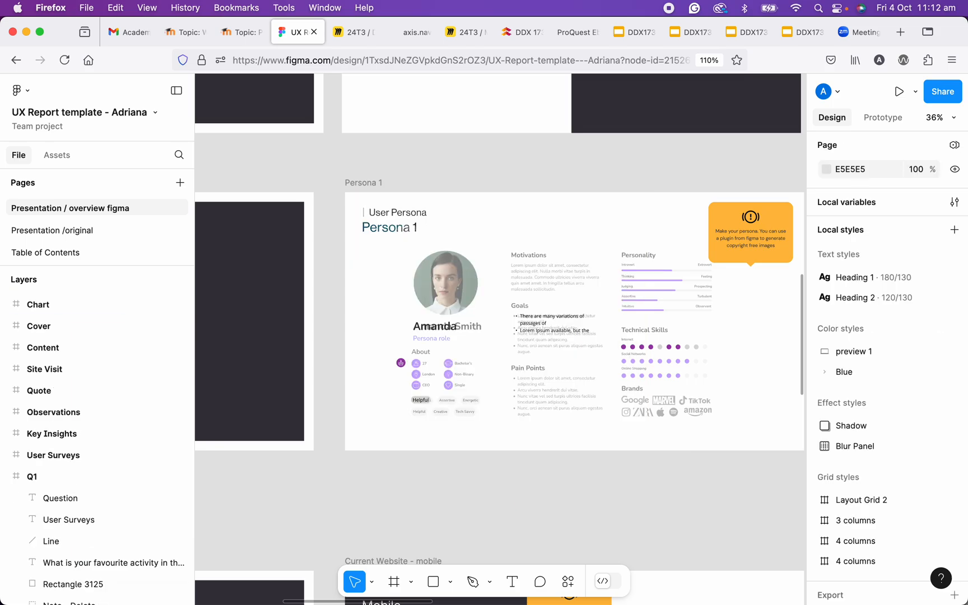
- Apply the flamingo photo from Unsplash's animal category as an image fill on the Persona 1 frame and close the plugin
left_click(372, 189)
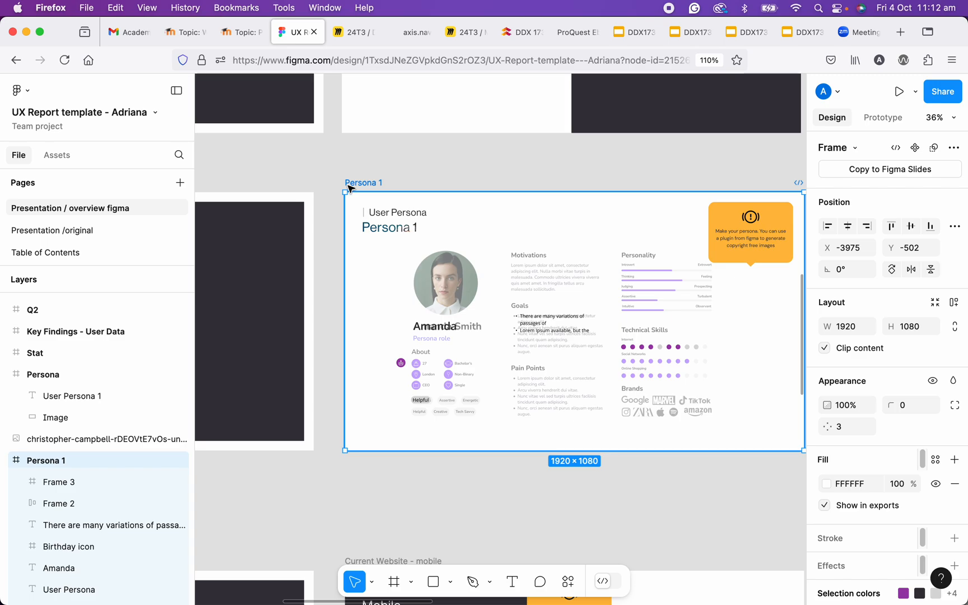
left_click(568, 583)
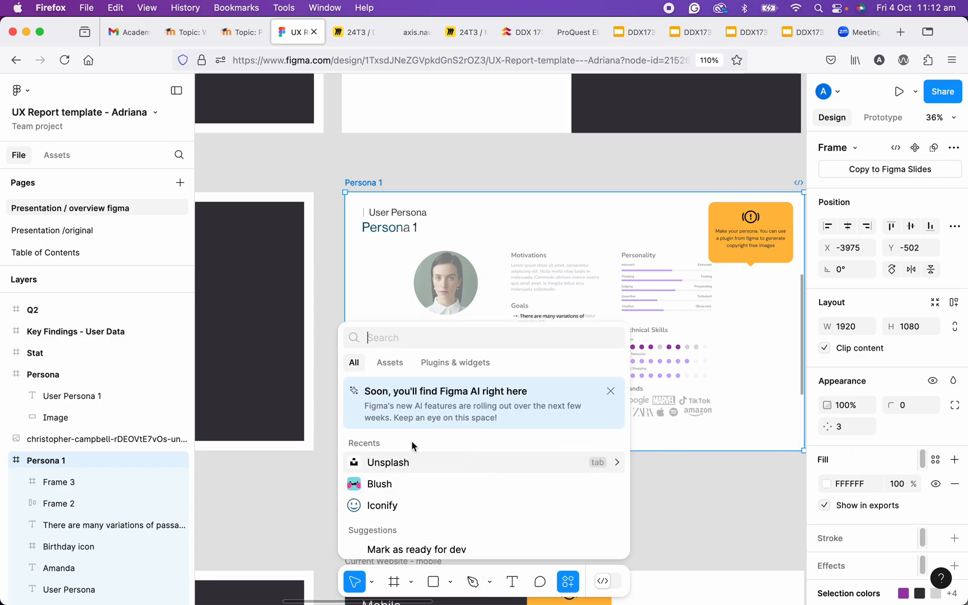
left_click(388, 463)
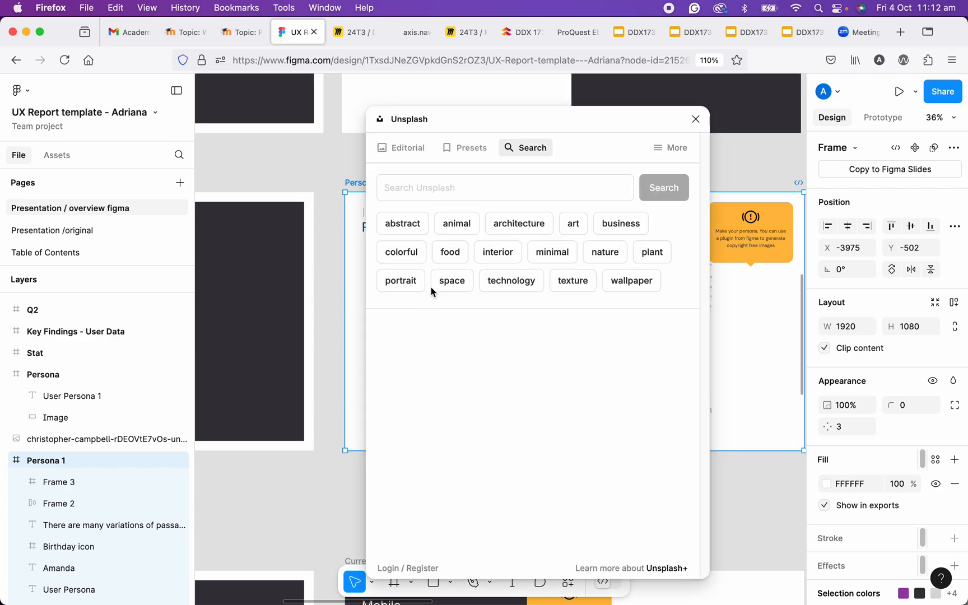
left_click(448, 224)
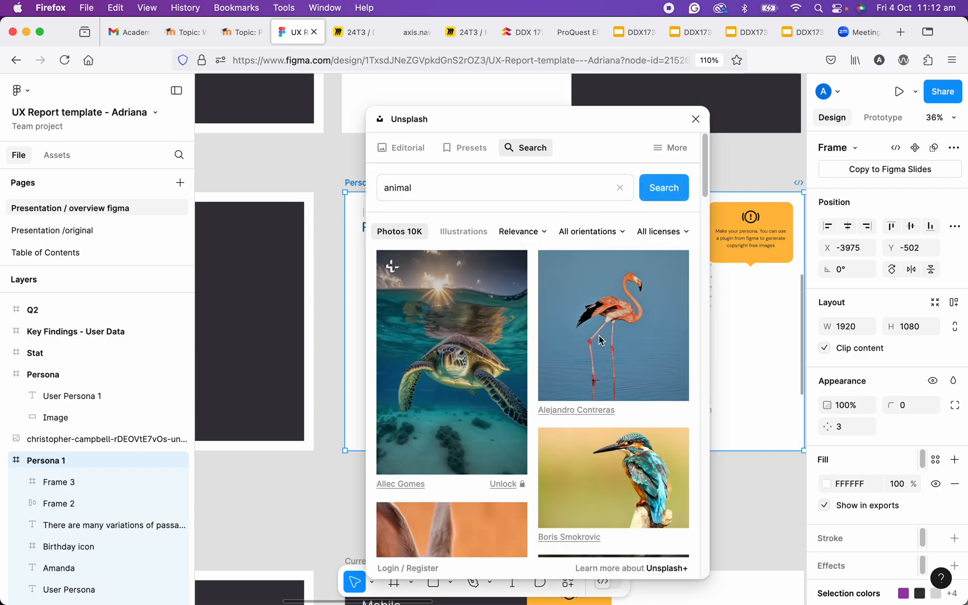
left_click(615, 348)
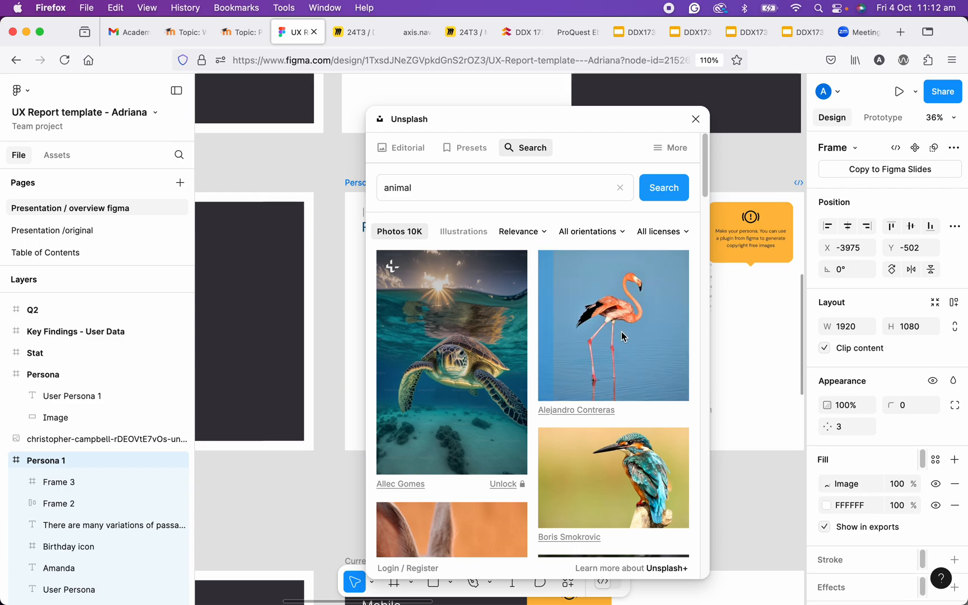
left_click(694, 118)
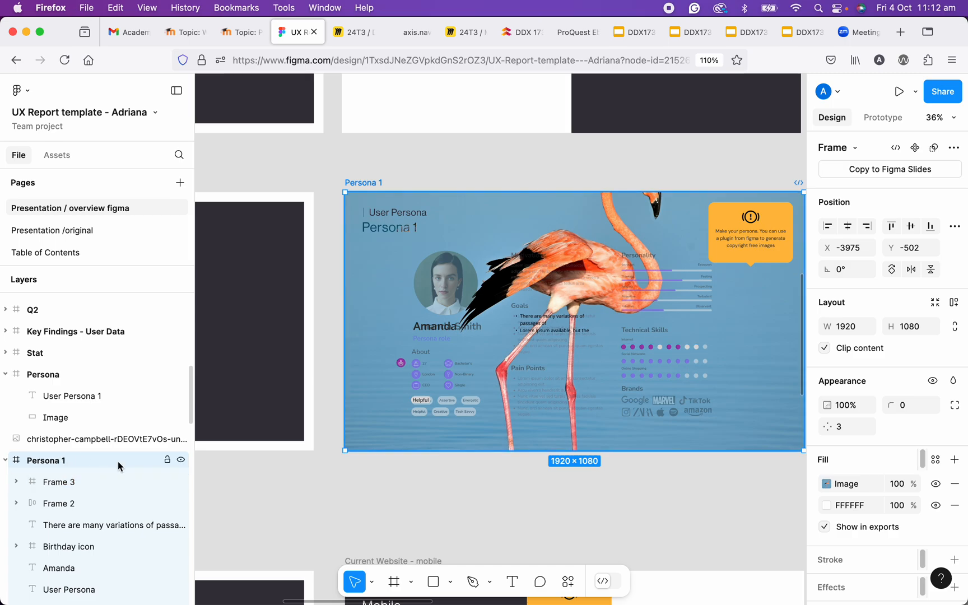
- Review the flamingo image fill's settings and remove that fill from the Persona 1 frame
scroll(503, 335, "down", 3)
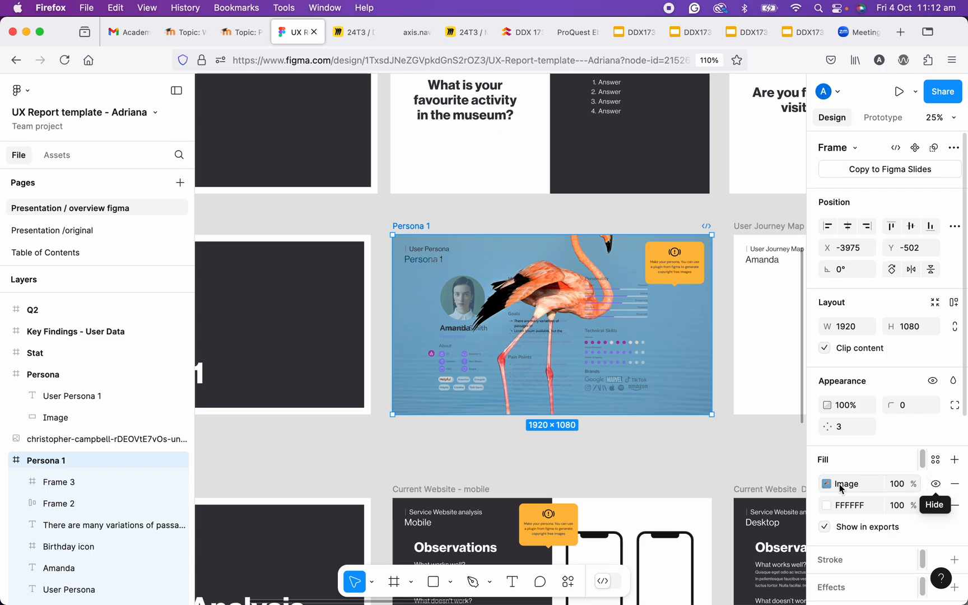
left_click(827, 484)
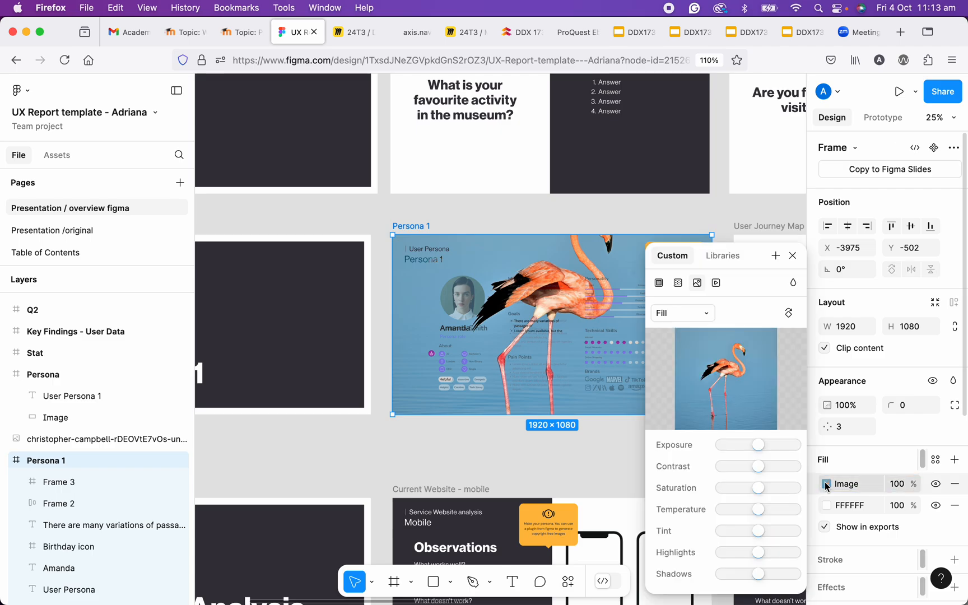
left_click(793, 255)
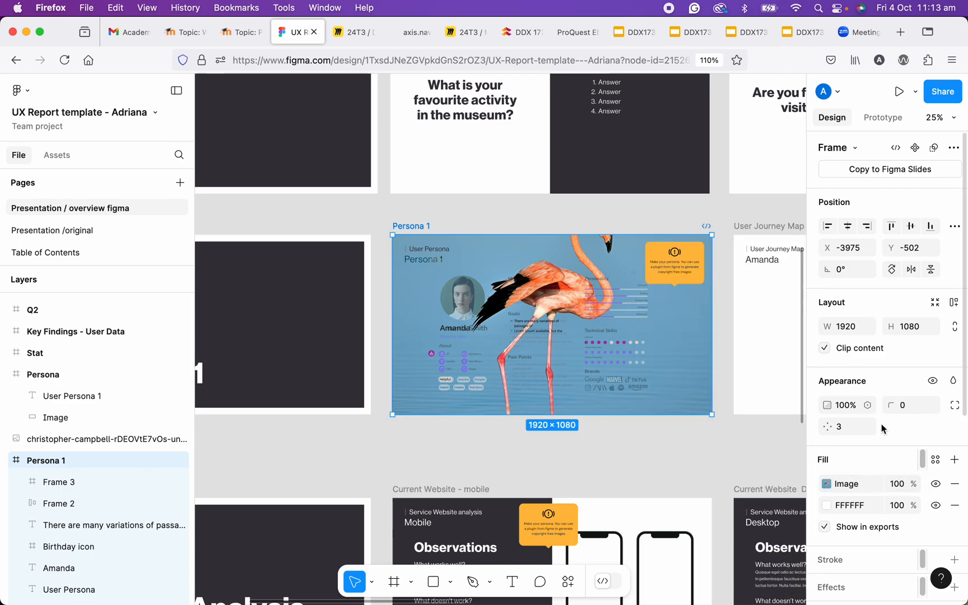
left_click(955, 486)
- Fill the black bulleted text under Goals with the kingfisher photo from Unsplash's animal category and close the plugin
scroll(498, 368, "up", 2)
scroll(497, 368, "up", 3)
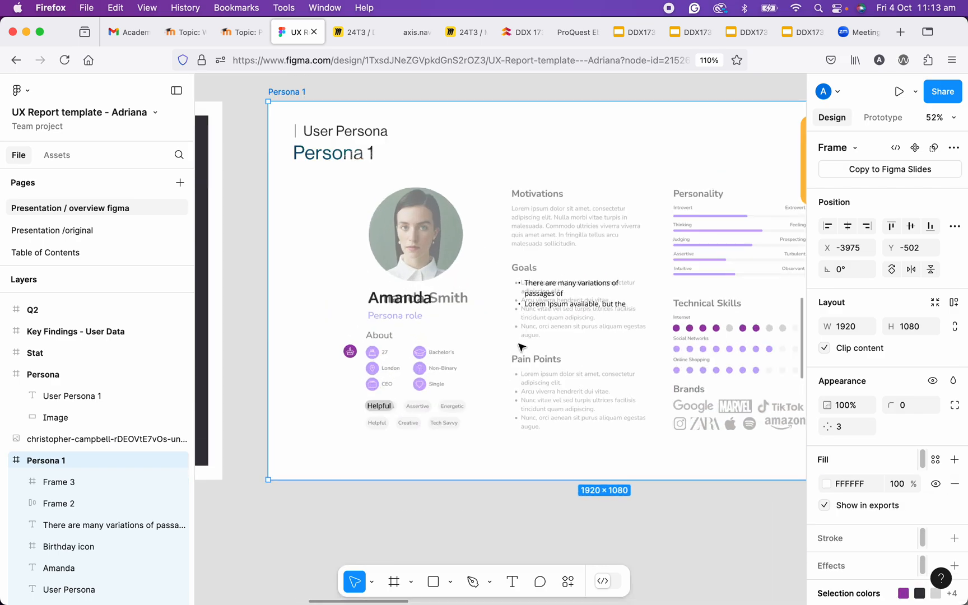
left_click(538, 298)
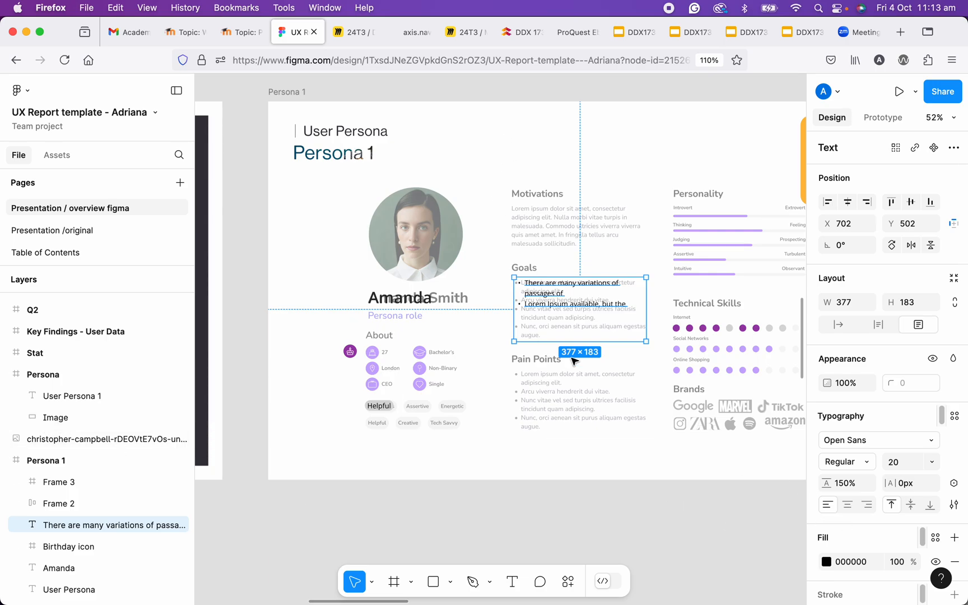
left_click(568, 583)
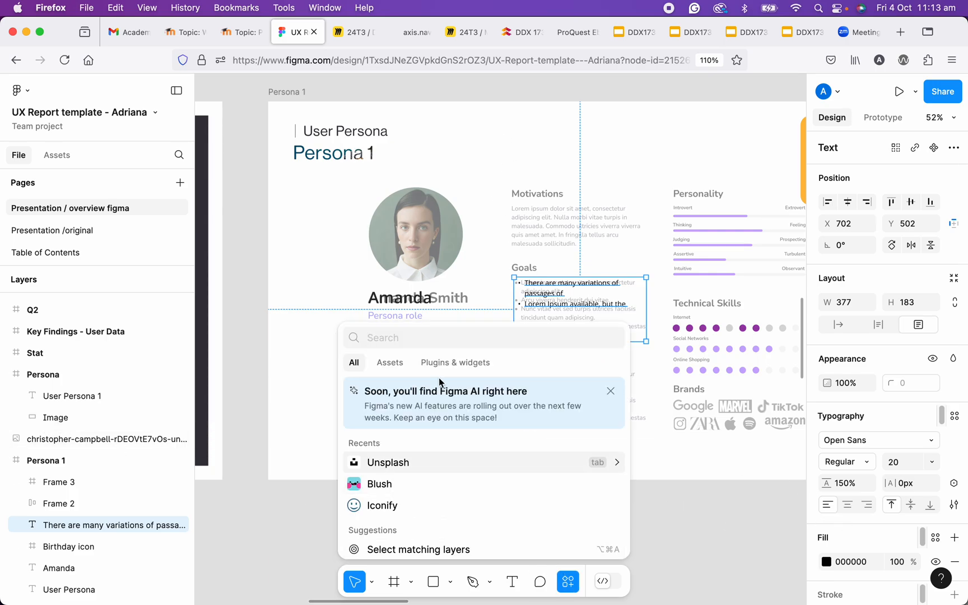
left_click(446, 363)
left_click(393, 387)
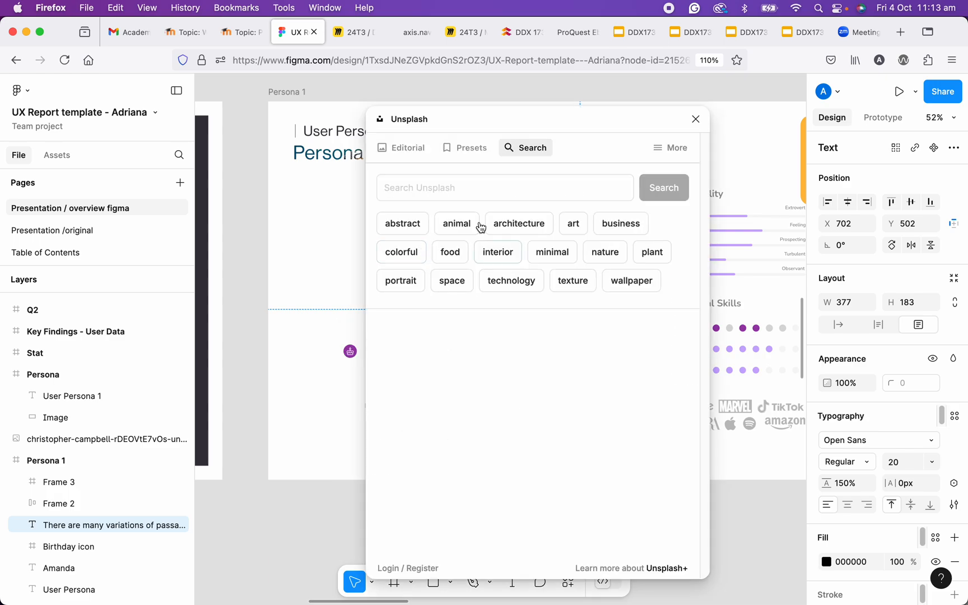
left_click_drag(564, 122, 281, 111)
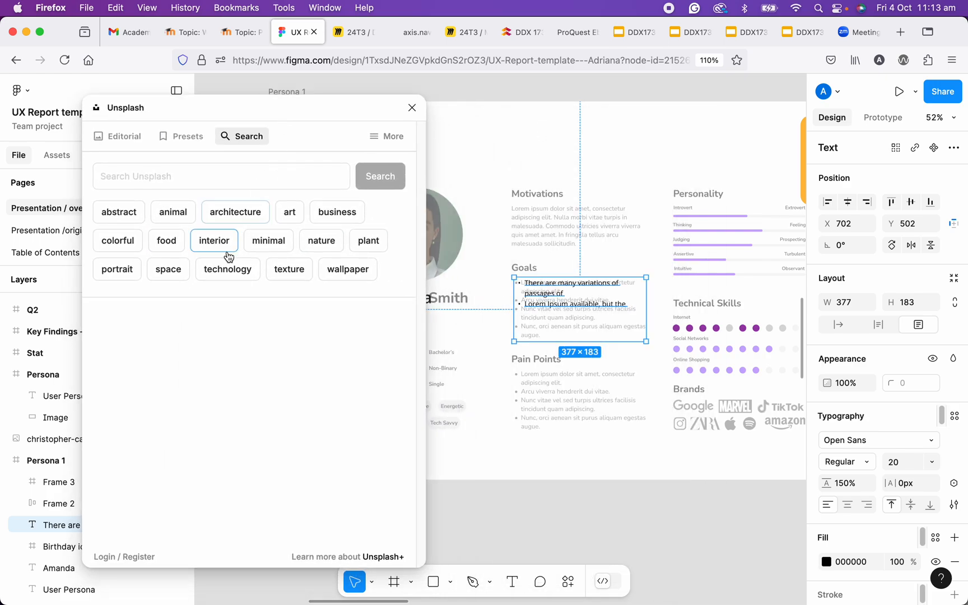
left_click(175, 221)
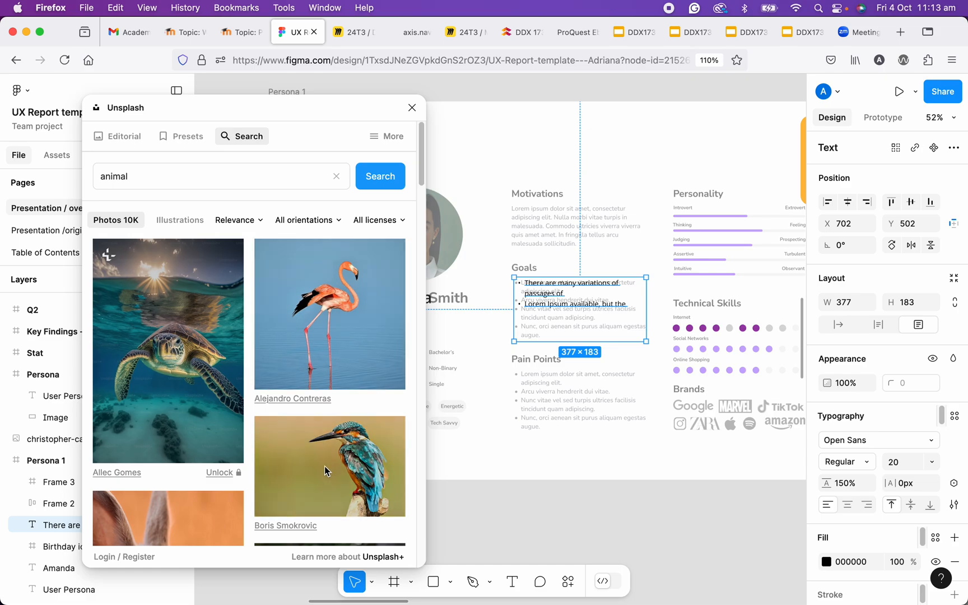
left_click(412, 108)
- Inspect the photo-filled Goals text up close and undo its image fill
scroll(542, 295, "up", 6)
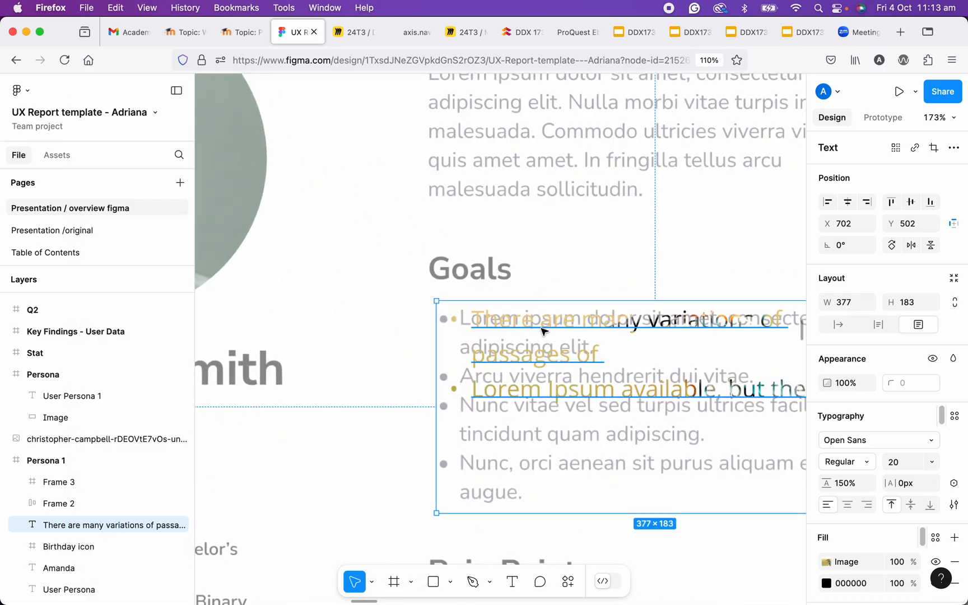
scroll(544, 331, "down", 4)
scroll(542, 330, "down", 5)
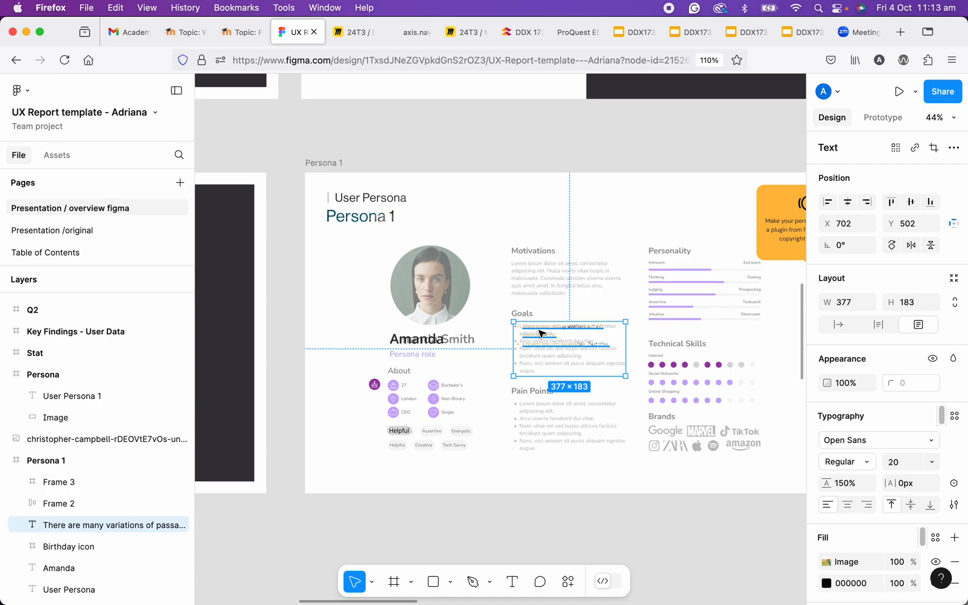
scroll(540, 339, "up", 2)
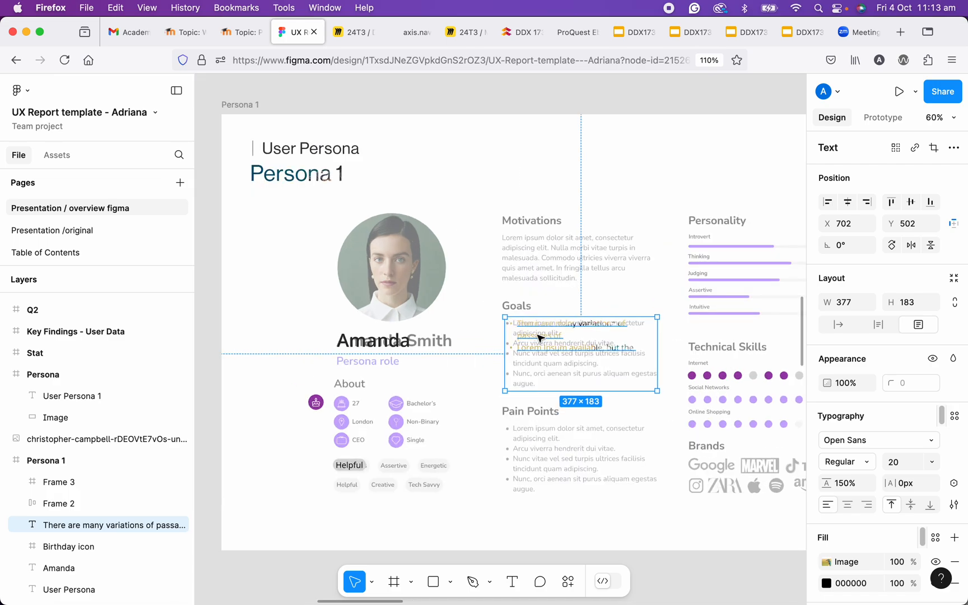
key("super+z")
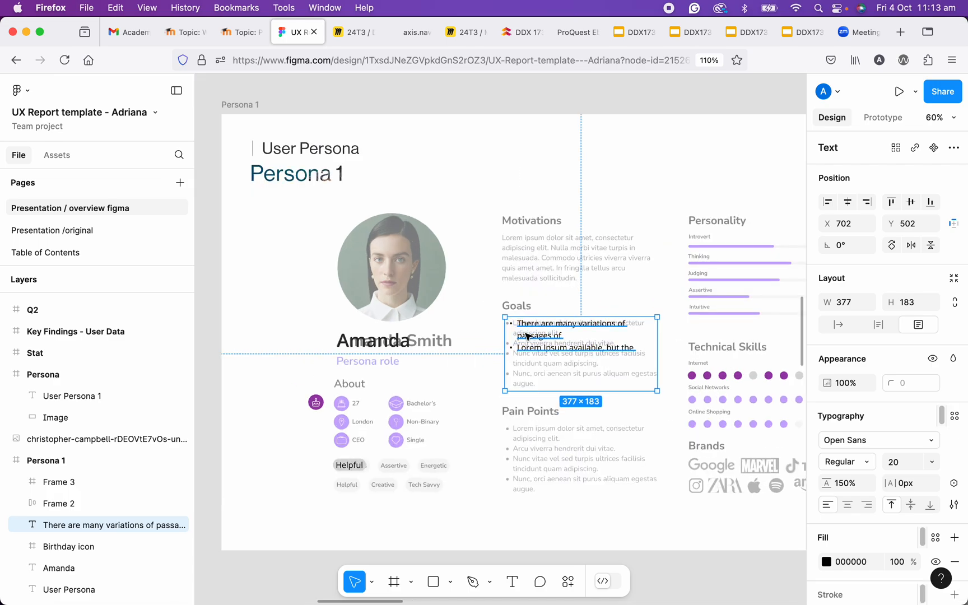
- With nothing selected, insert the kingfisher photo from Unsplash's animal category on the canvas as a separate image
scroll(539, 338, "down", 4)
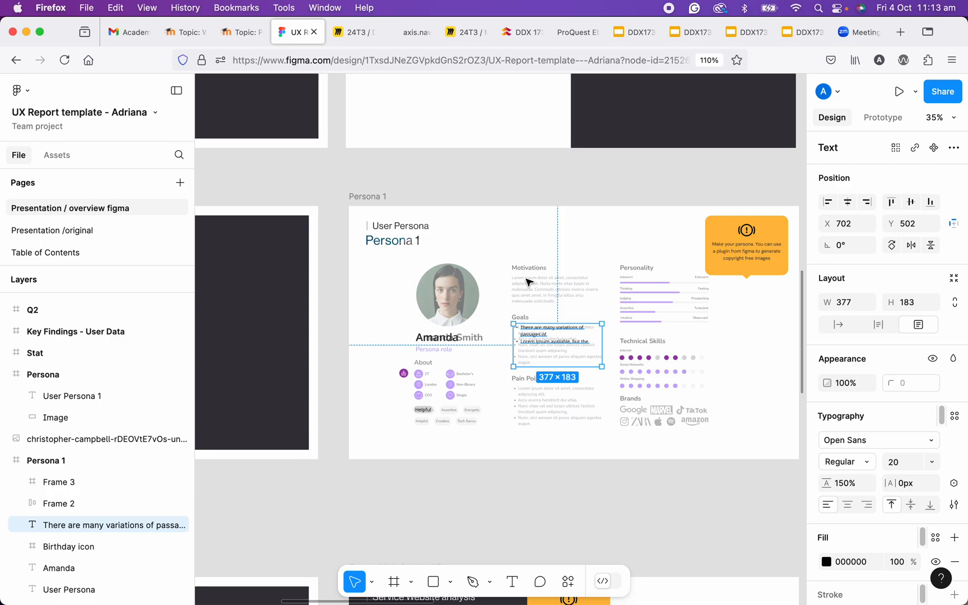
left_click(500, 185)
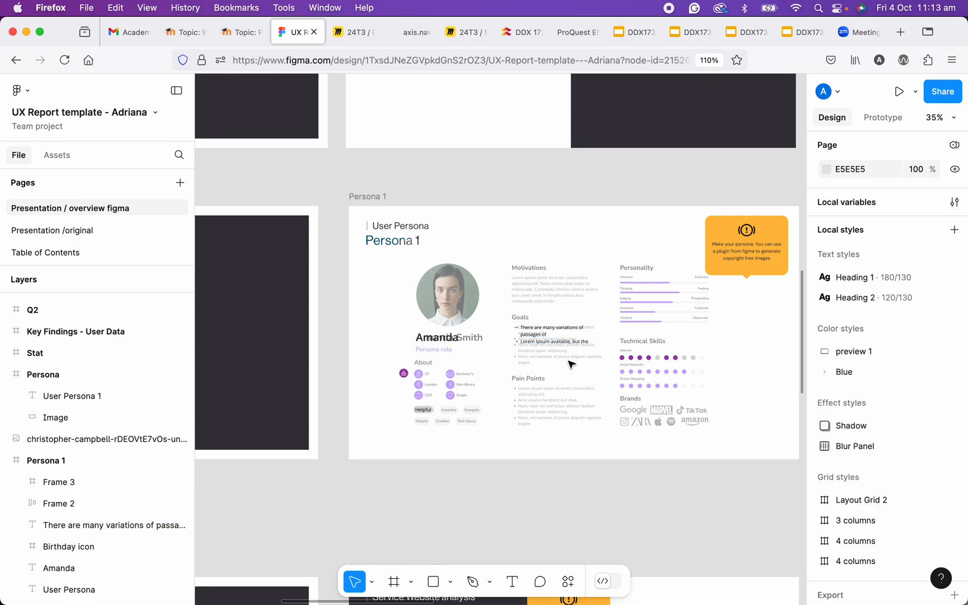
left_click(569, 584)
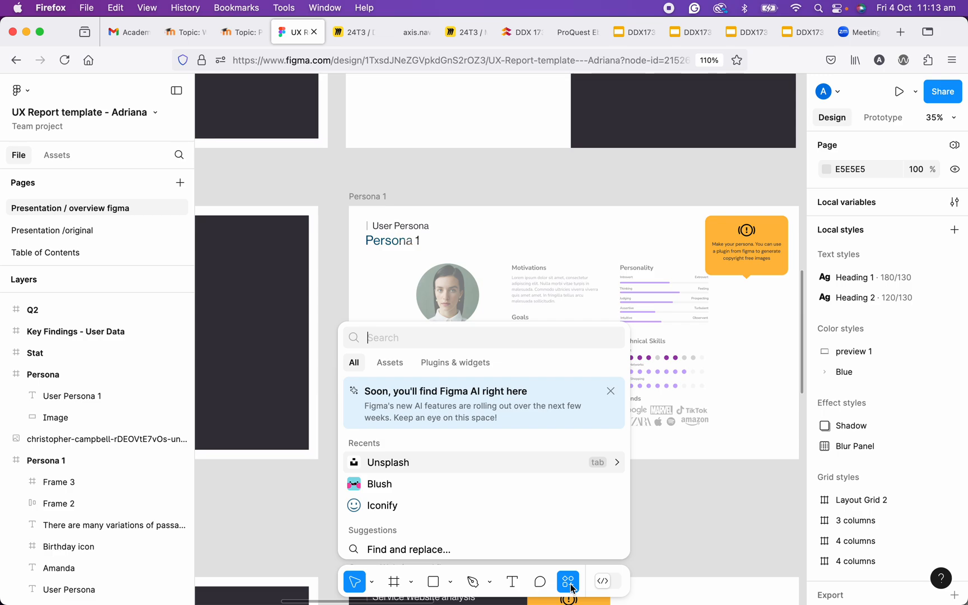
key("Escape")
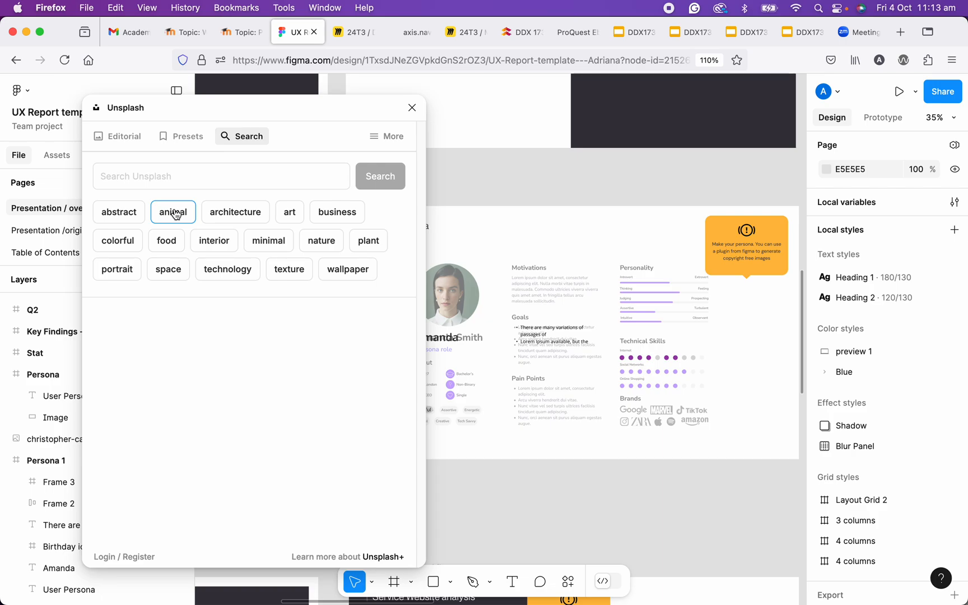
left_click(175, 213)
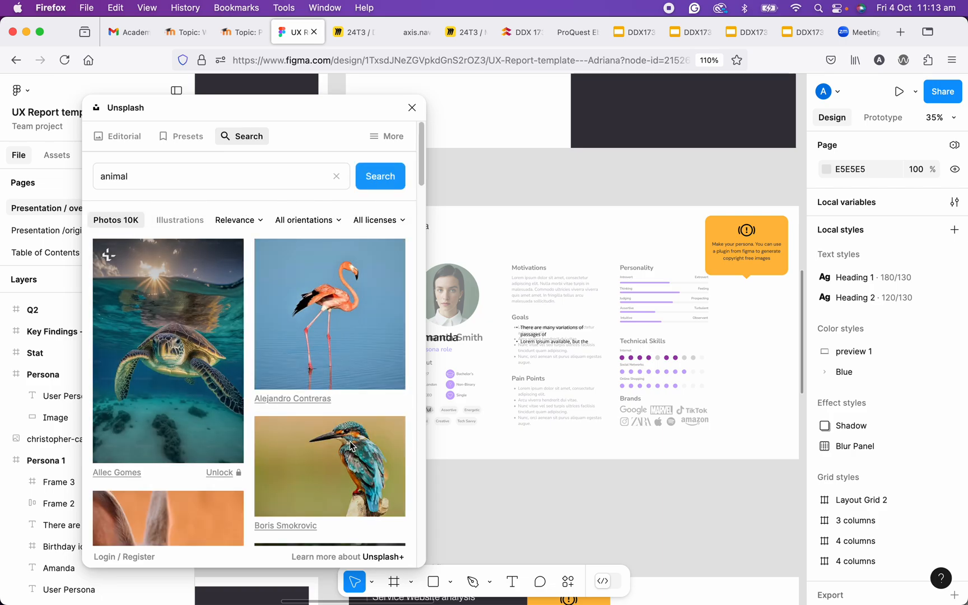
left_click(350, 445)
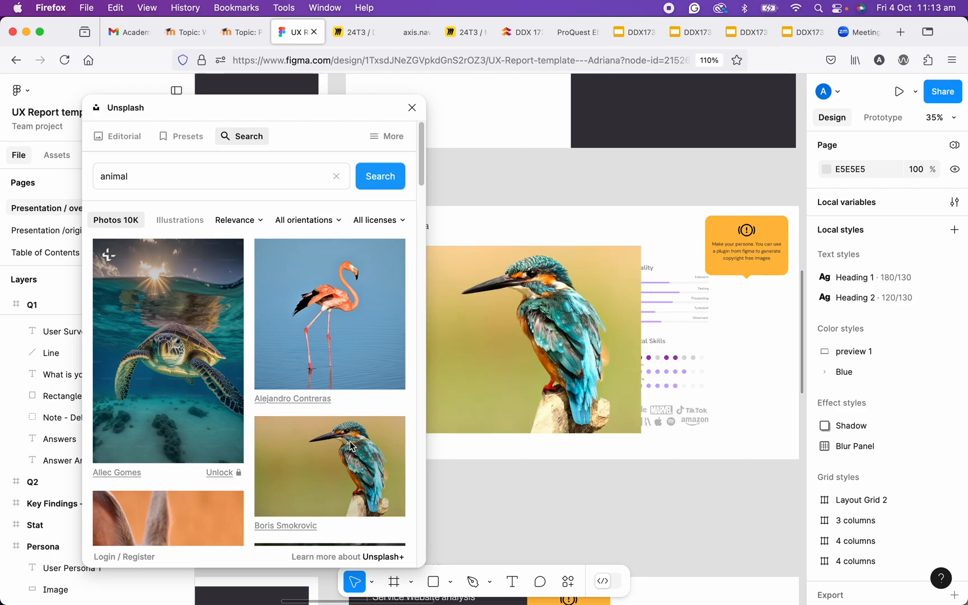
- Close the Unsplash plugin, select the kingfisher photo to locate its layer, and collapse the Q1 and Persona layers
left_click(412, 108)
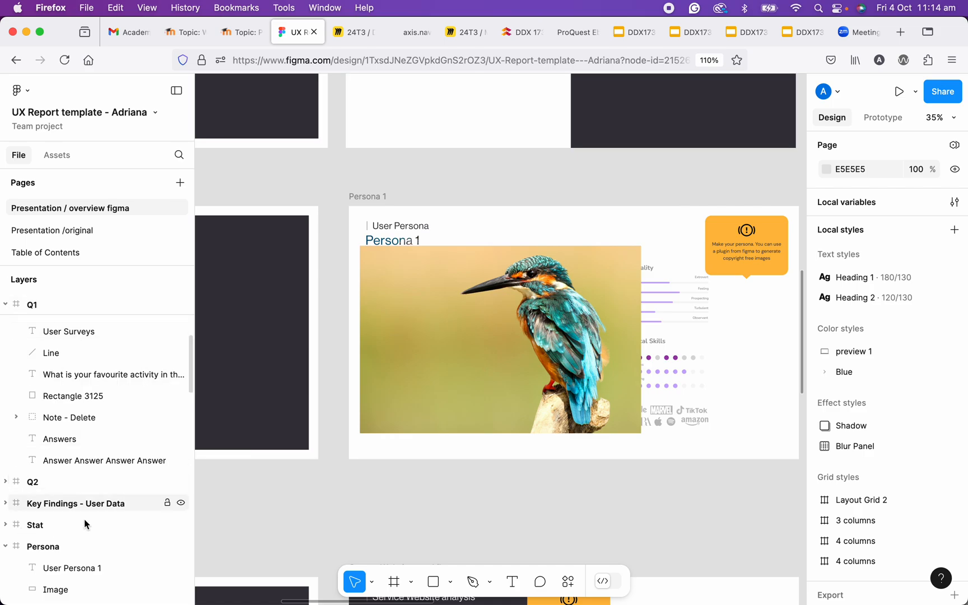
left_click(427, 271)
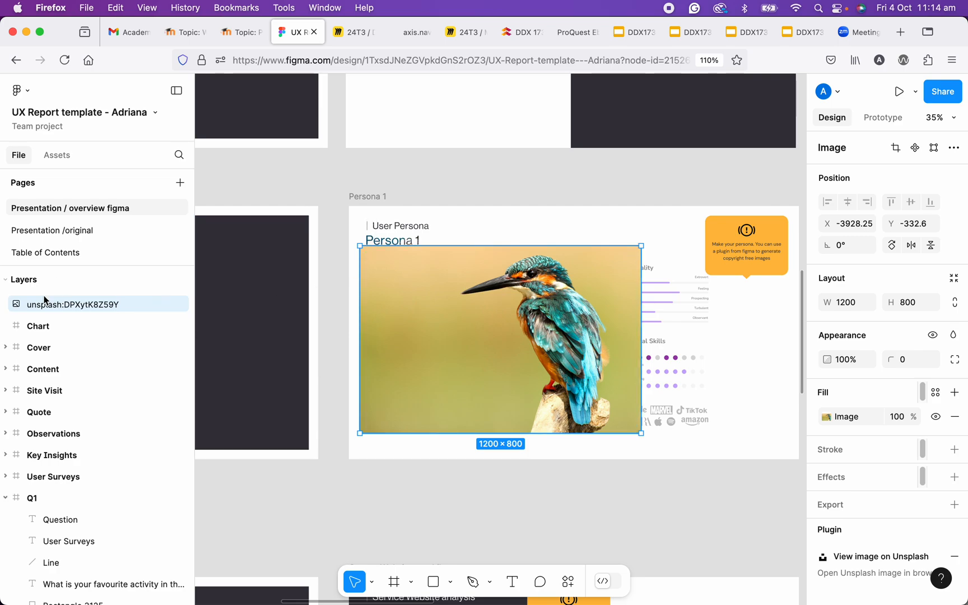
left_click(5, 498)
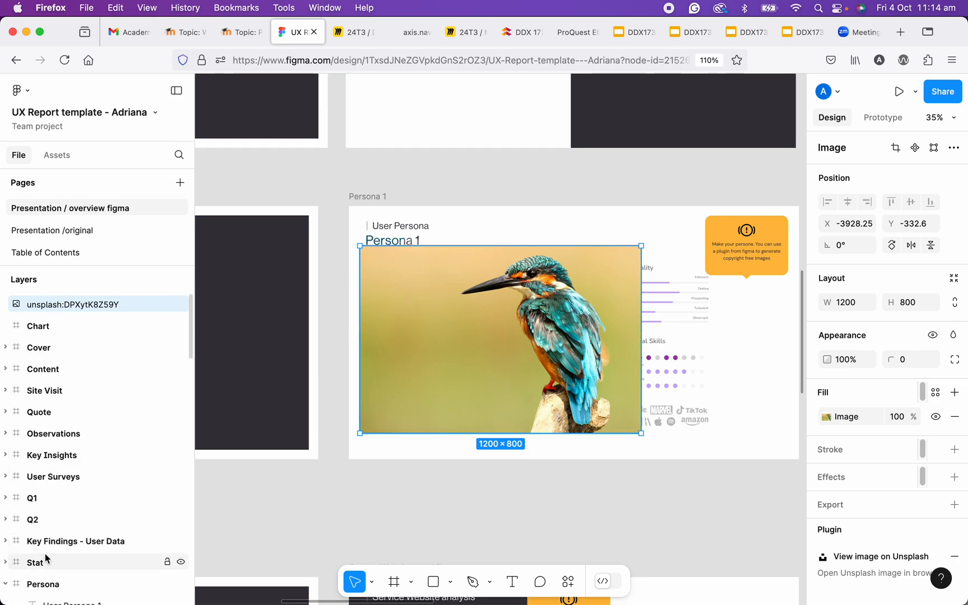
scroll(7, 505, "down", 3)
left_click(5, 485)
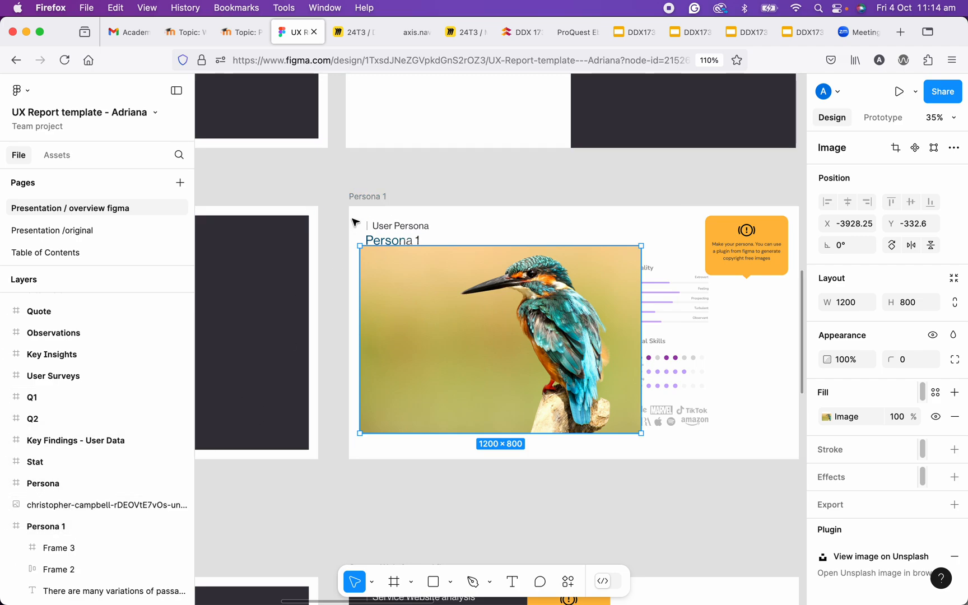
scroll(367, 196, "up", 3)
scroll(368, 200, "down", 3)
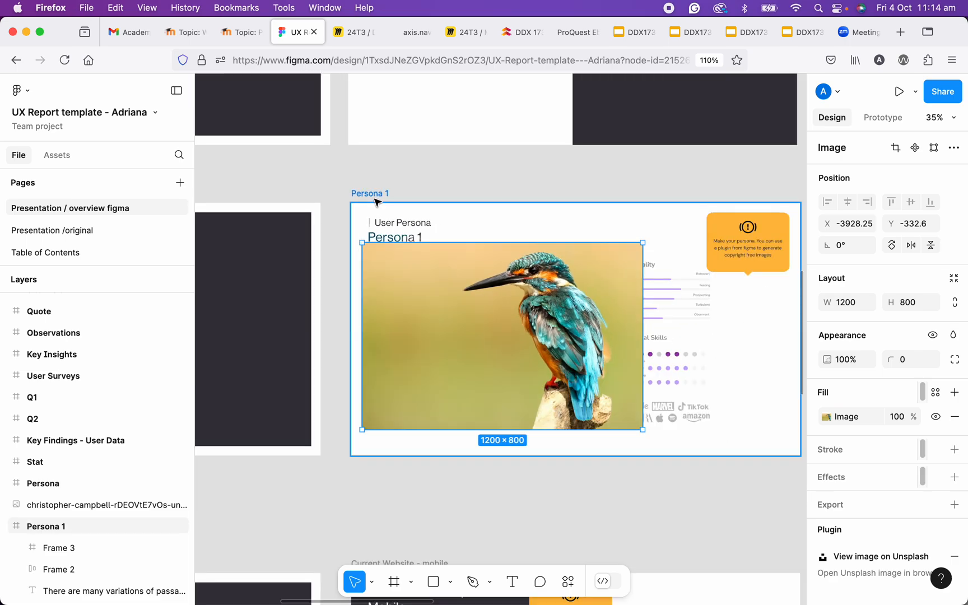
- Preview the Persona 1 frame in presentation mode scaled to Fit width, and close the preview
left_click(377, 198)
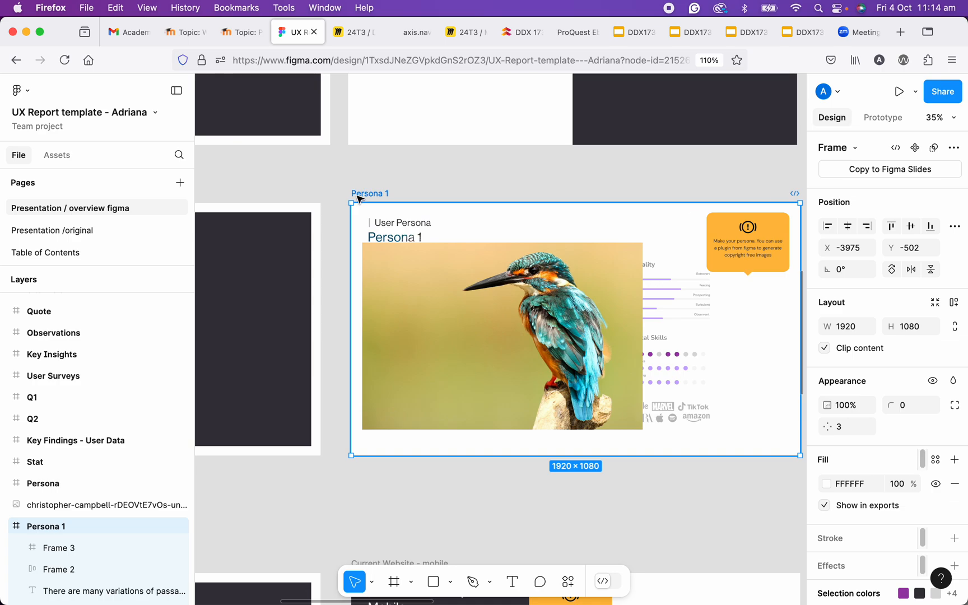
left_click(898, 92)
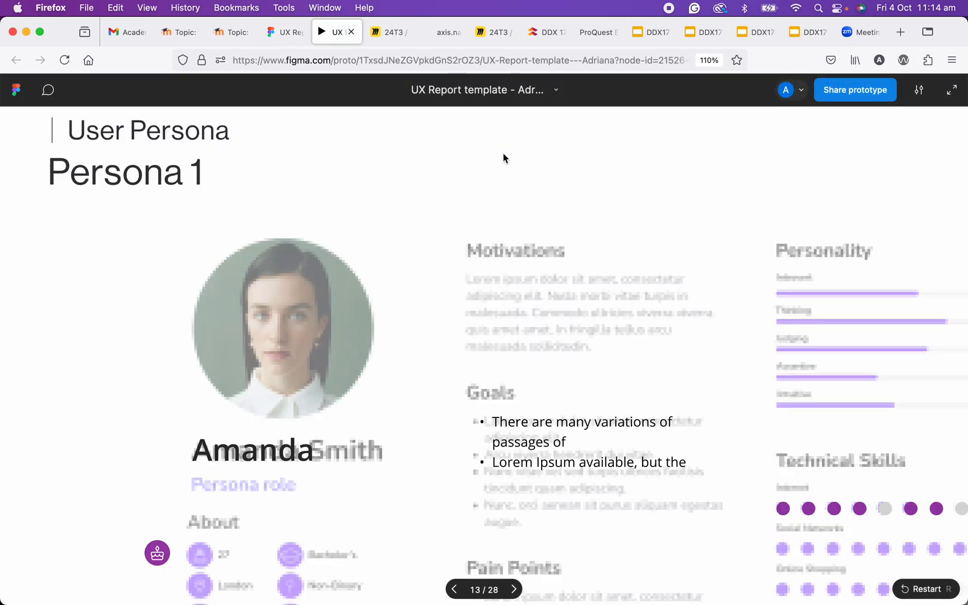
left_click(919, 92)
left_click(919, 92)
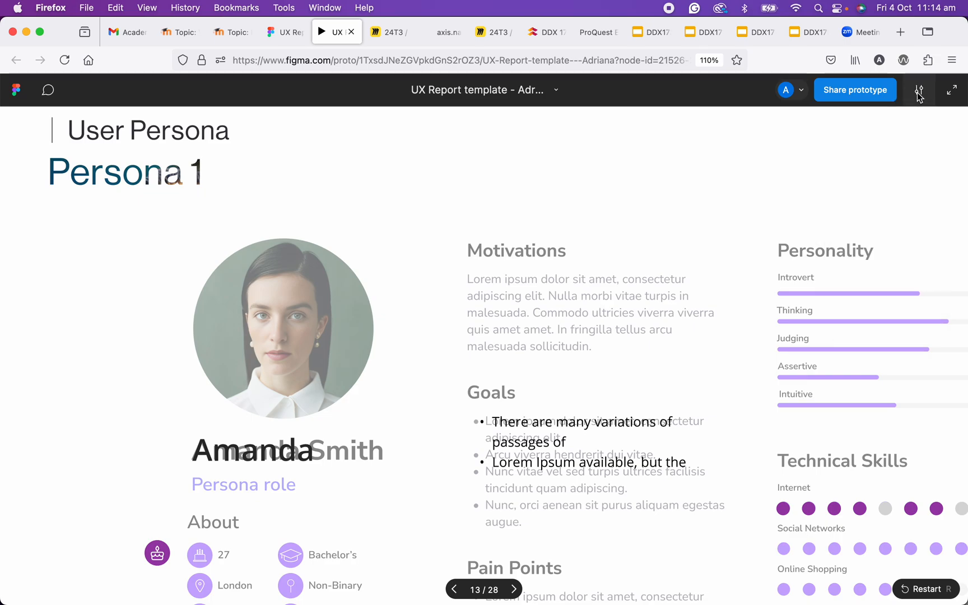
left_click(919, 92)
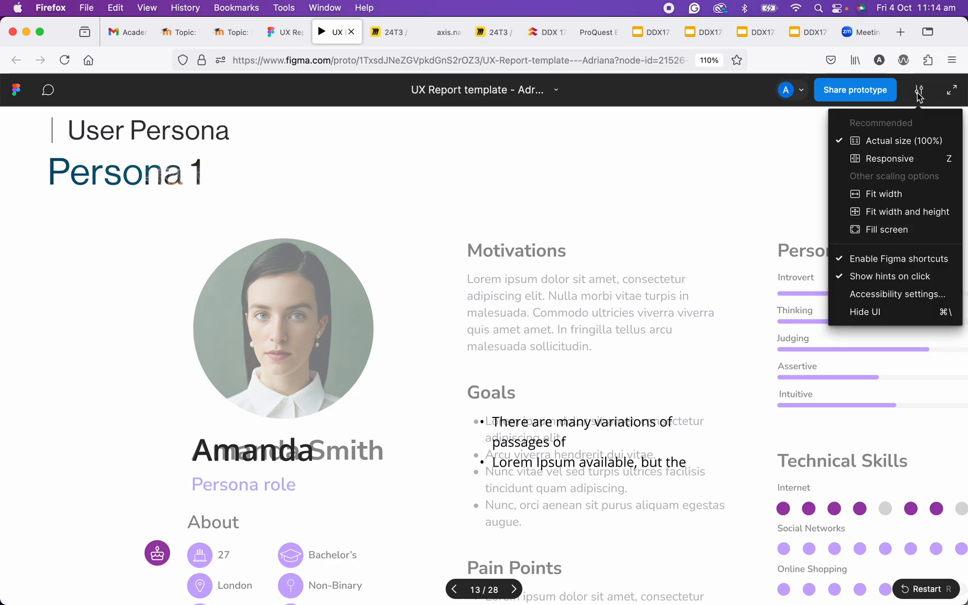
left_click(895, 197)
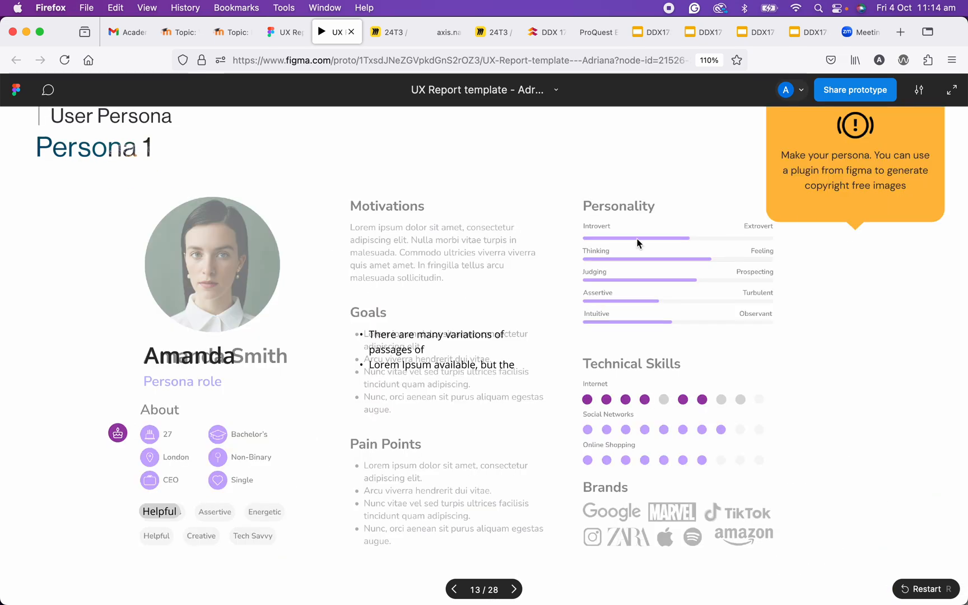
scroll(465, 269, "down", 1)
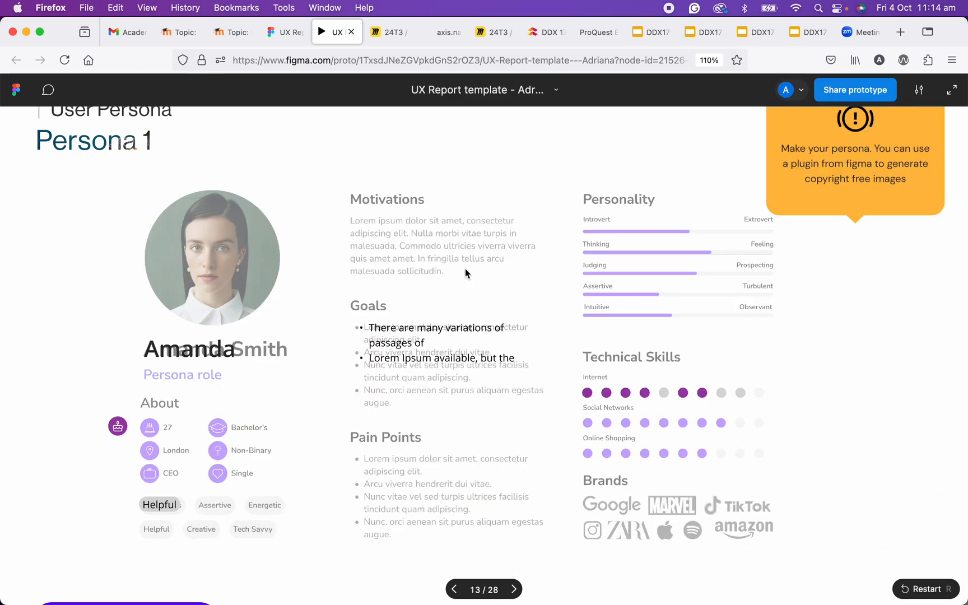
left_click(352, 32)
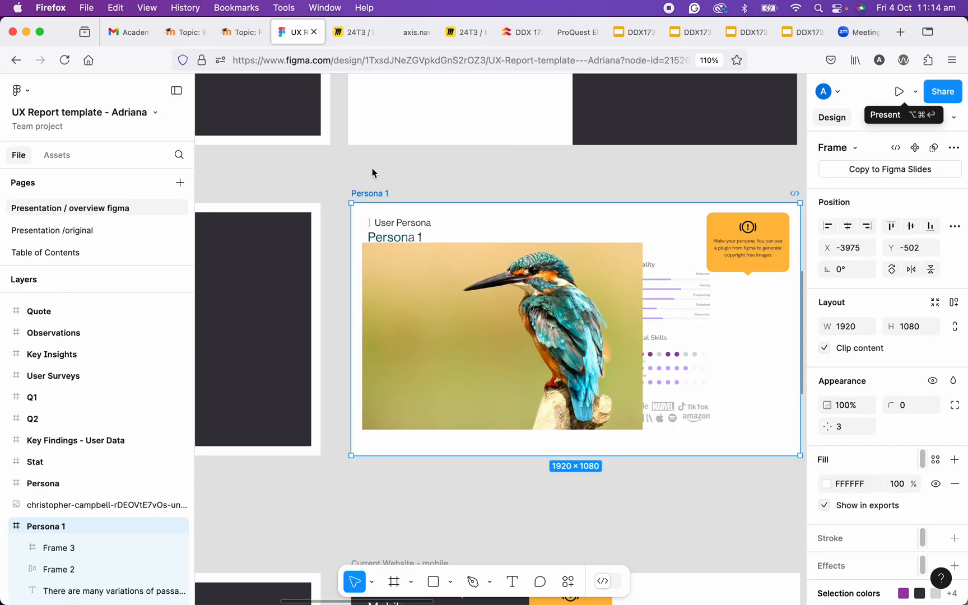
- Cut the separate kingfisher photo and paste it inside the Persona 1 frame, directly above the Line layer
left_click(432, 307)
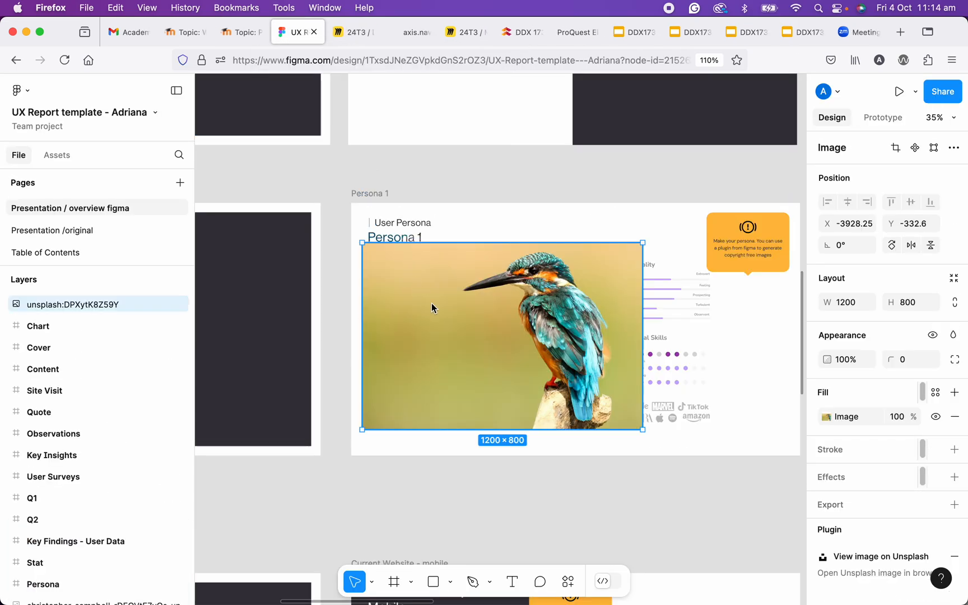
mouse_move(431, 303)
key("Delete")
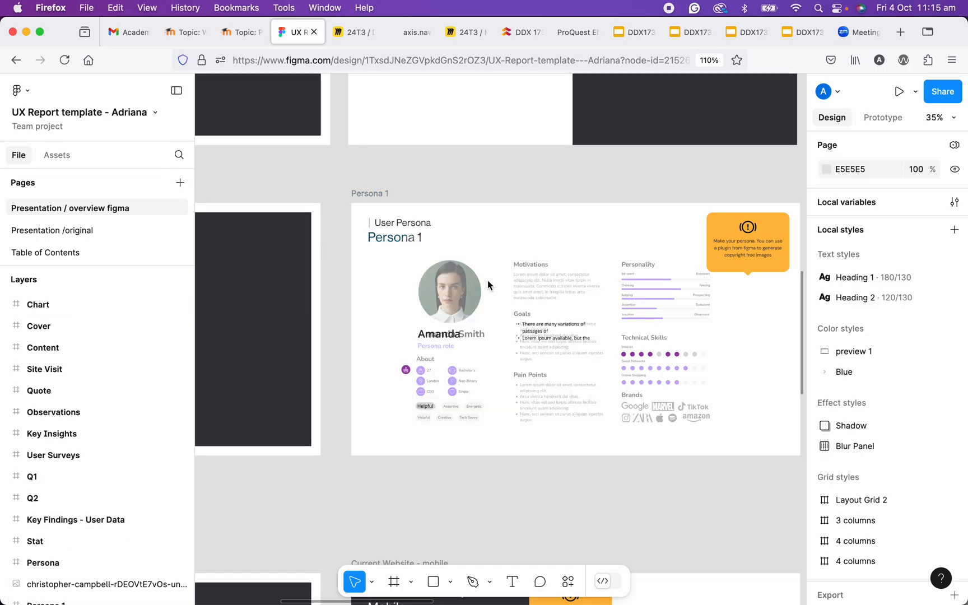
left_click(742, 242)
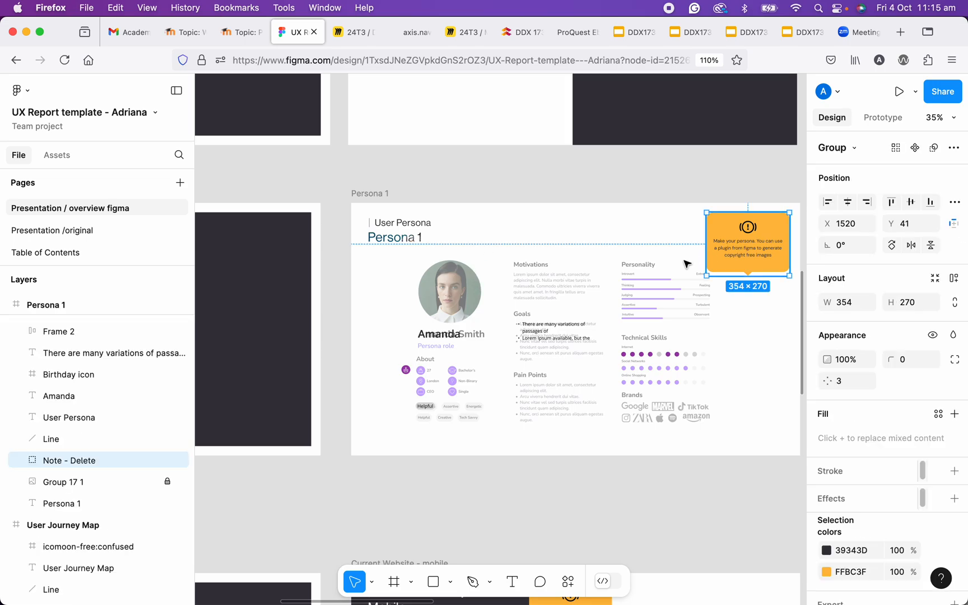
left_click(52, 461)
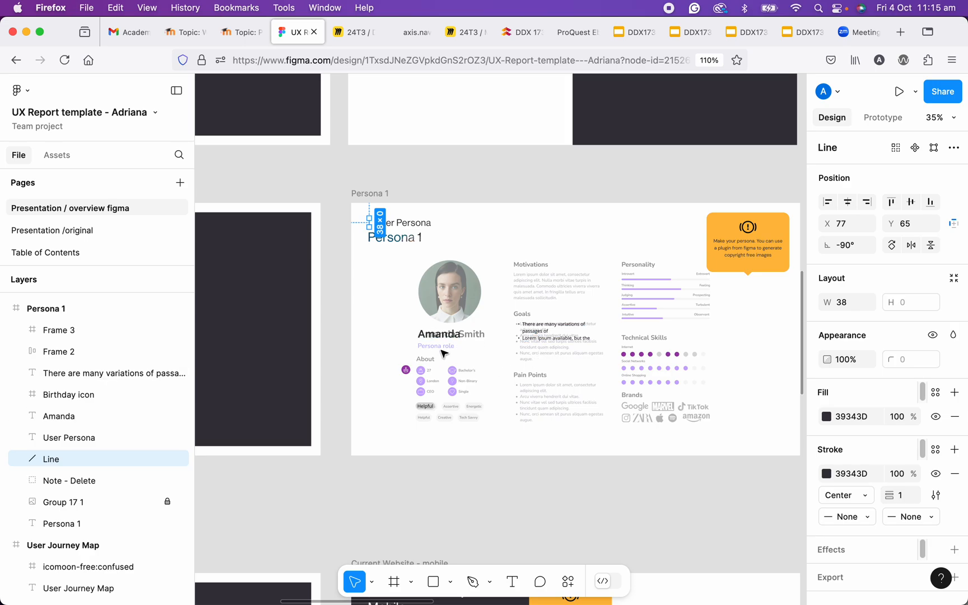
scroll(525, 327, "up", 2)
key("super+v")
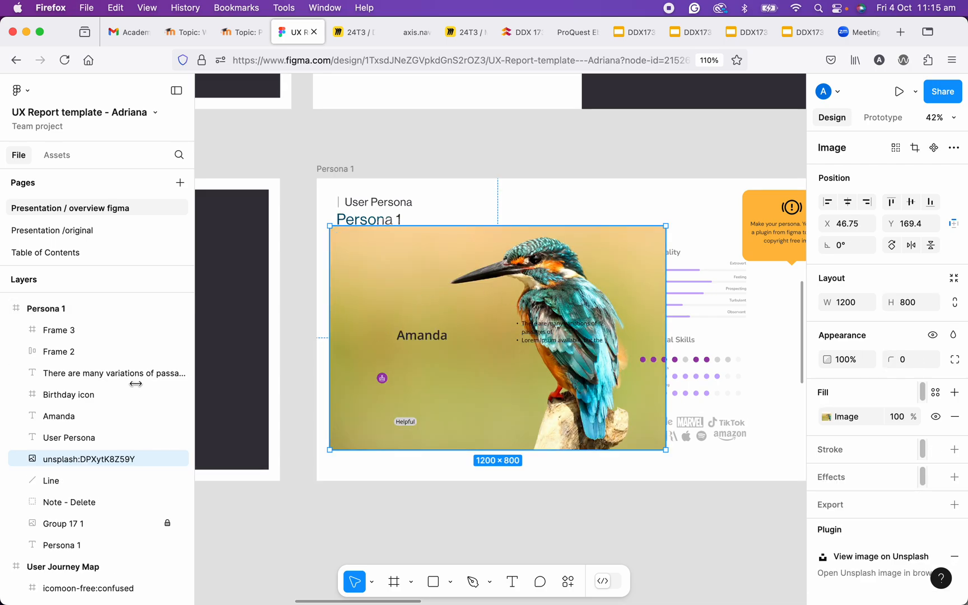
- Toggle the Persona 1 frame's visibility off and on to check the pasted kingfisher photo belongs to it
scroll(39, 358, "up", 2)
left_click(38, 361)
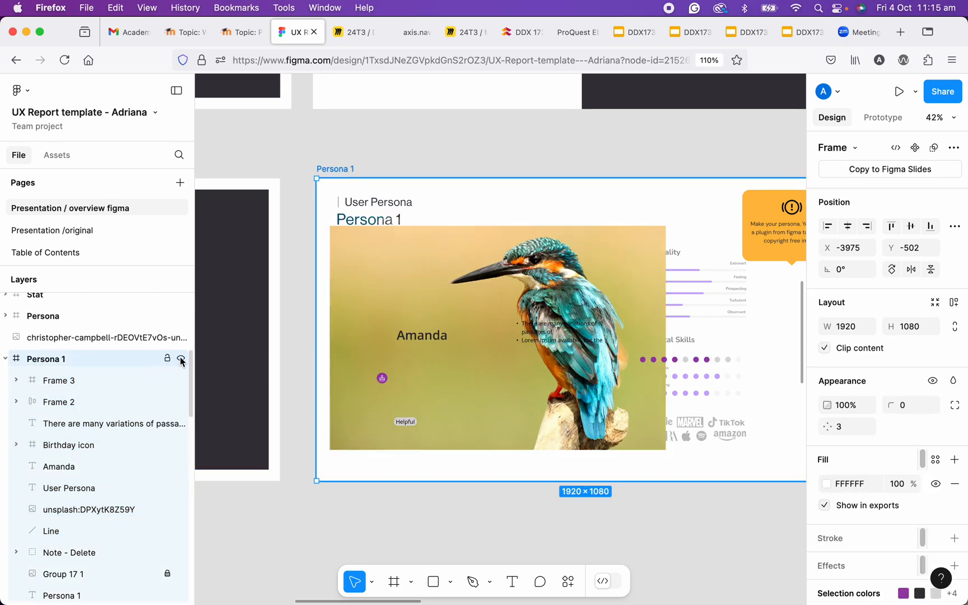
left_click(181, 360)
left_click(180, 360)
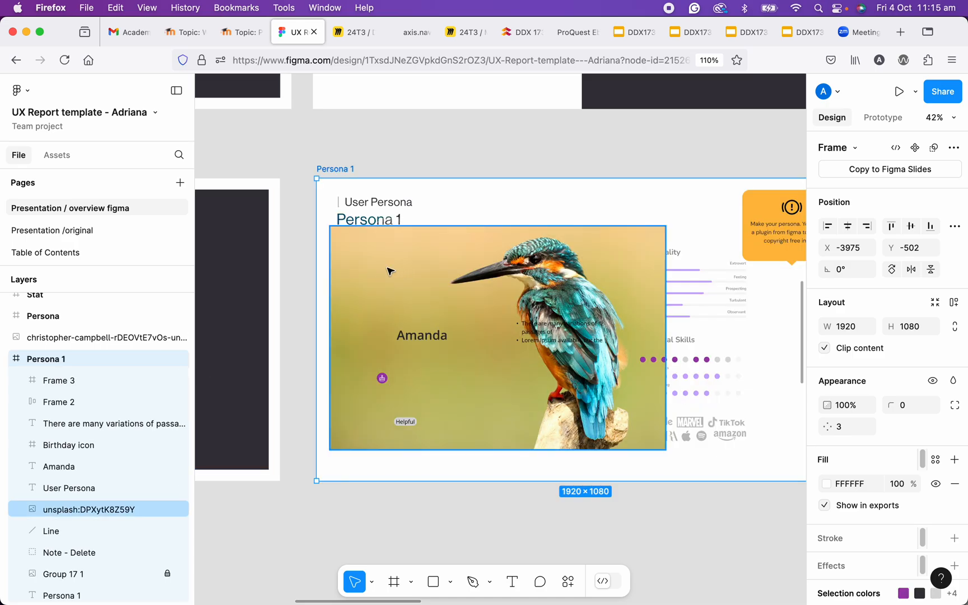
left_click(381, 274)
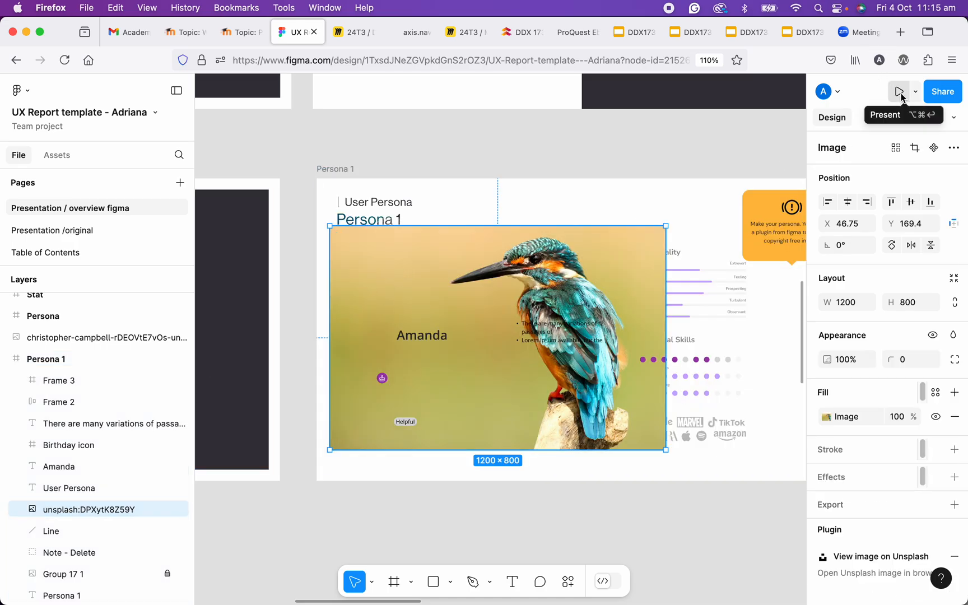
- Present the Persona 1 frame again to check the pasted photo in the prototype, and close the preview
left_click(335, 169)
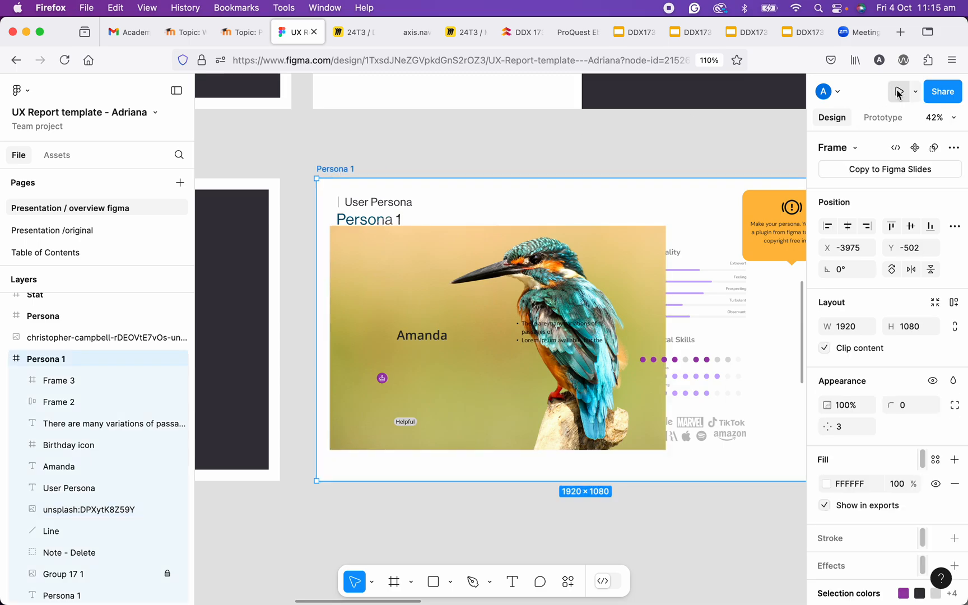
left_click(898, 91)
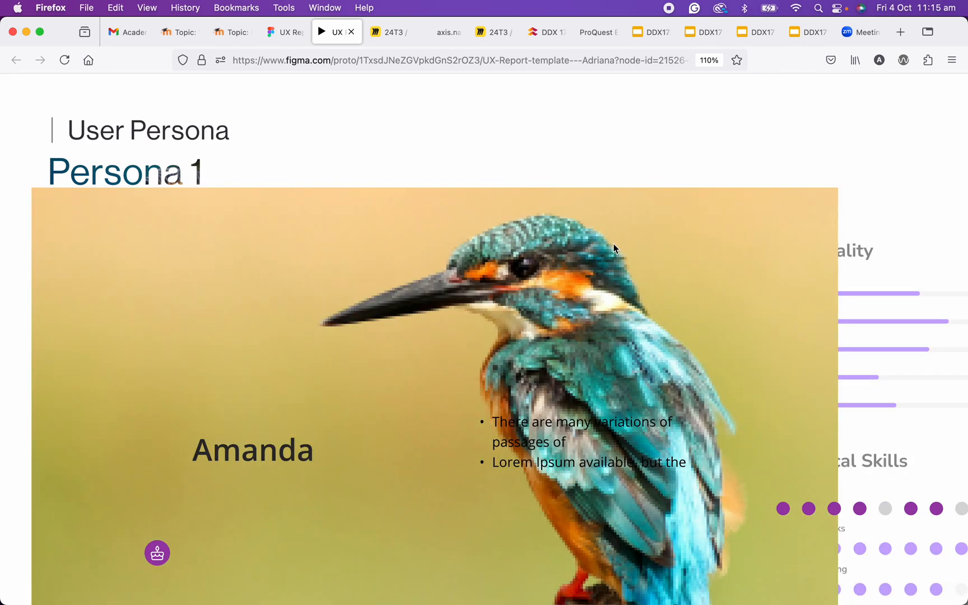
left_click(351, 32)
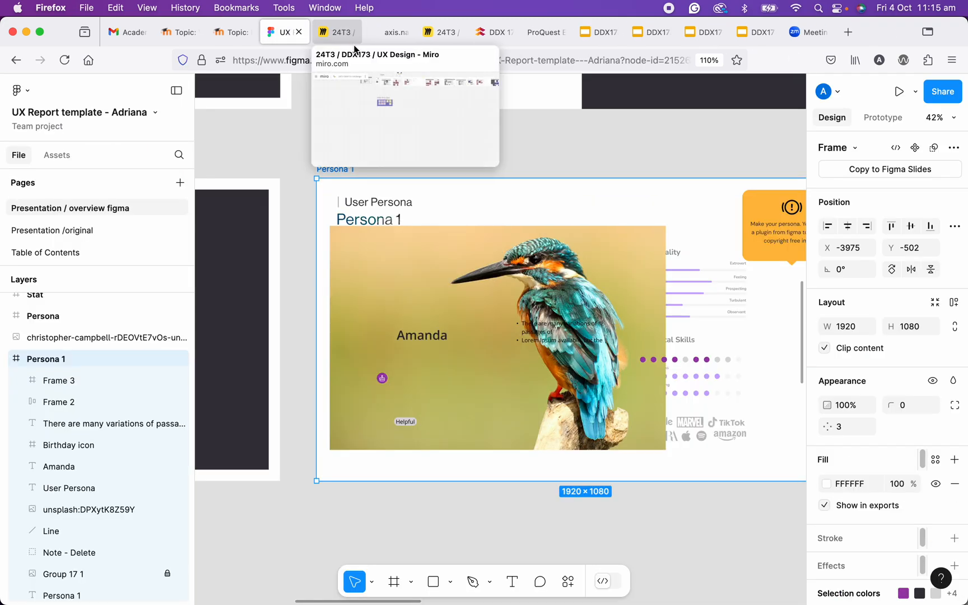
- Delete the kingfisher photo from the Persona 1 frame and draw a rectangle about 526 × 525 there, positioned at about X 364, Y 262
left_click(411, 246)
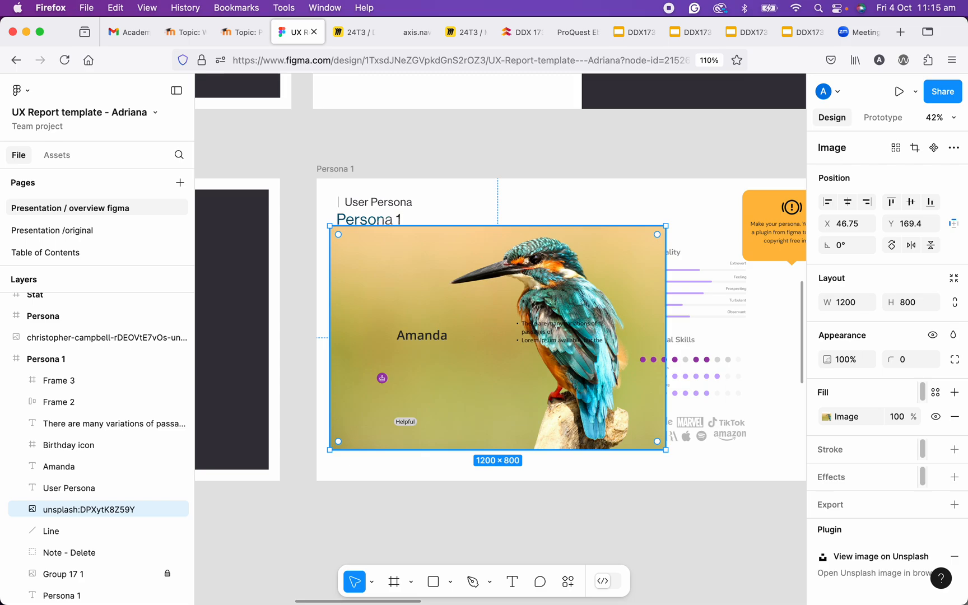
key("BackSpace")
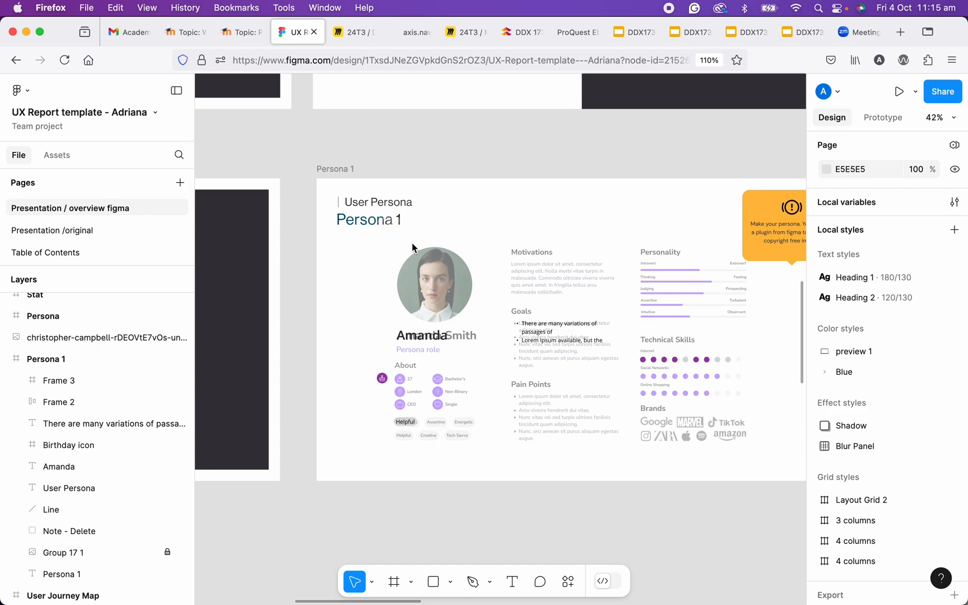
left_click(88, 367)
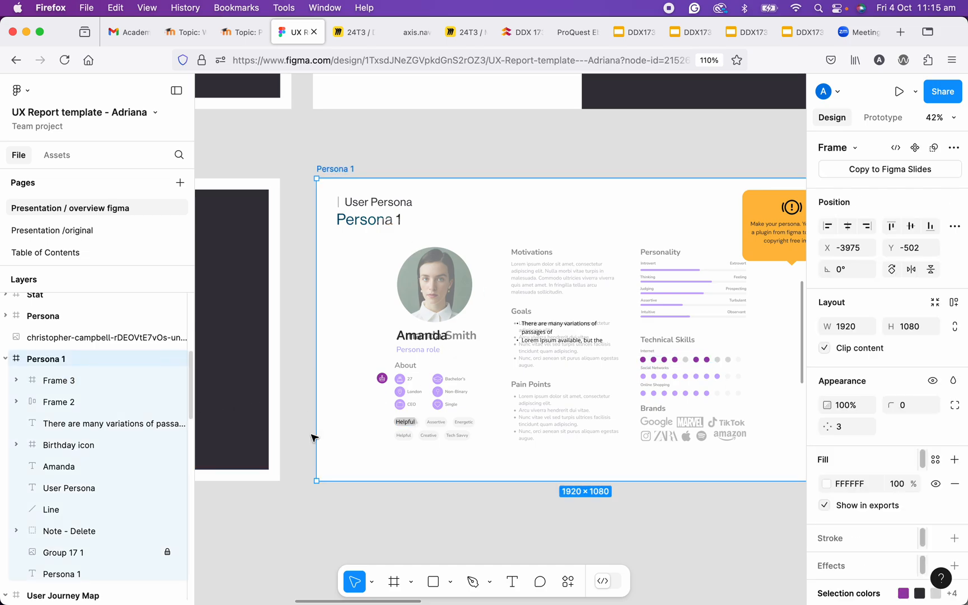
left_click(433, 585)
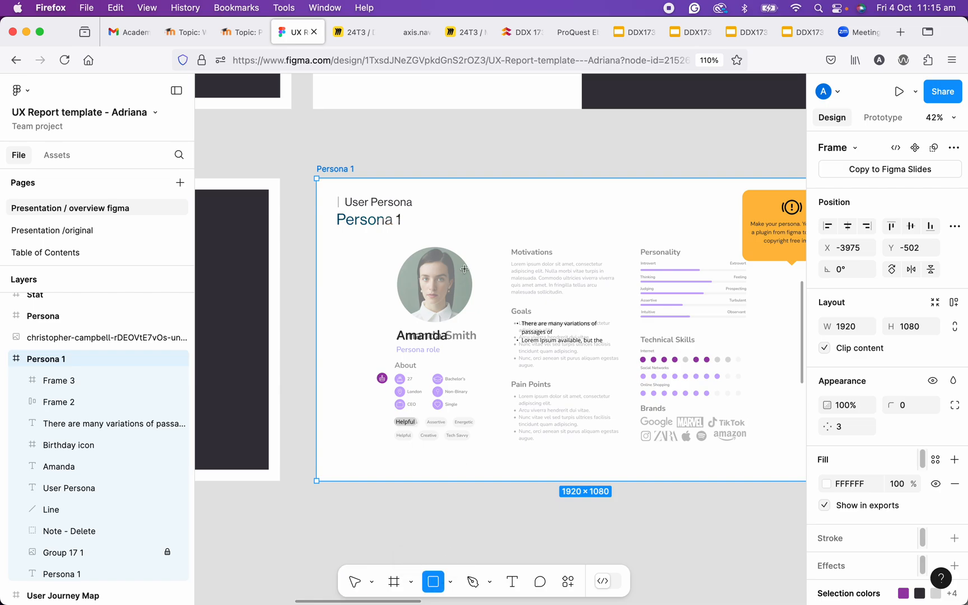
mouse_move(446, 231)
left_mouse_down()
mouse_move(565, 337)
mouse_move(578, 375)
mouse_move(594, 378)
left_mouse_up()
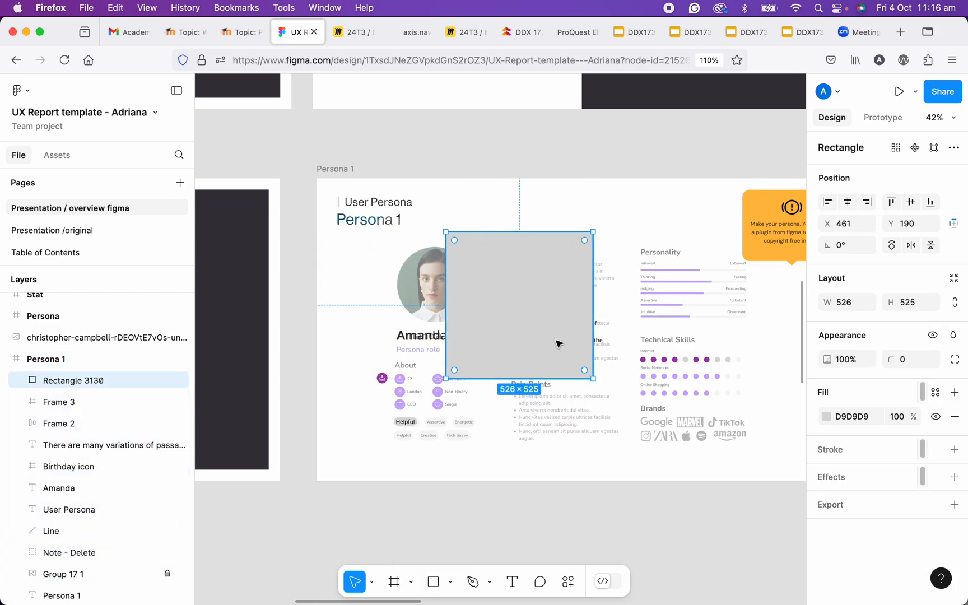
left_click_drag(486, 320, 537, 354)
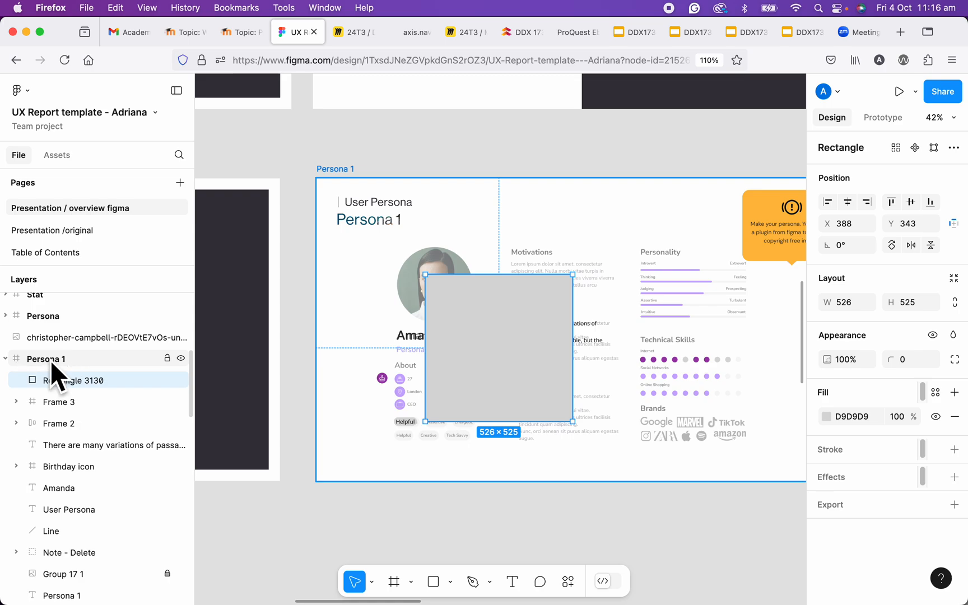
left_click_drag(486, 298, 479, 275)
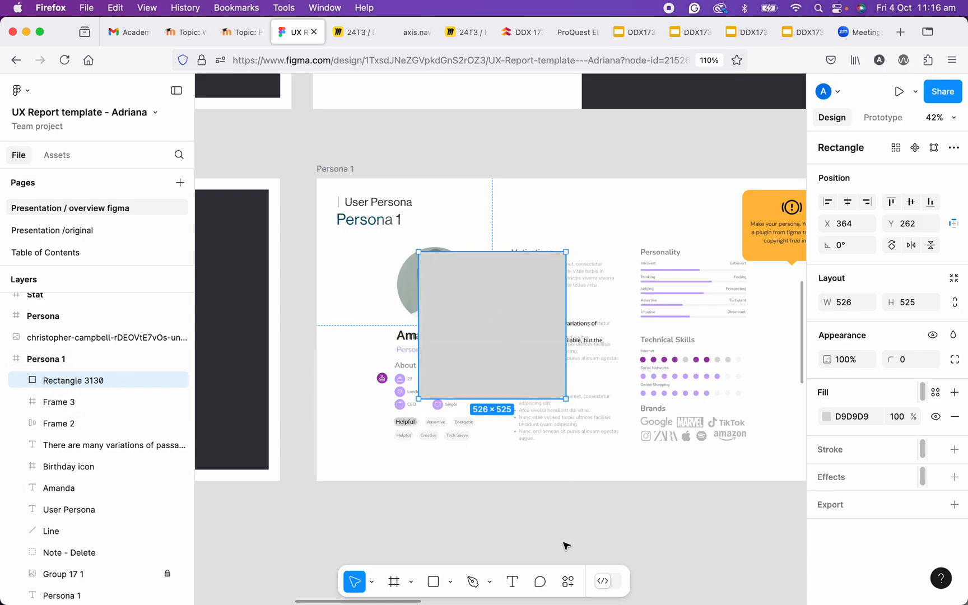
- Fill the new rectangle with the kingfisher photo from Unsplash's animal category and close the plugin
left_click(566, 583)
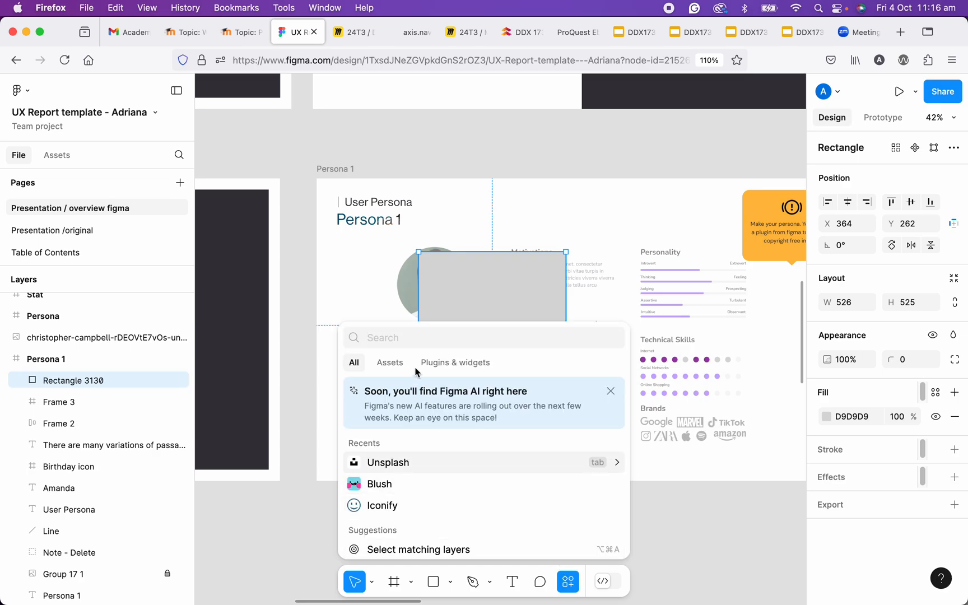
left_click(440, 364)
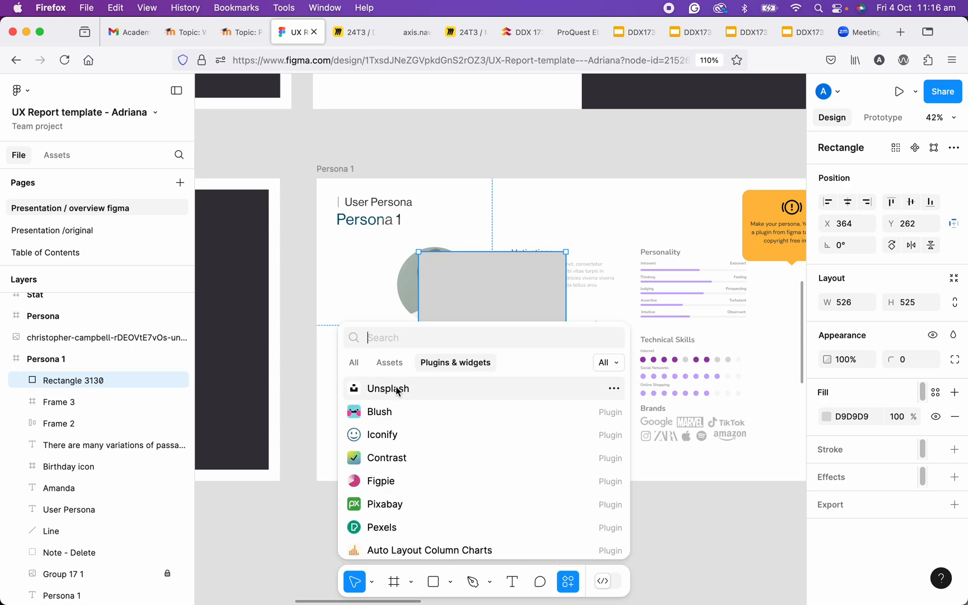
left_click(395, 389)
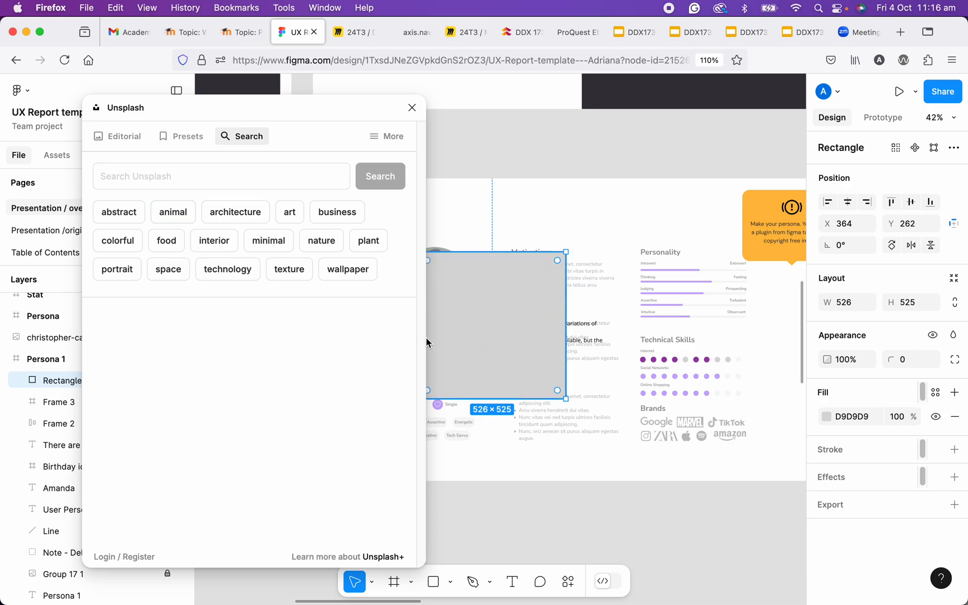
left_click(173, 212)
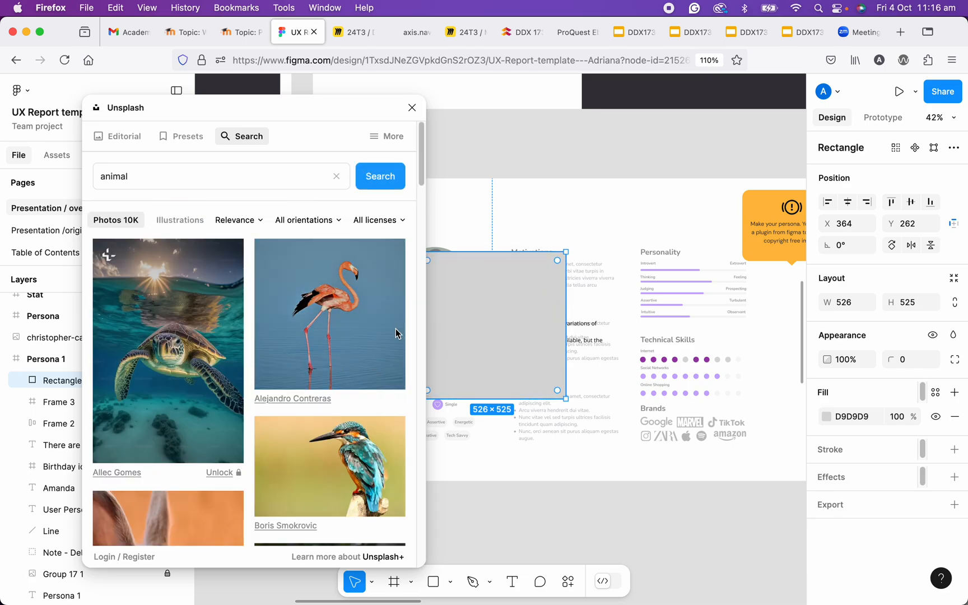
left_click(349, 461)
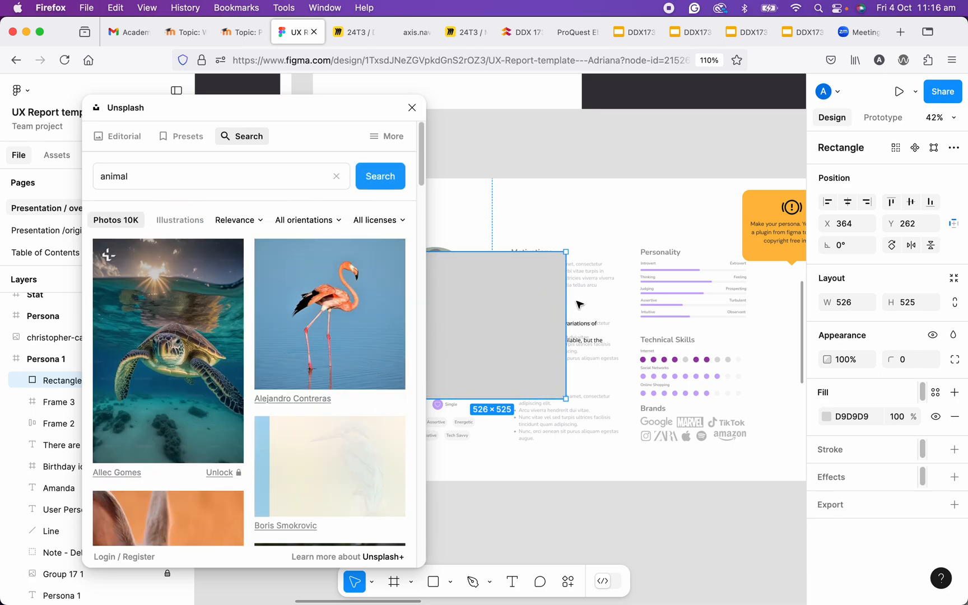
left_click(411, 107)
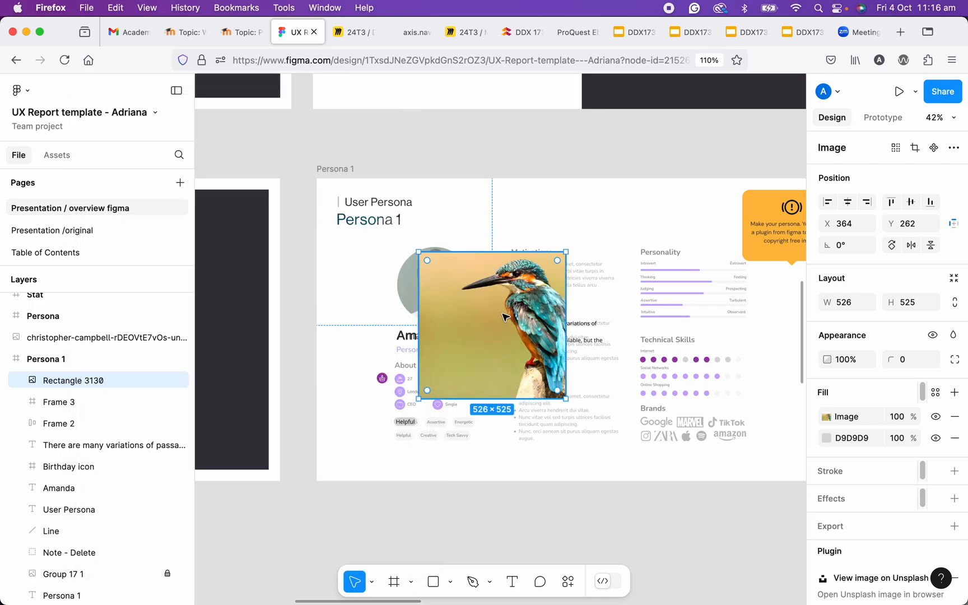
- Widen the kingfisher photo rectangle to about 670 × 525 and move it to about X 199, Y 245 in Persona 1
left_click_drag(504, 314, 530, 322)
left_click_drag(596, 338, 639, 337)
left_click_drag(560, 340, 486, 326)
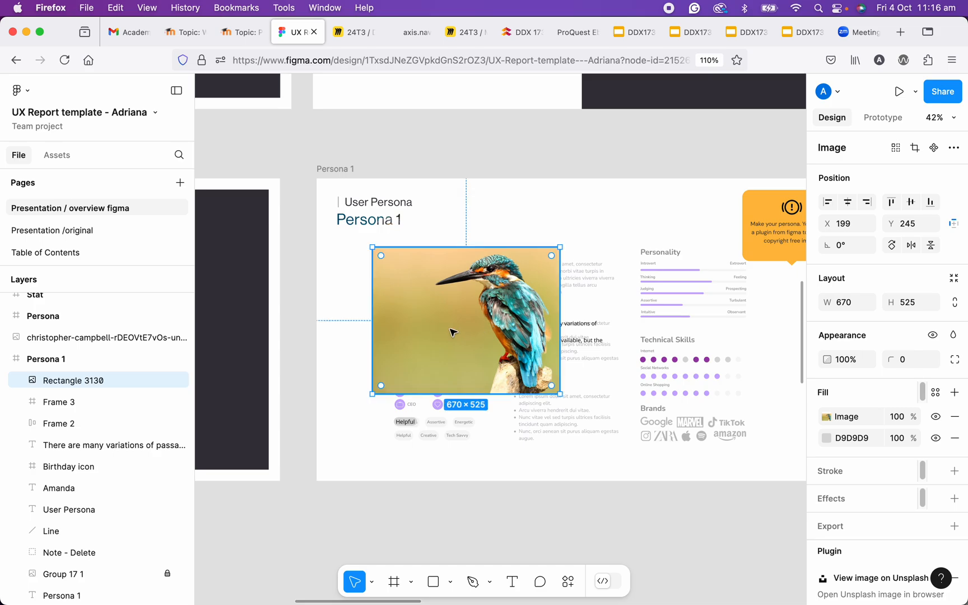
scroll(451, 327, "down", 3)
scroll(451, 327, "up", 3)
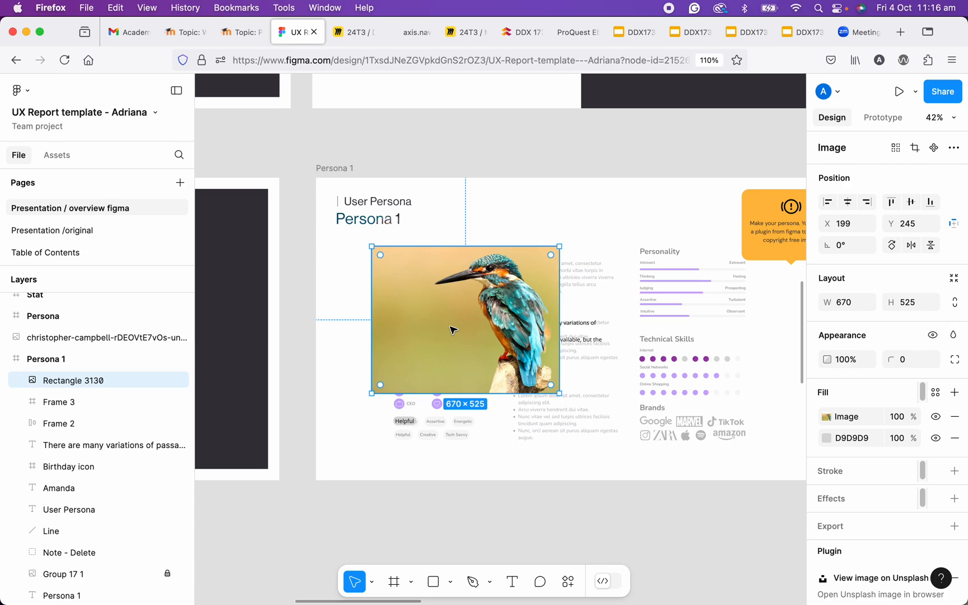
- Delete the kingfisher photo rectangle from the Persona 1 frame and browse the list of available plugins and widgets
key("Delete")
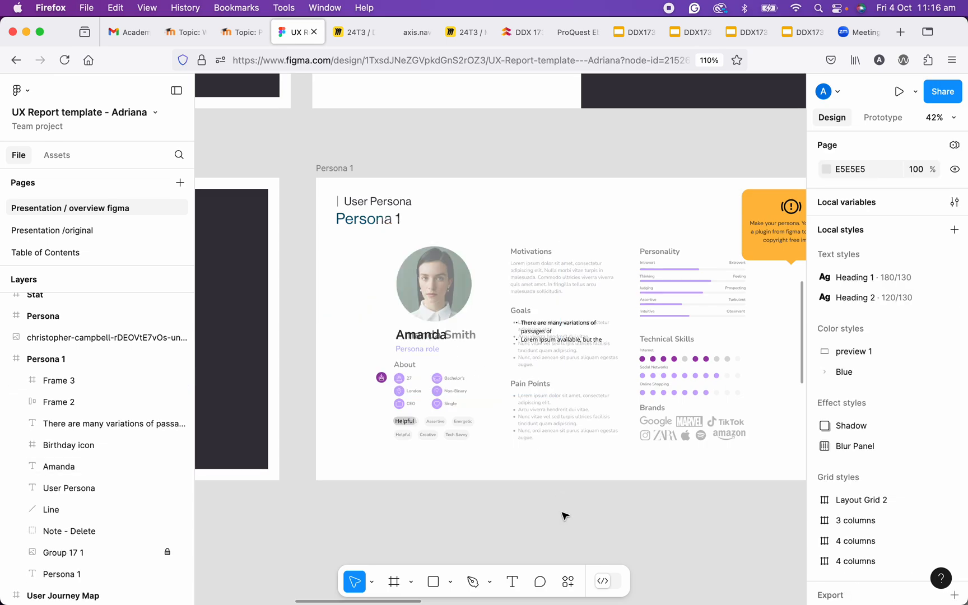
left_click(568, 581)
left_click(478, 366)
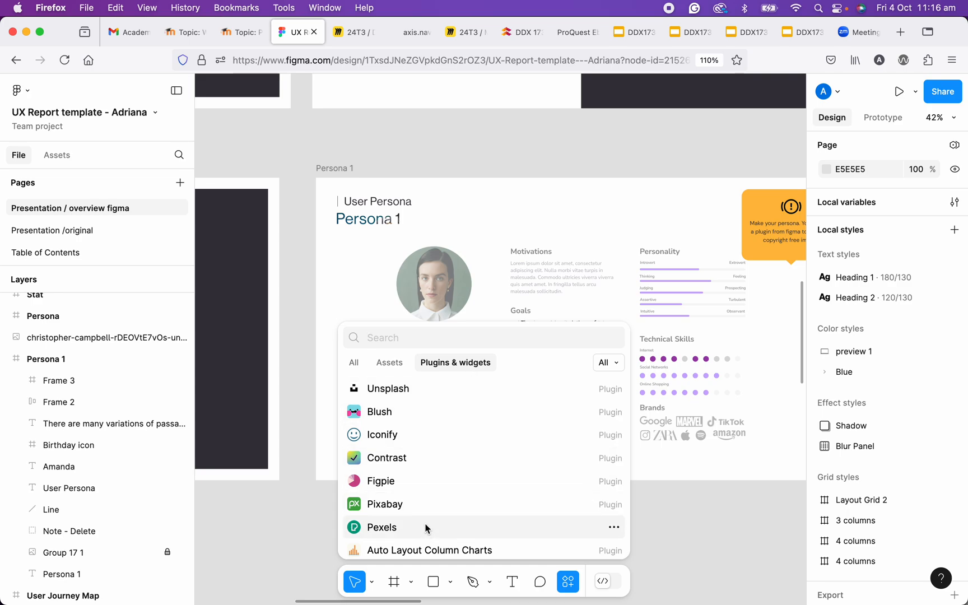
scroll(428, 494, "down", 2)
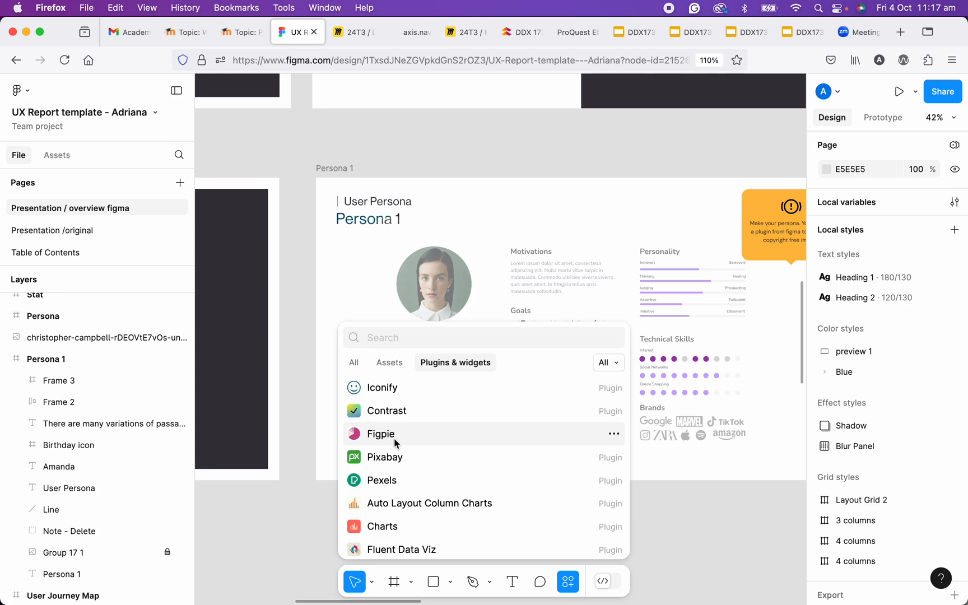
- Select the Persona 1 frame and look over the surrounding survey, key findings and journey map frames
left_click(344, 169)
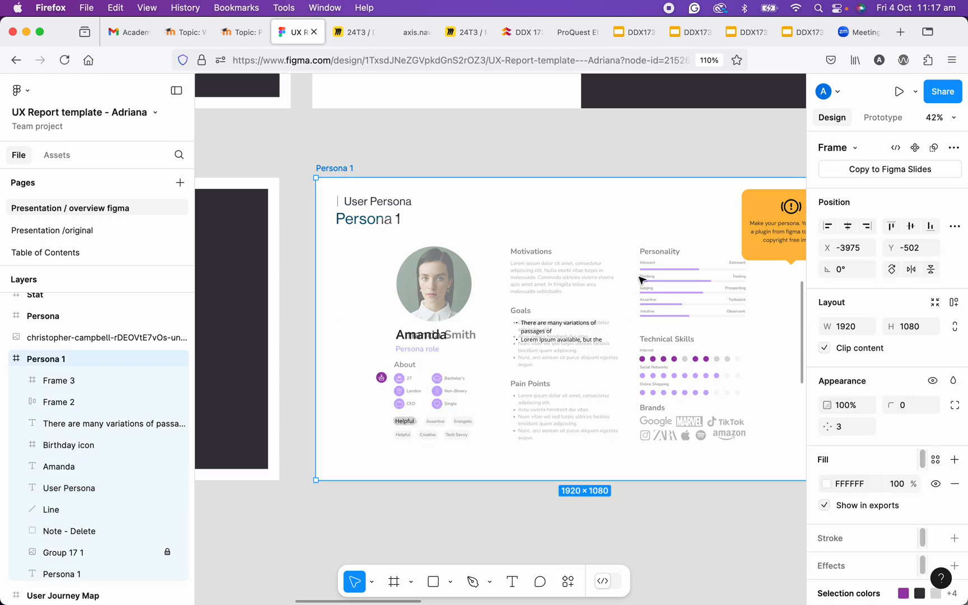
scroll(638, 277, "down", 5)
scroll(690, 173, "up", 10)
scroll(690, 173, "right", 10)
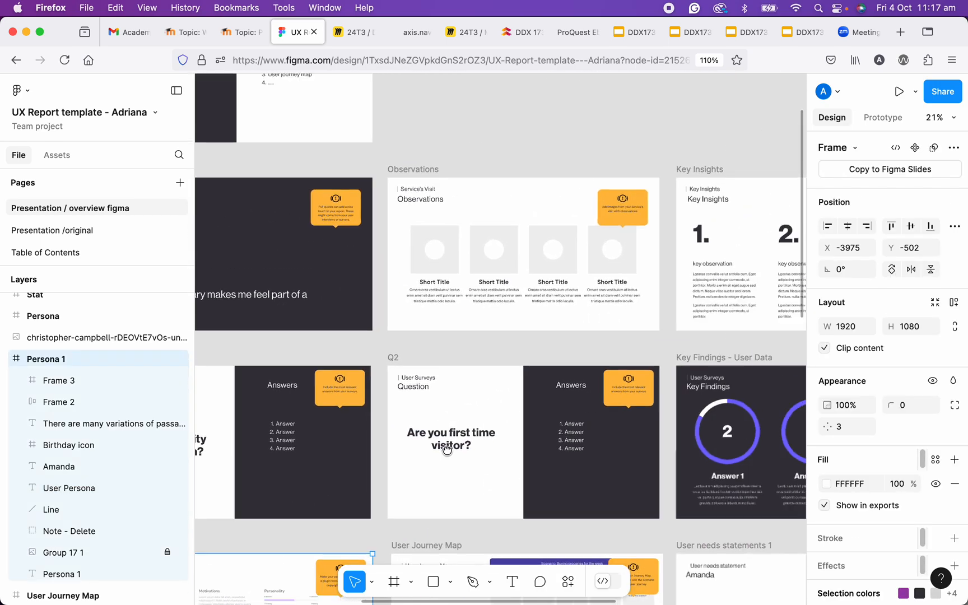
scroll(521, 418, "down", 5)
scroll(521, 418, "right", 2)
scroll(353, 429, "left", 5)
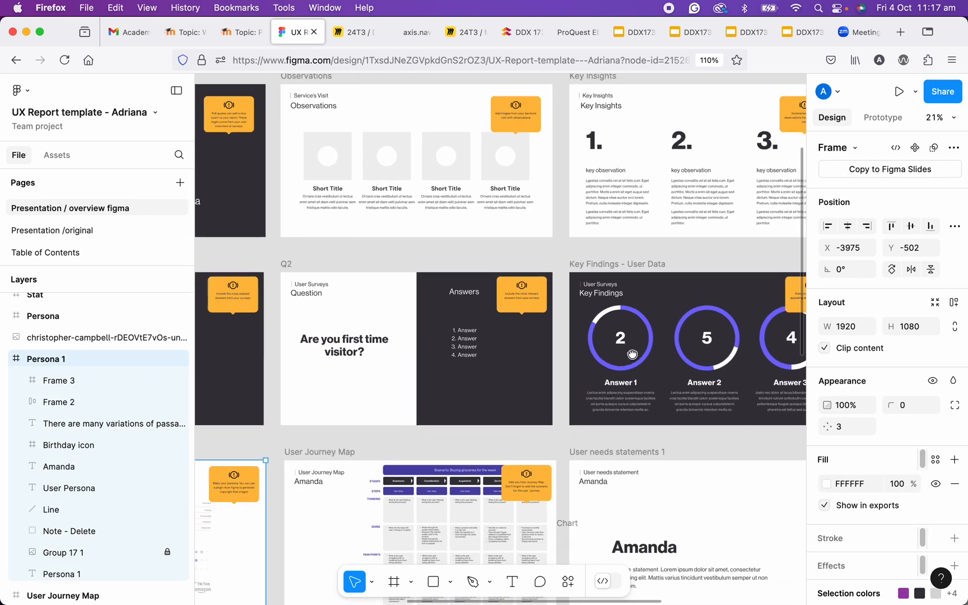
scroll(353, 428, "left", 3)
scroll(469, 208, "right", 10)
scroll(470, 208, "up", 3)
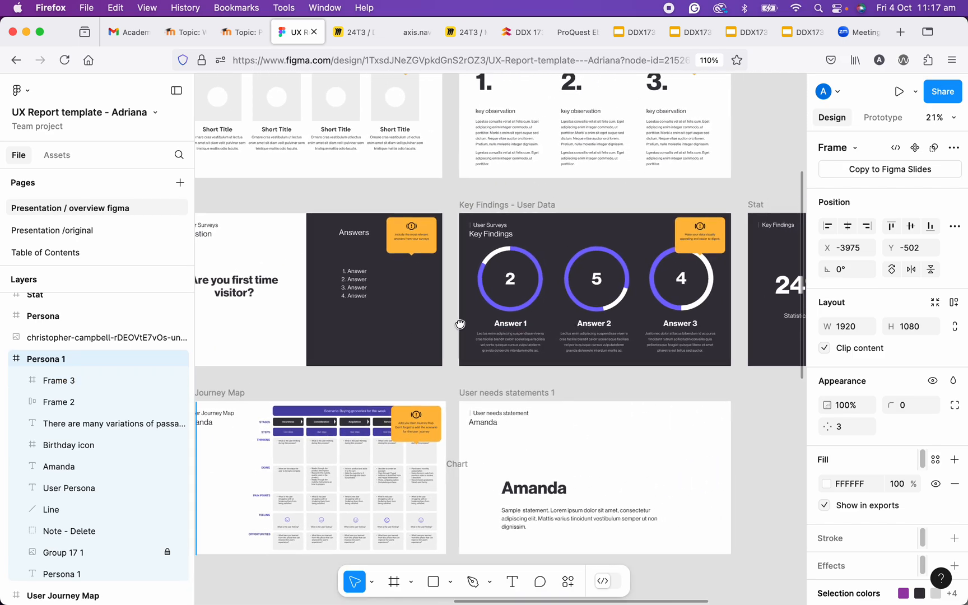
scroll(267, 389, "left", 10)
scroll(268, 389, "down", 3)
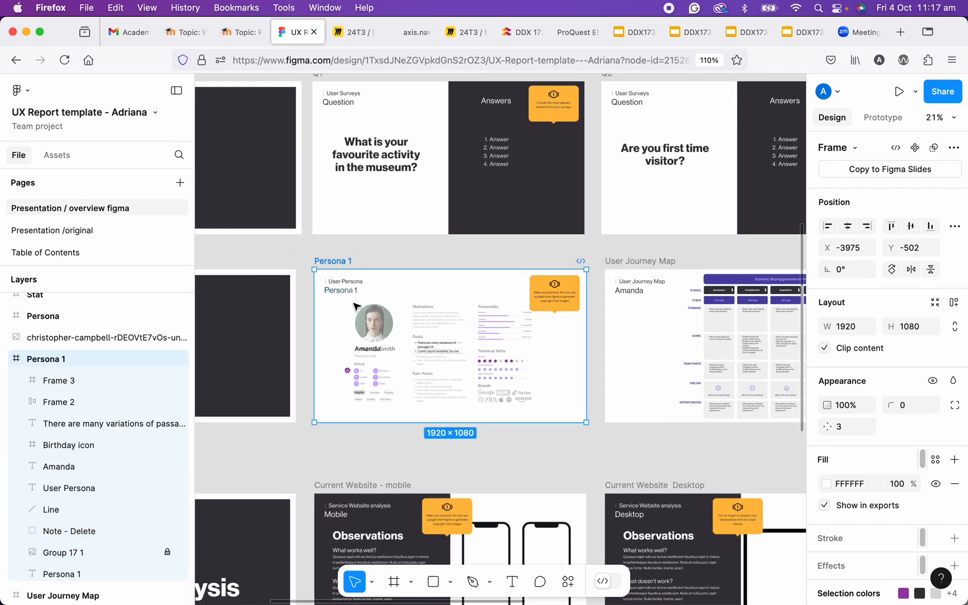
- Launch the Figpie plugin with the Persona 1 frame selected
left_click(562, 584)
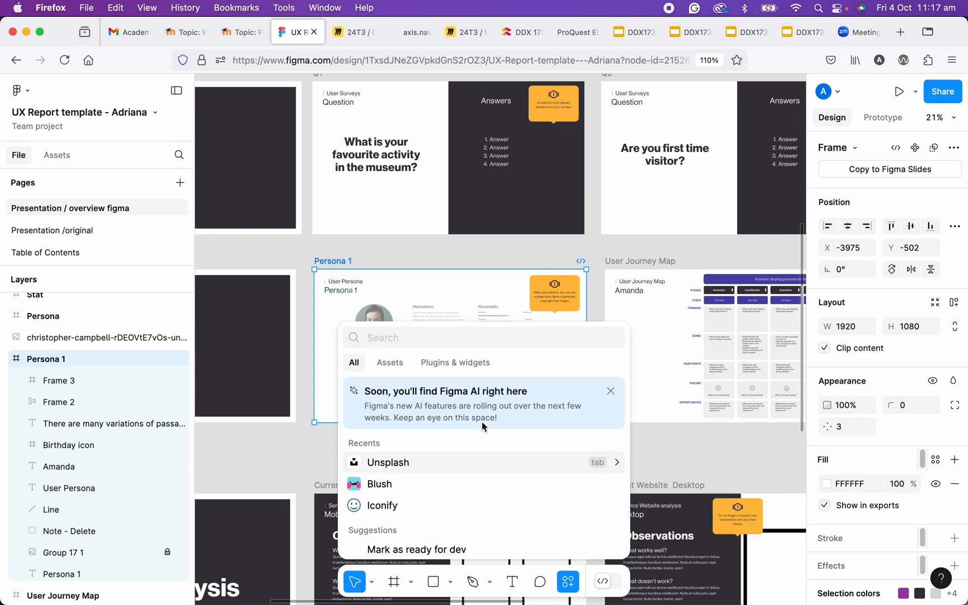
left_click(474, 363)
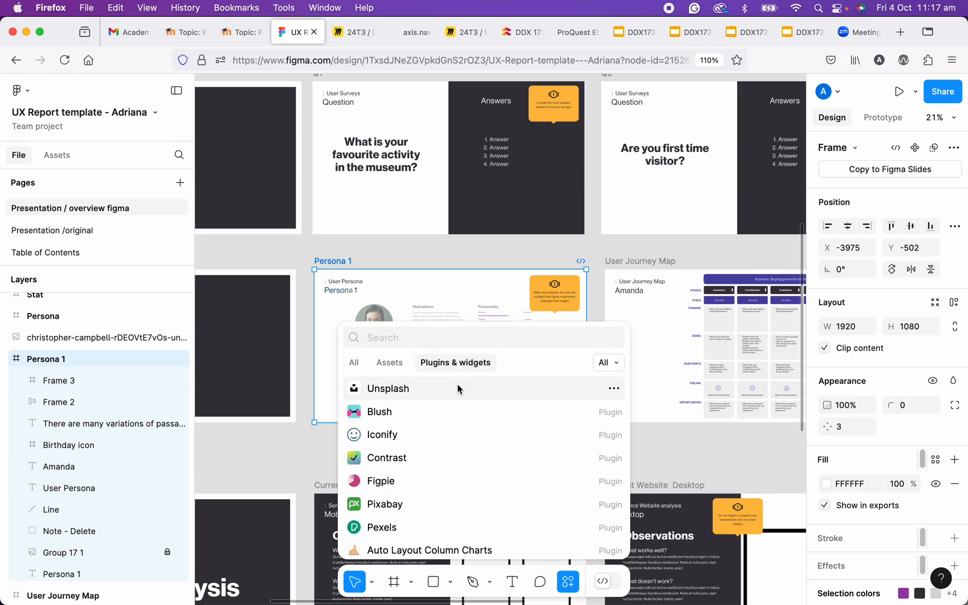
left_click(441, 483)
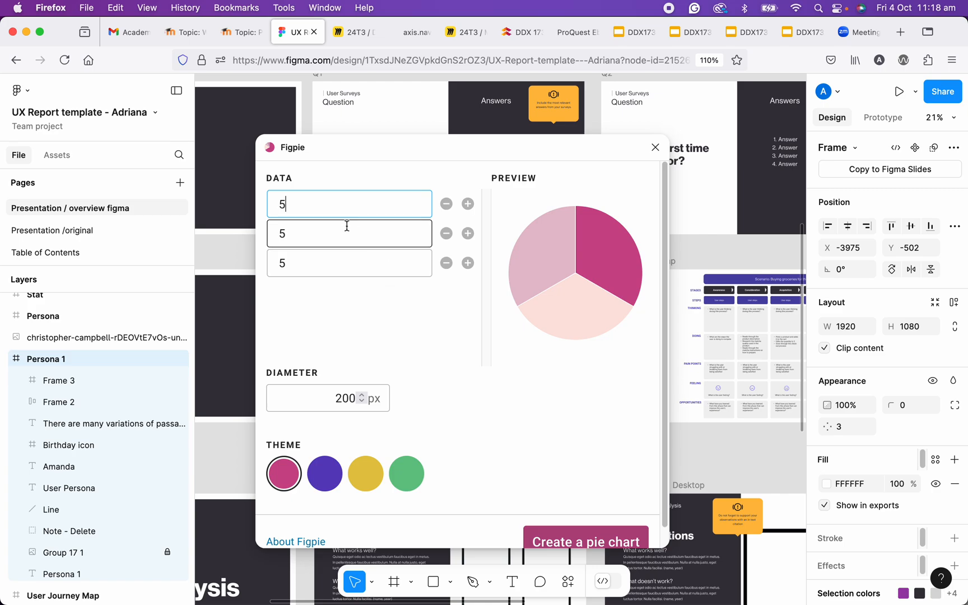
- Set the first two pie chart data values to 4 and 9, and add a fourth value of 1
left_click_drag(296, 203, 270, 203)
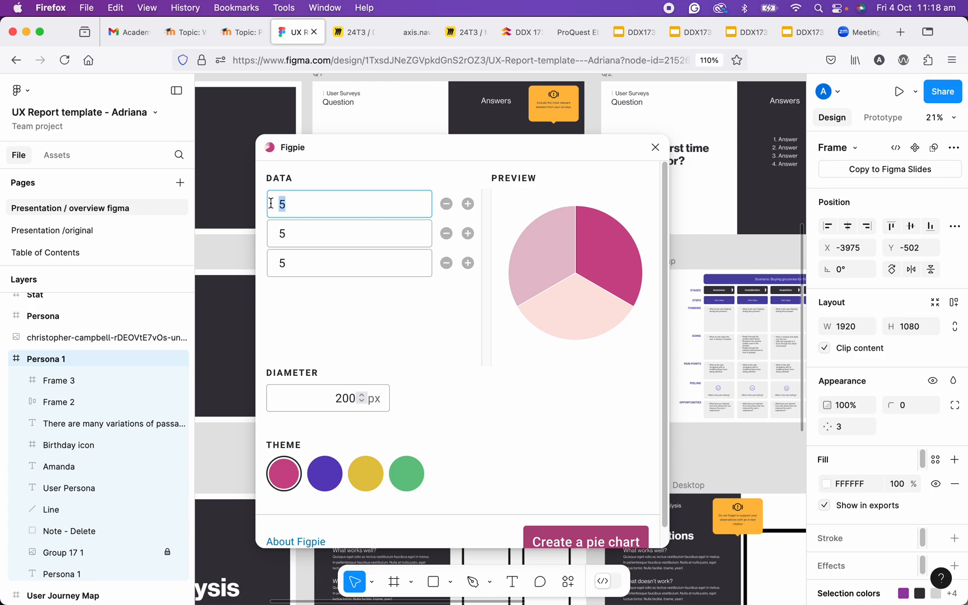
type("4")
left_click_drag(294, 239, 274, 229)
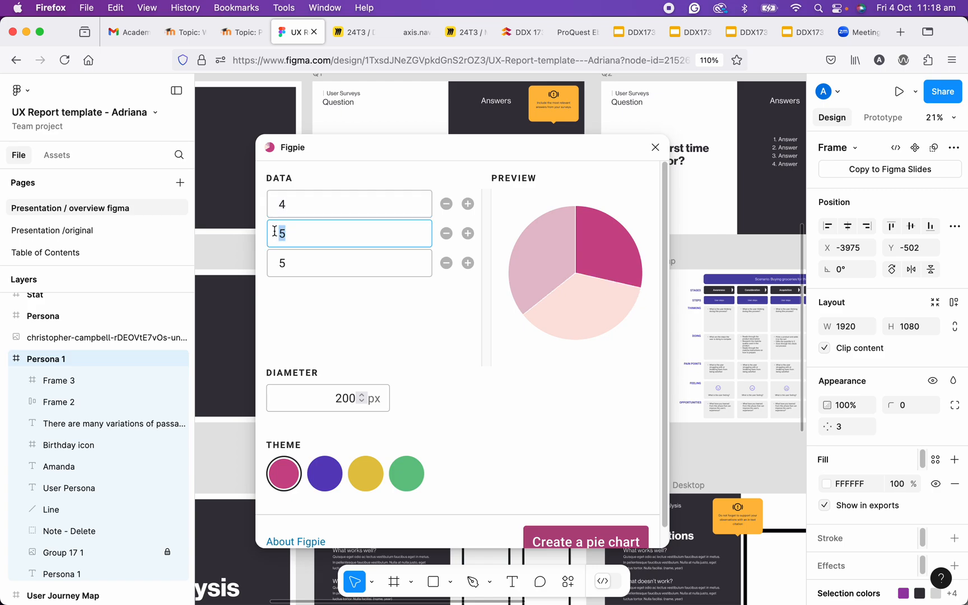
type("9")
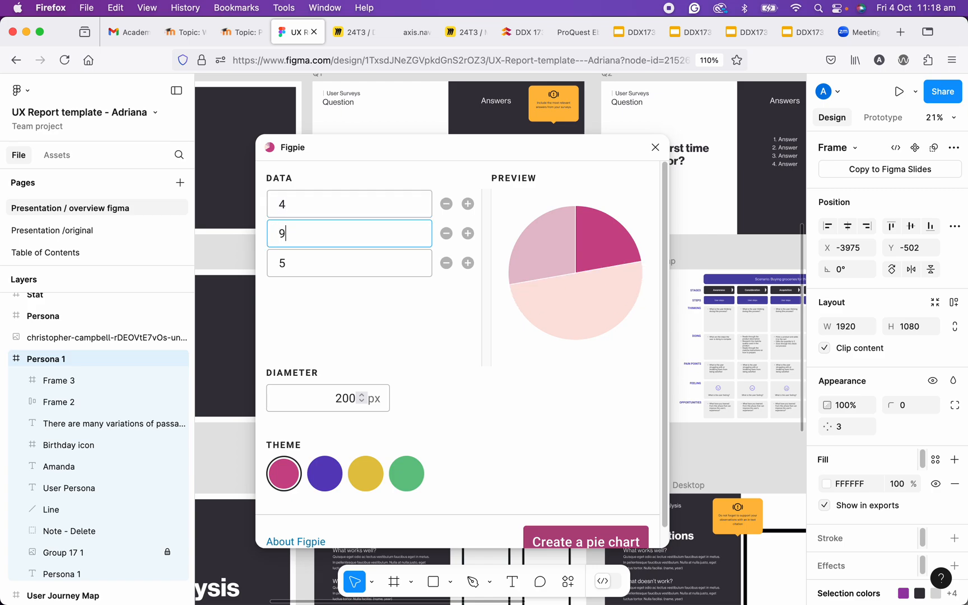
left_click(468, 263)
left_click(371, 288)
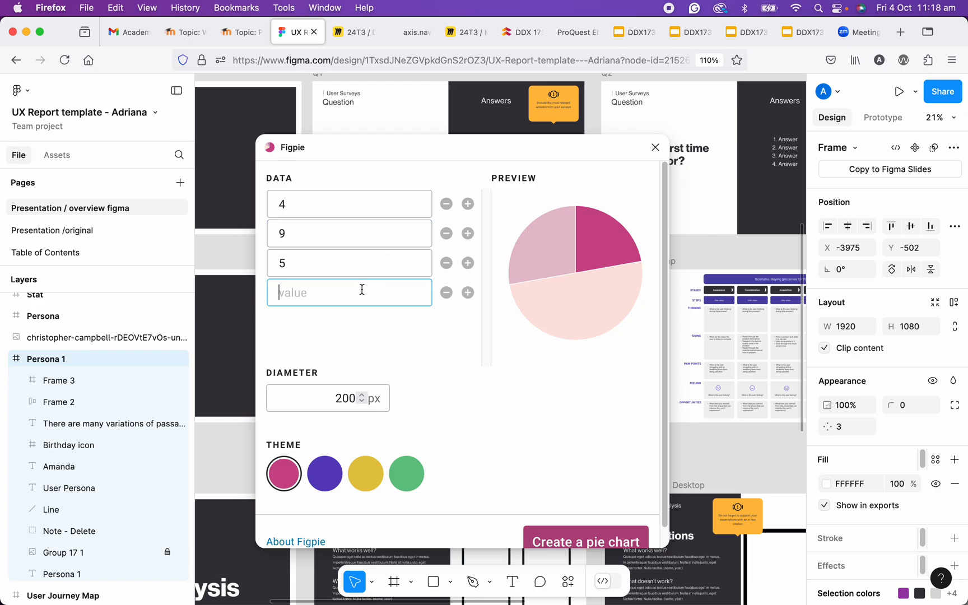
type("1")
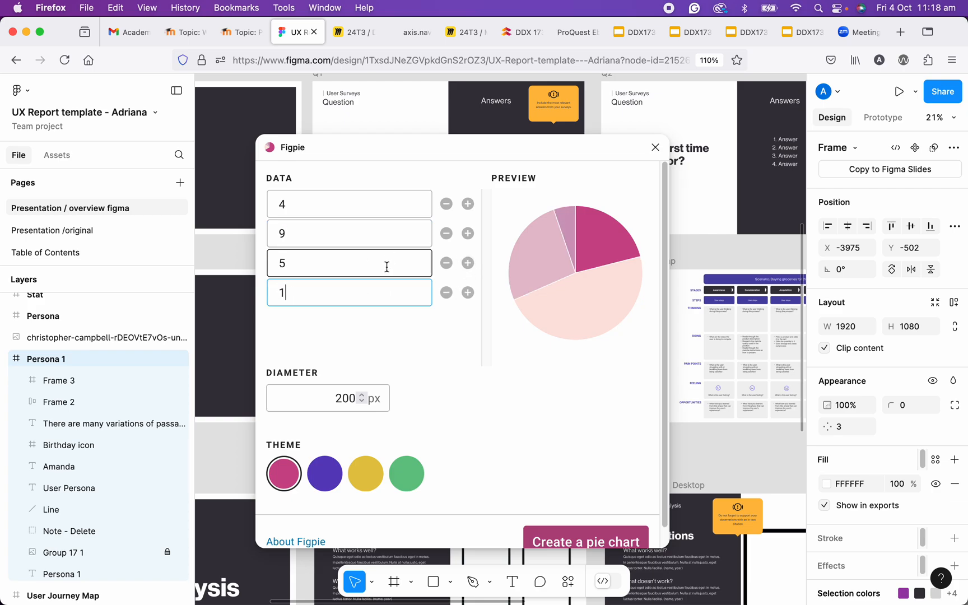
left_click(341, 273)
left_click(341, 298)
left_click(325, 259)
left_click(313, 224)
left_click(310, 208)
left_click(320, 288)
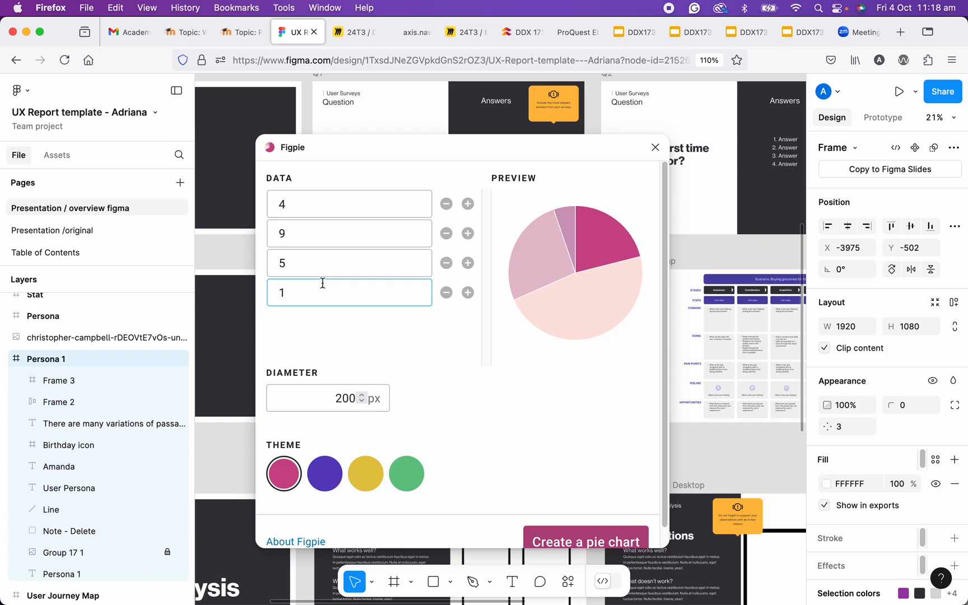
- Set the pie chart's diameter to 400 px and try the yellow and green themes before choosing the purple one
left_click_drag(340, 401, 331, 400)
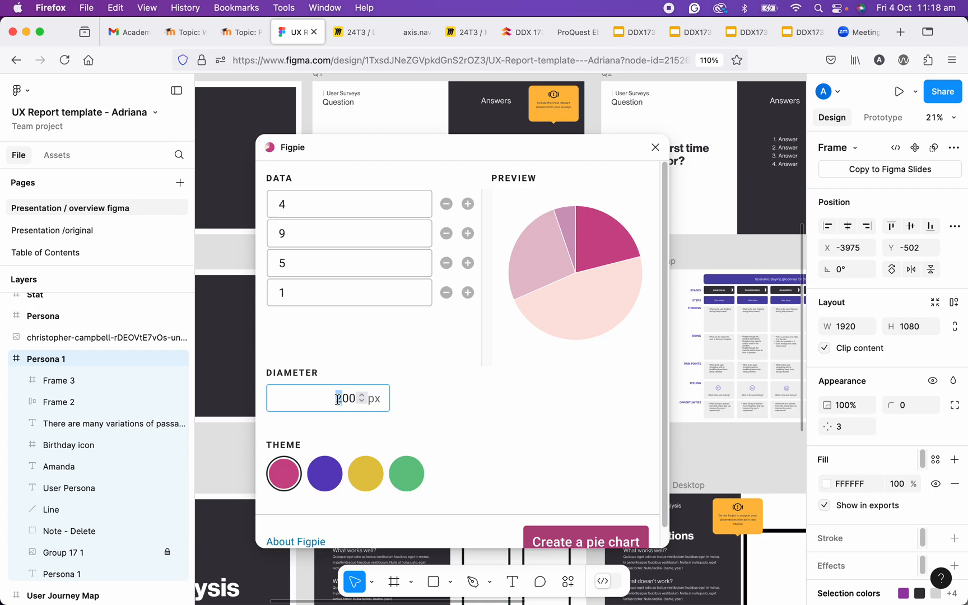
type("4")
left_click(330, 480)
left_click(366, 474)
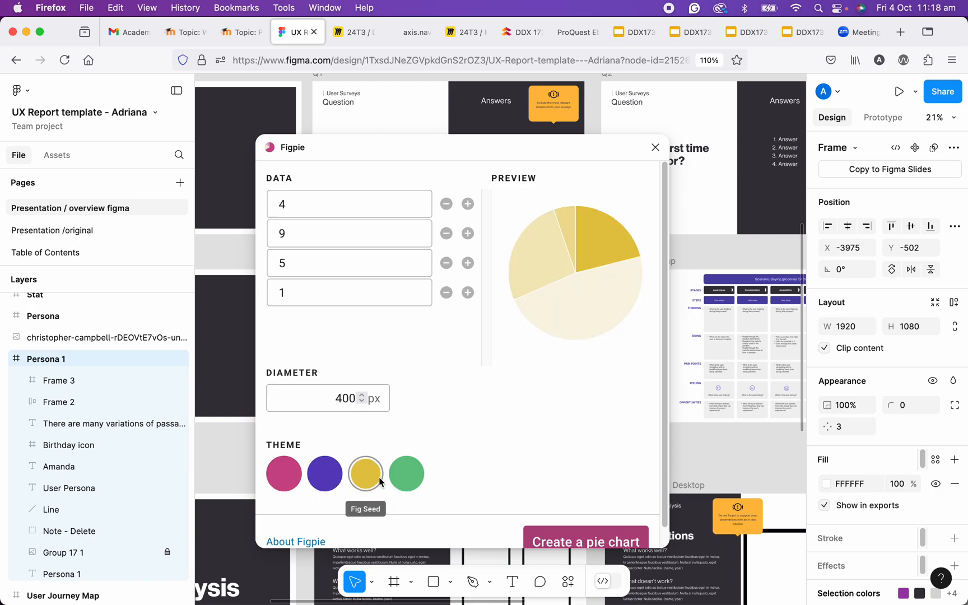
left_click(406, 473)
left_click(318, 481)
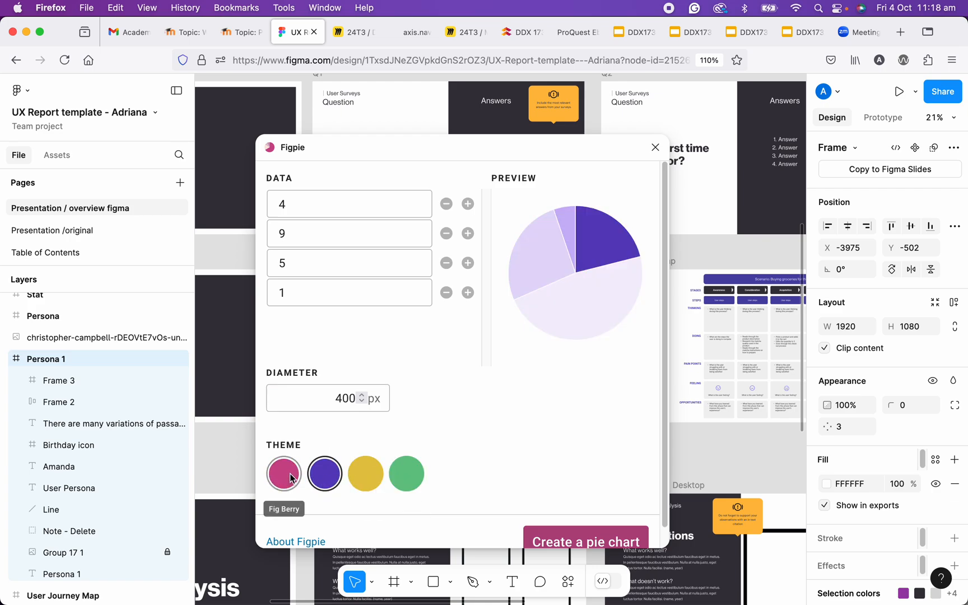
- Compare the pink theme with the purple one, keep purple, and create the pie chart
scroll(336, 448, "down", 1)
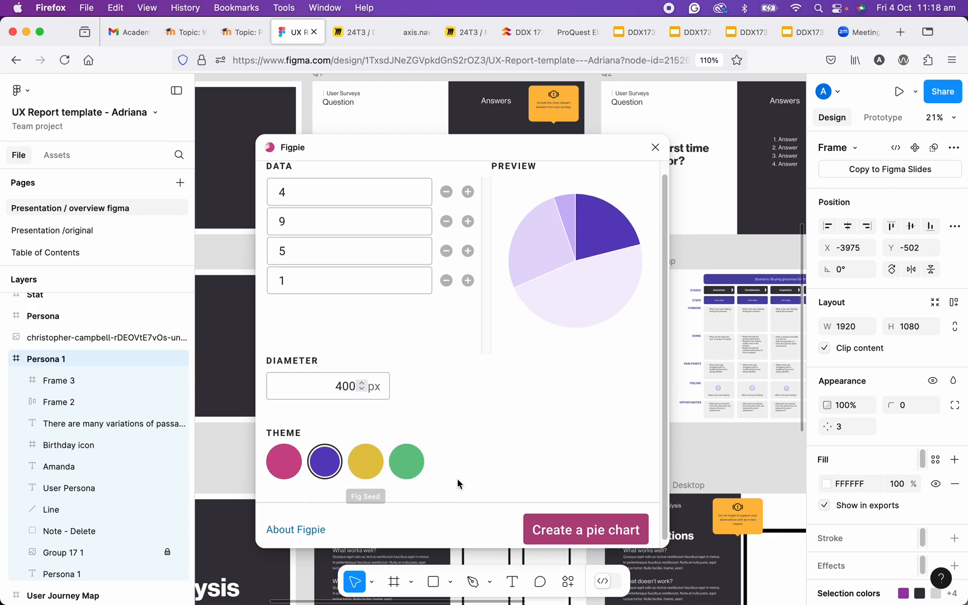
scroll(447, 439, "down", 1)
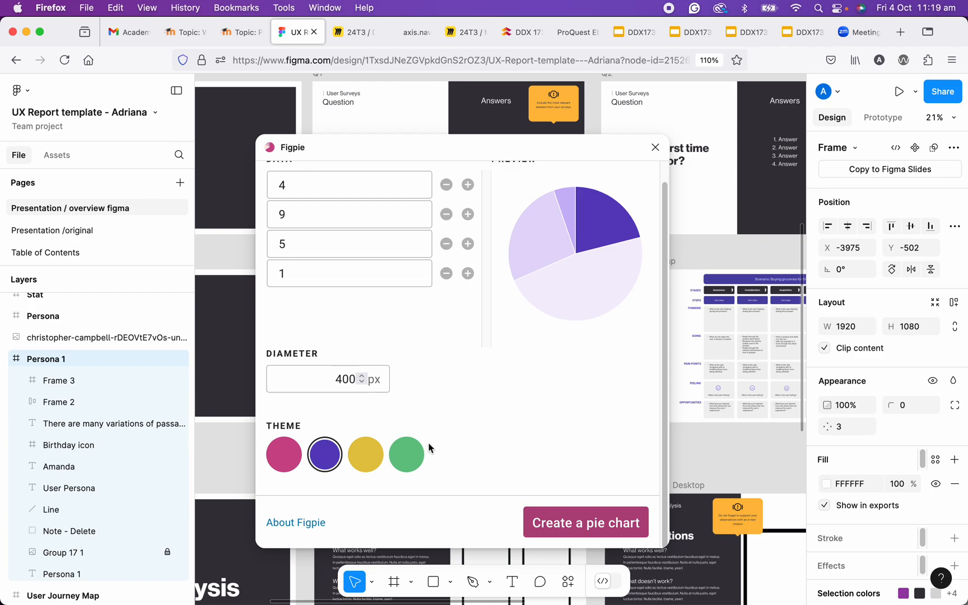
left_click(284, 454)
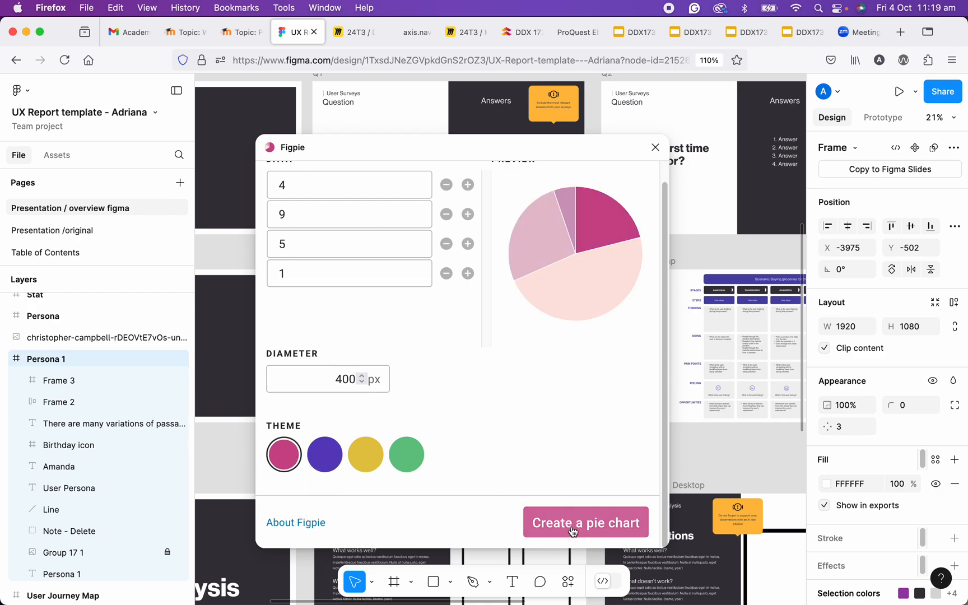
left_click(324, 455)
left_click(583, 523)
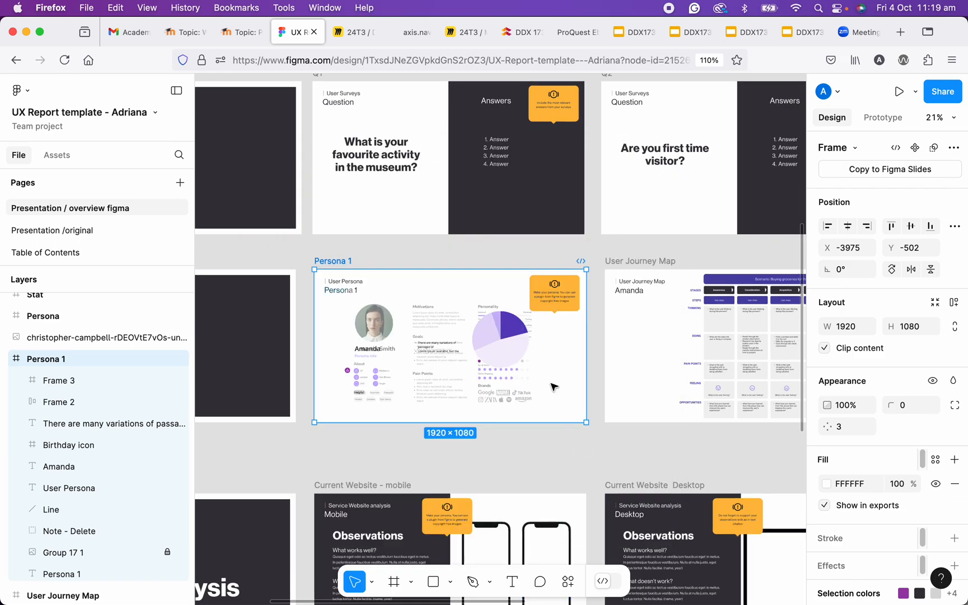
- Move the pie chart over the Goals and Pain Points area of Persona 1, to about X -3095, Y -80
scroll(495, 338, "up", 5)
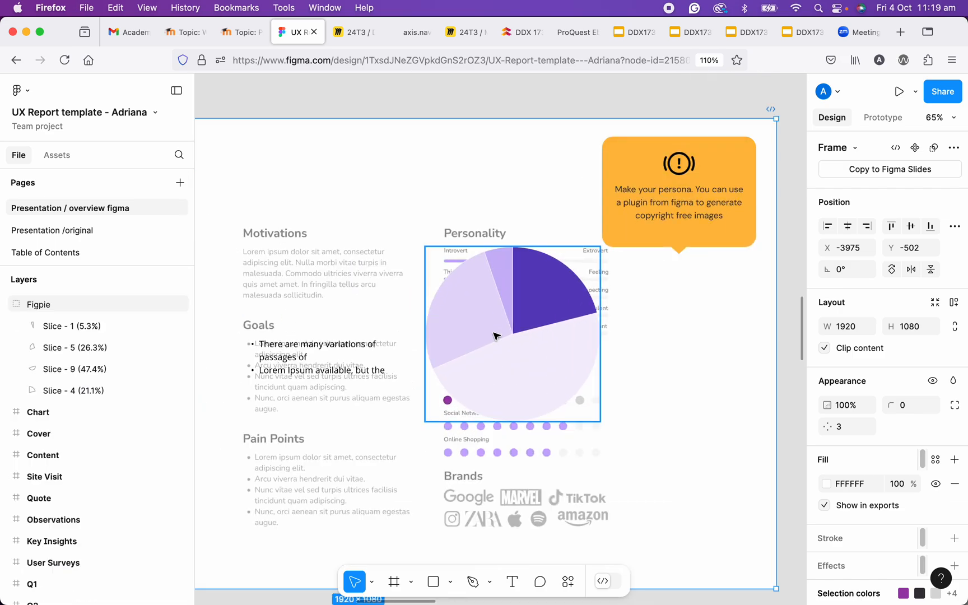
left_click(495, 336)
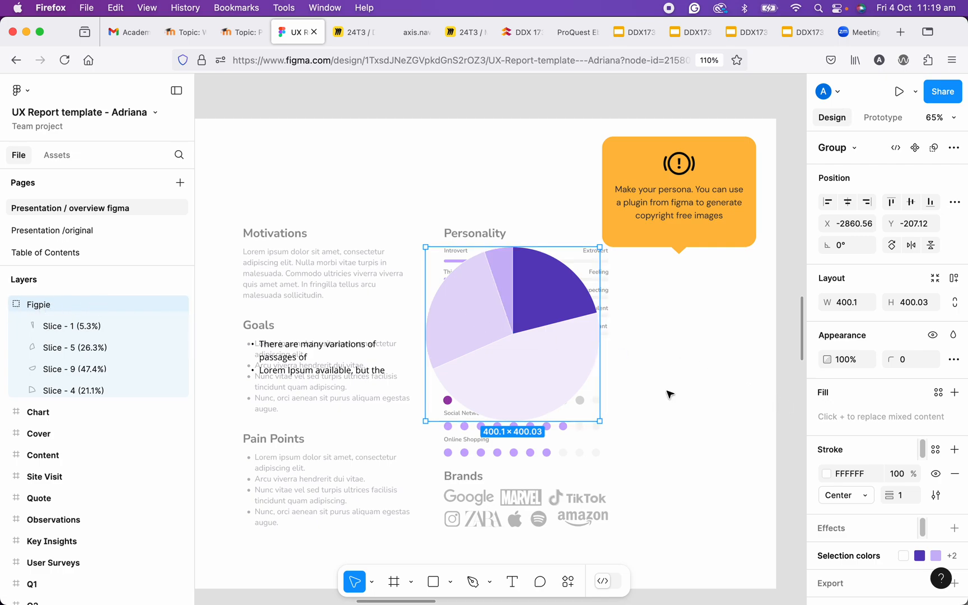
left_click_drag(513, 373, 443, 421)
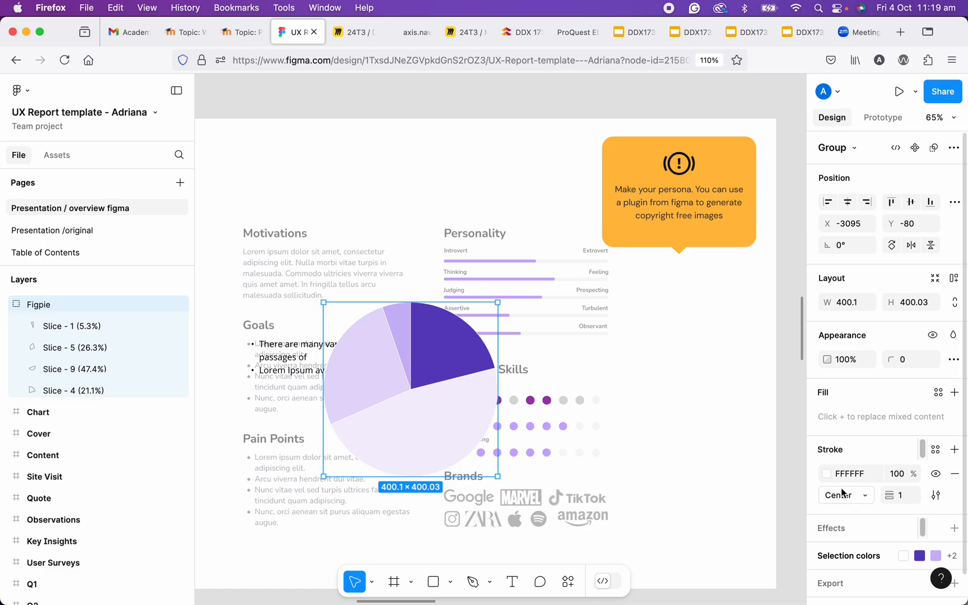
- Recolour the pie chart's 26.3% slice with the orange from the page colours, and select the dark purple slice
scroll(424, 407, "up", 3)
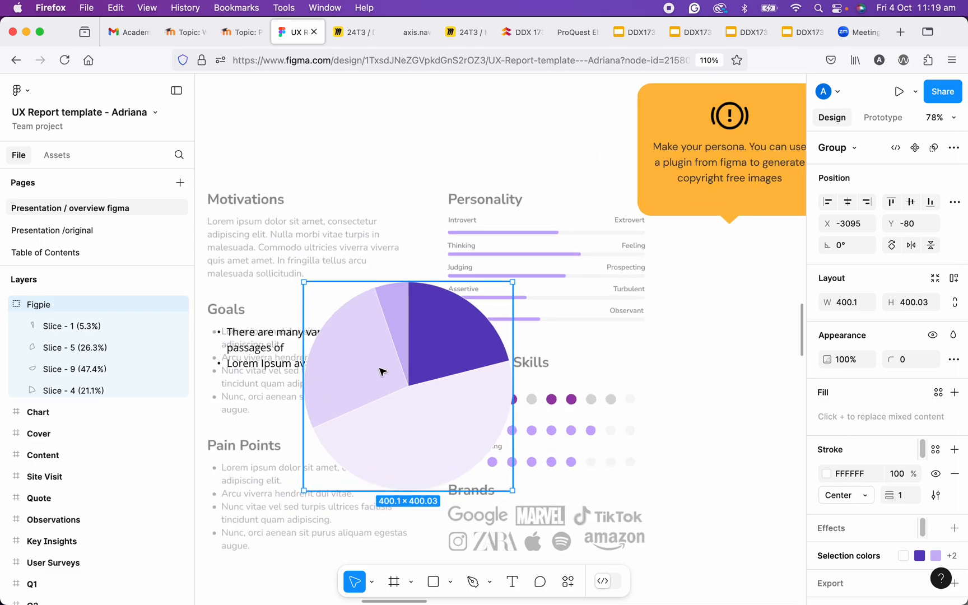
scroll(380, 369, "up", 3)
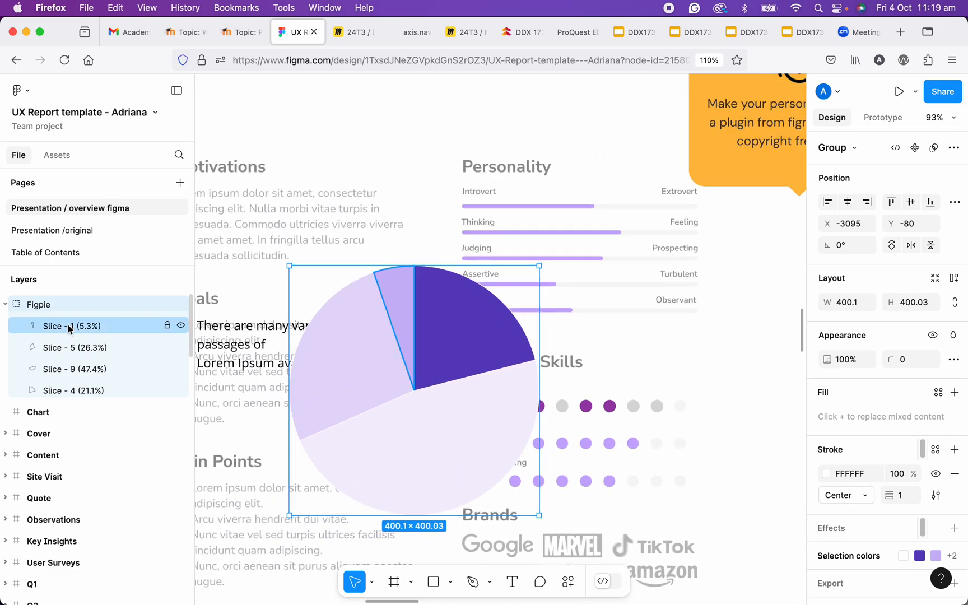
double_click(359, 359)
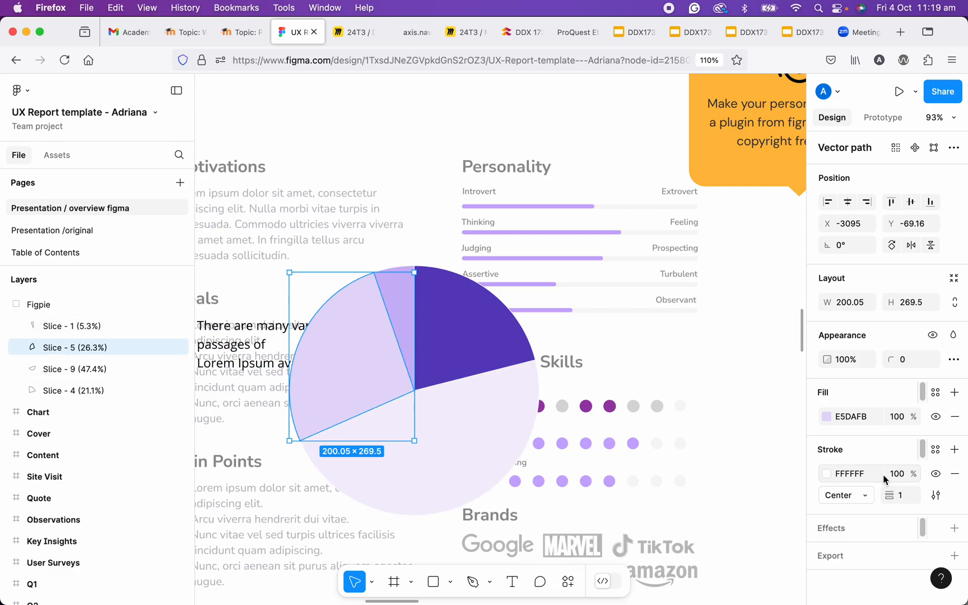
left_click(828, 417)
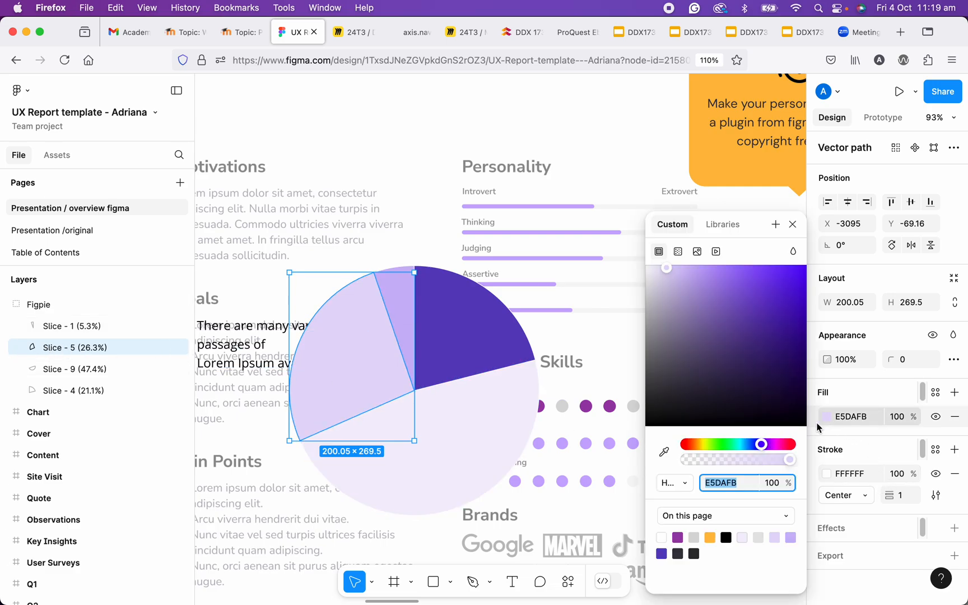
left_click(709, 537)
left_click(479, 366)
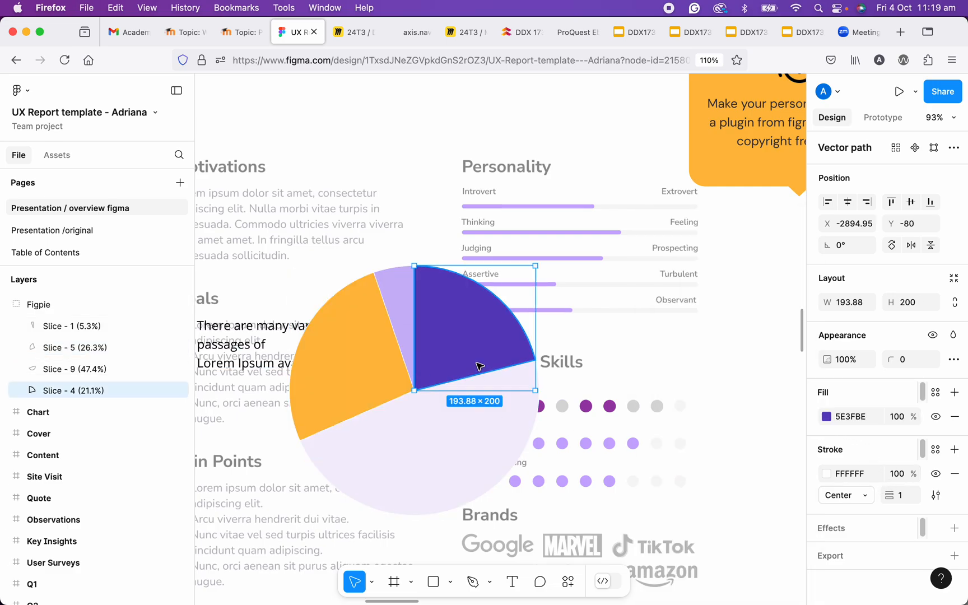
scroll(479, 367, "down", 5)
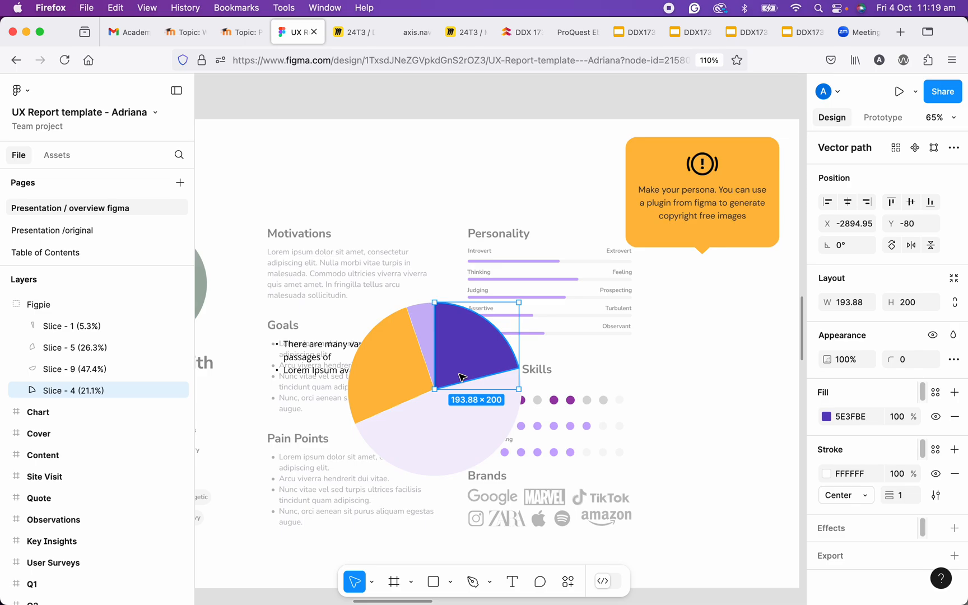
- Delete the whole Figpie pie chart from the Persona 1 frame
left_click(461, 252)
left_click(448, 339)
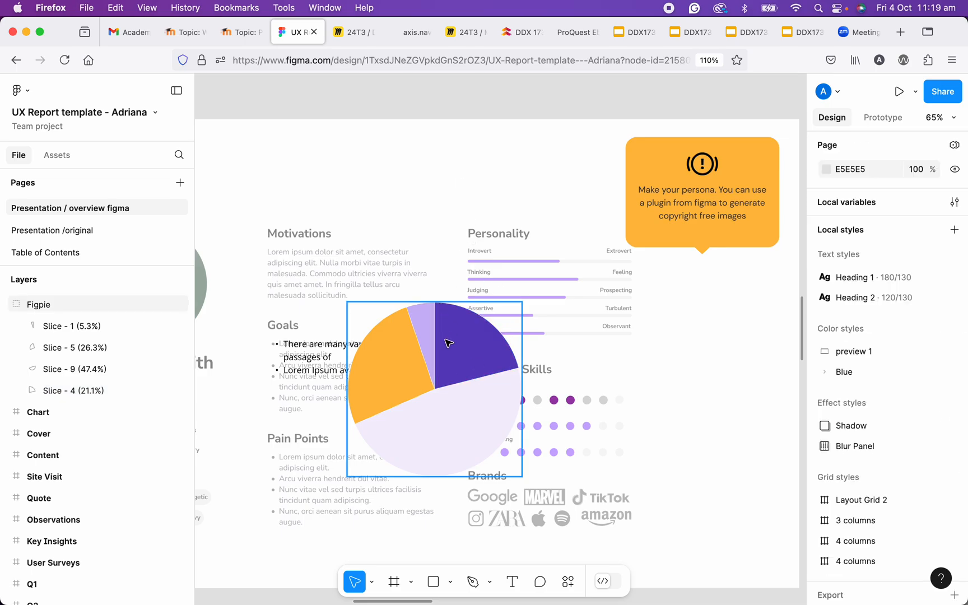
key("Delete")
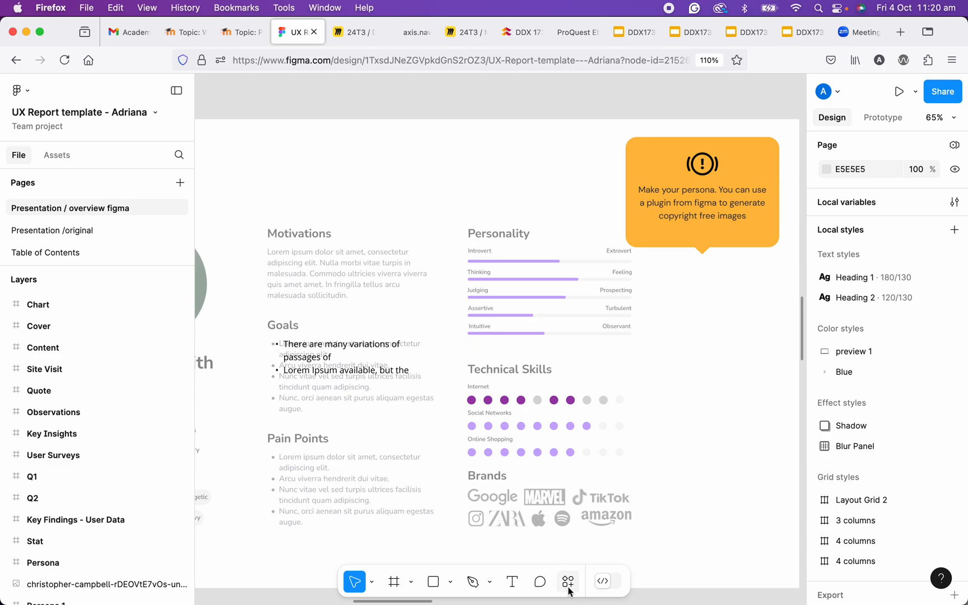
- Go to the Q1 survey frame and run the Contrast plugin
scroll(446, 336, "down", 5)
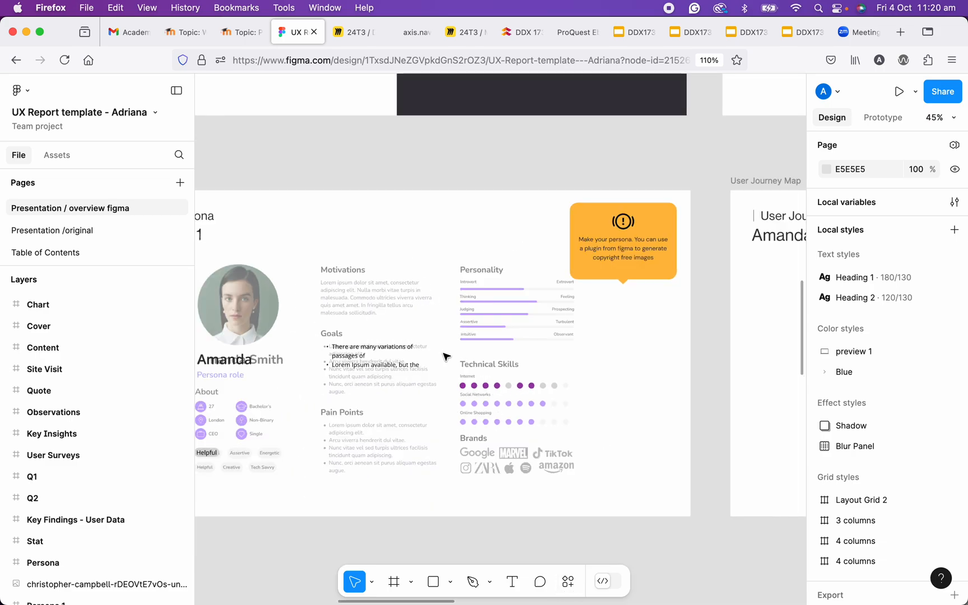
left_click_drag(475, 250, 548, 542)
scroll(561, 430, "up", 2)
left_click_drag(510, 391, 544, 437)
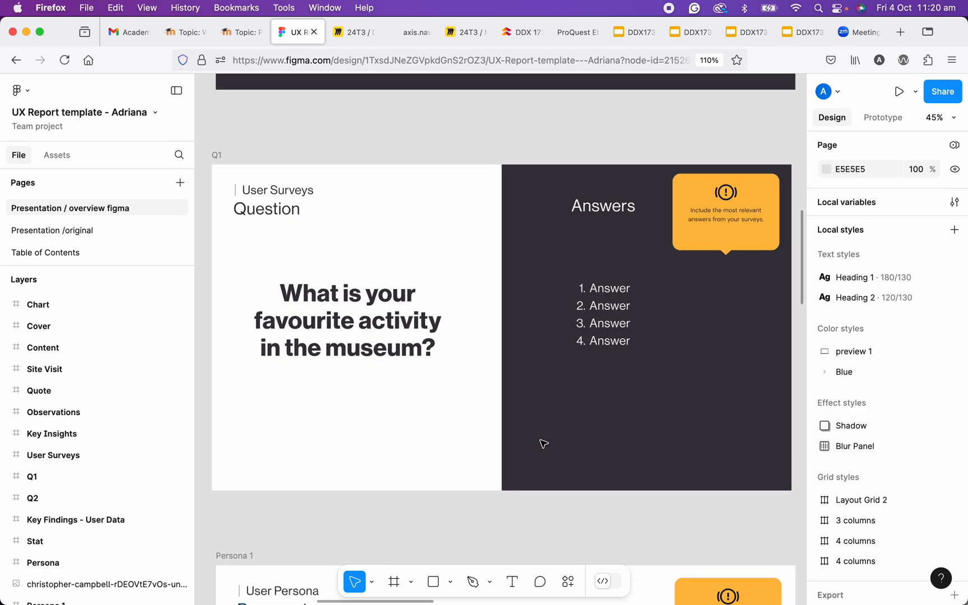
left_click(567, 583)
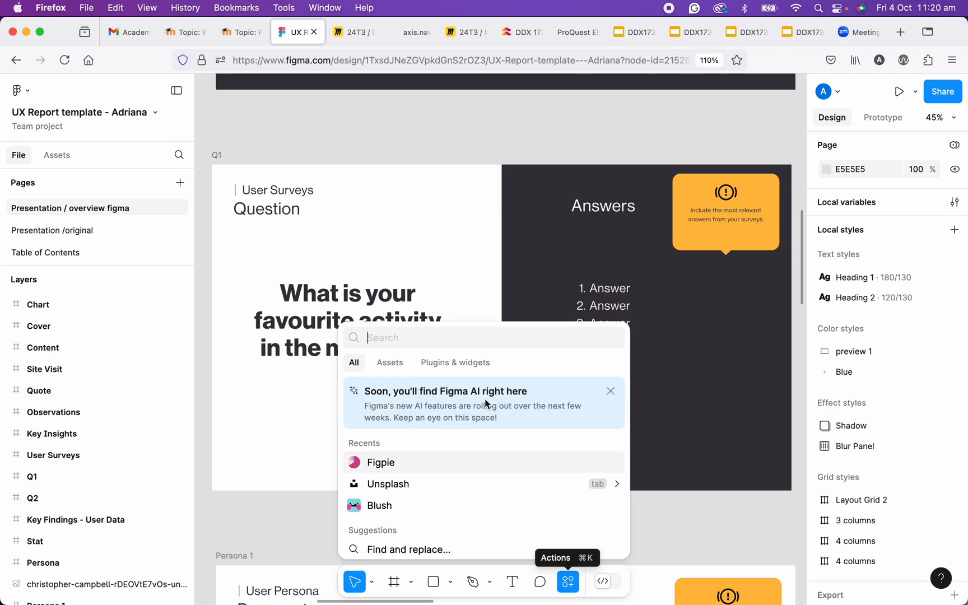
left_click(469, 364)
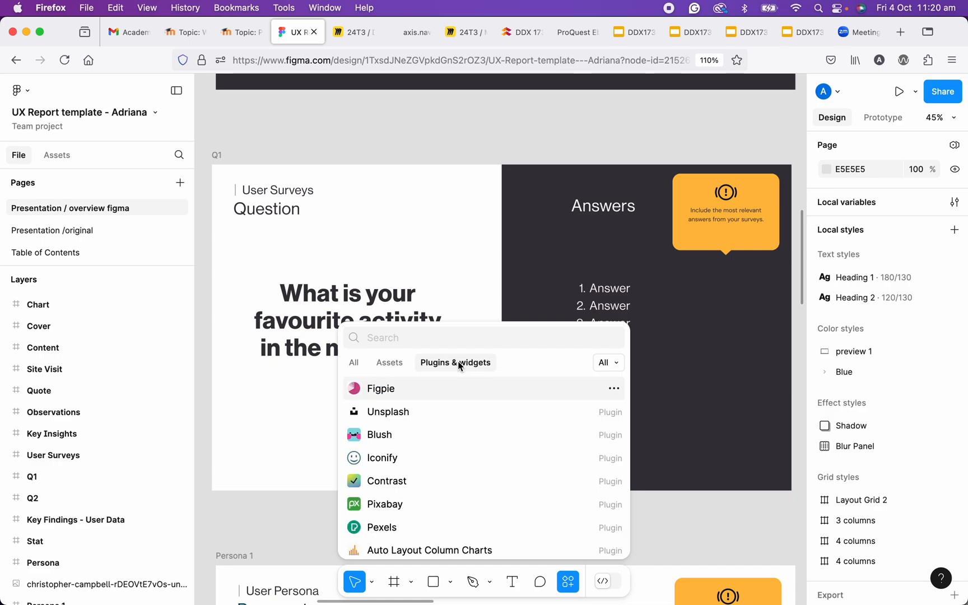
left_click(387, 480)
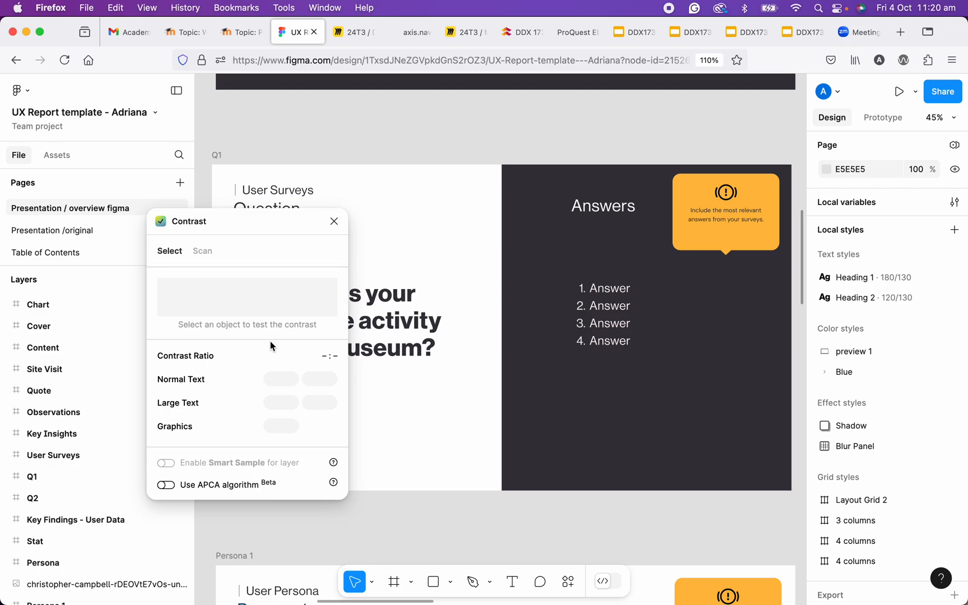
- Check the contrast of the numbered answers list against the dark background in the Q1 frame
left_click(616, 312)
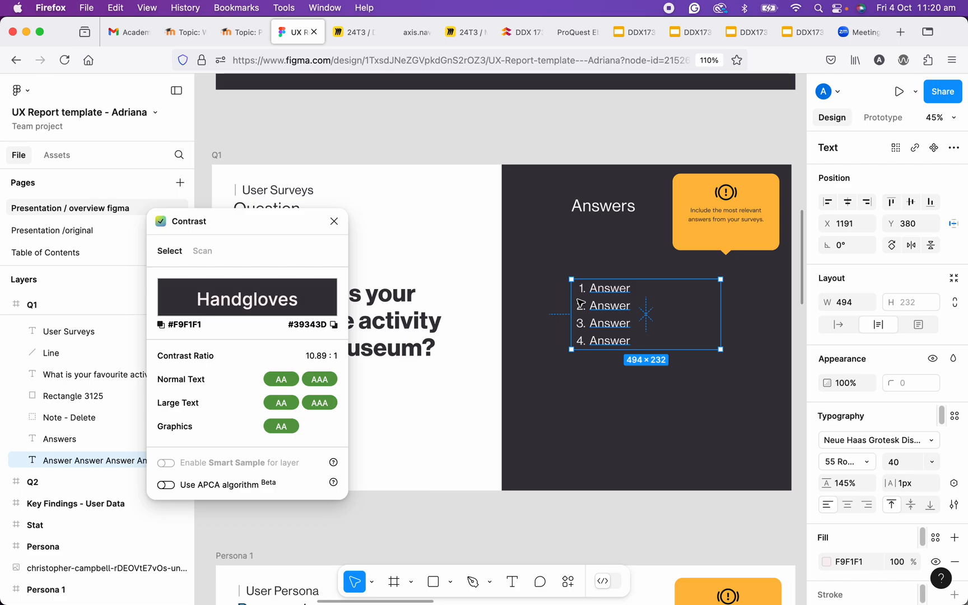
left_click(568, 154)
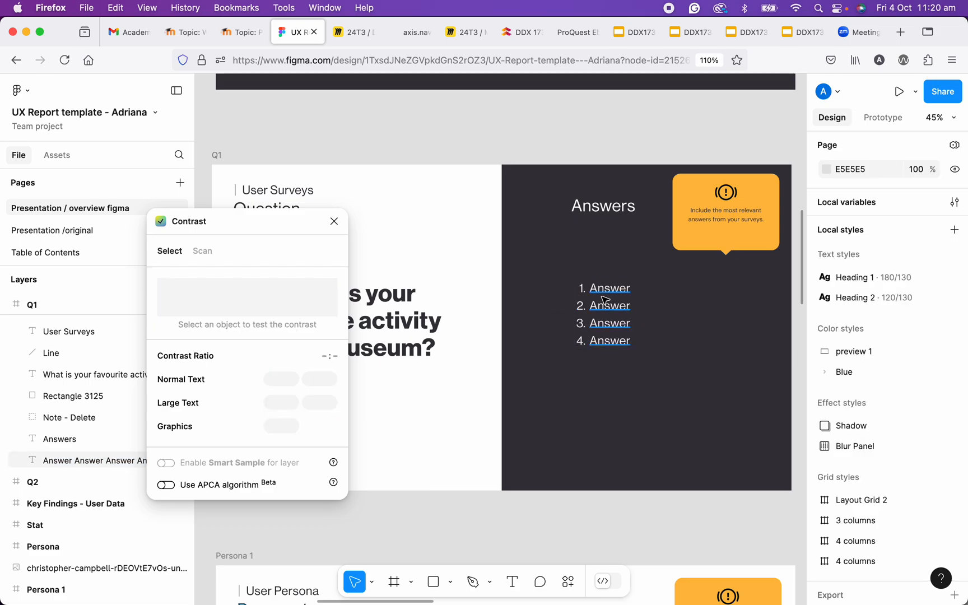
left_click(605, 300)
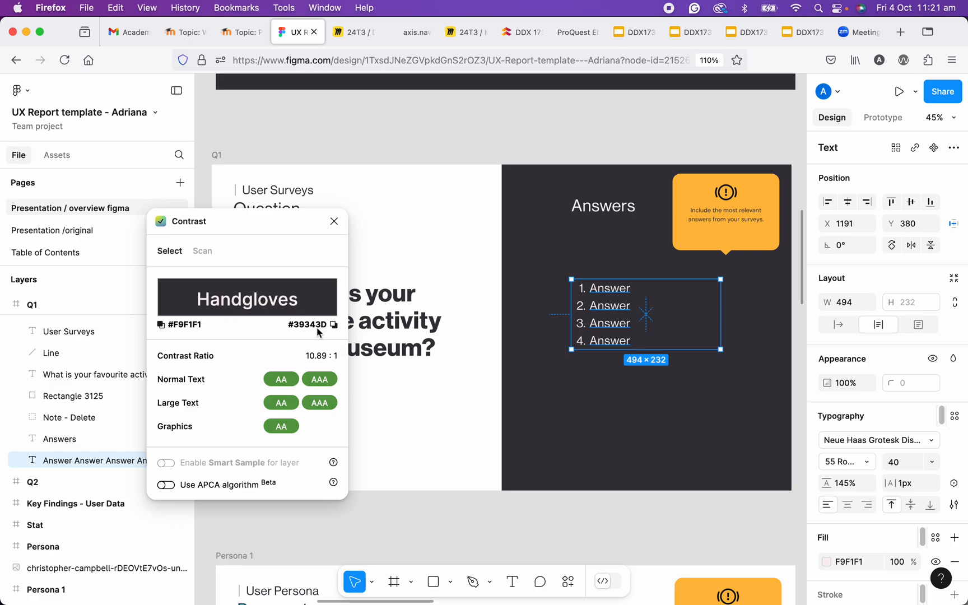
mouse_move(288, 385)
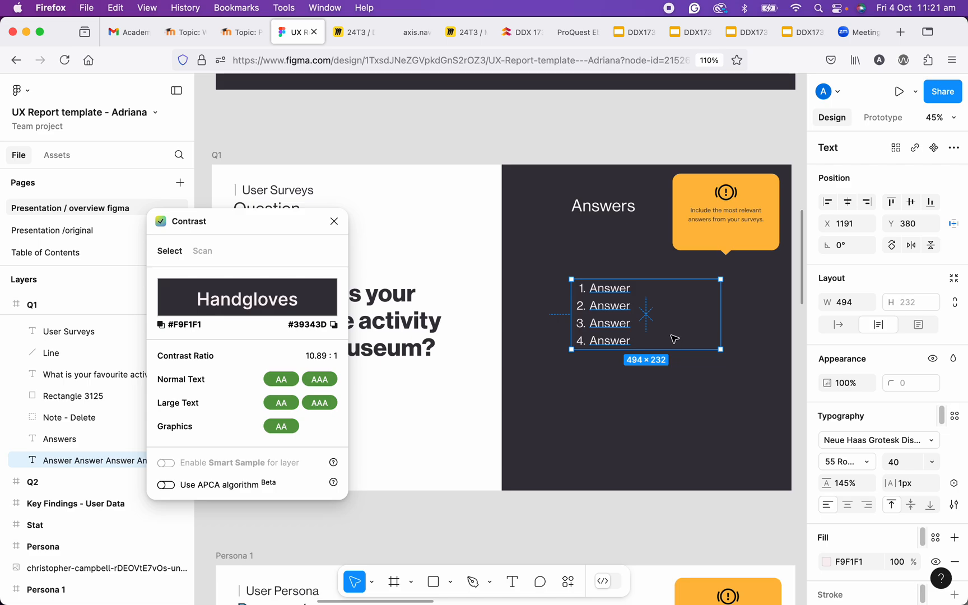
- Scan the entire Q1 frame for text contrast issues with the Contrast plugin
left_click(221, 161)
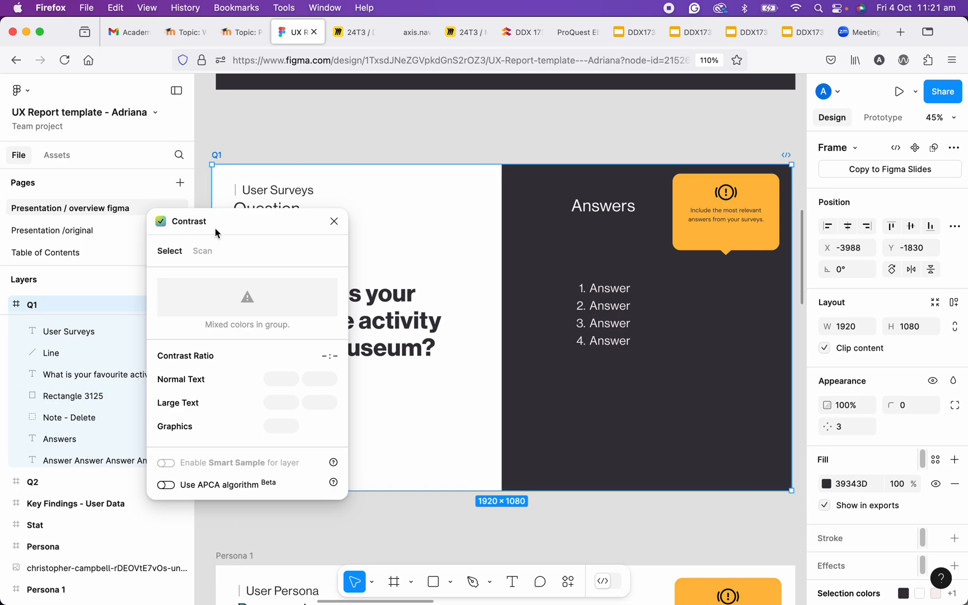
left_click(202, 252)
left_click(228, 343)
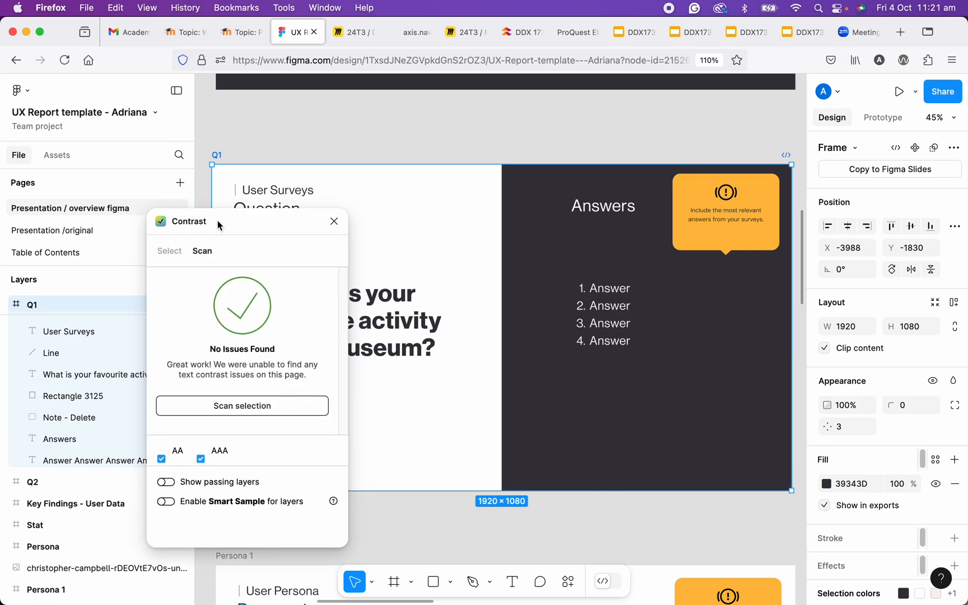
- Return to single-object contrast checking and test the answers list and the text inside the orange note
left_click(612, 312)
left_click(169, 251)
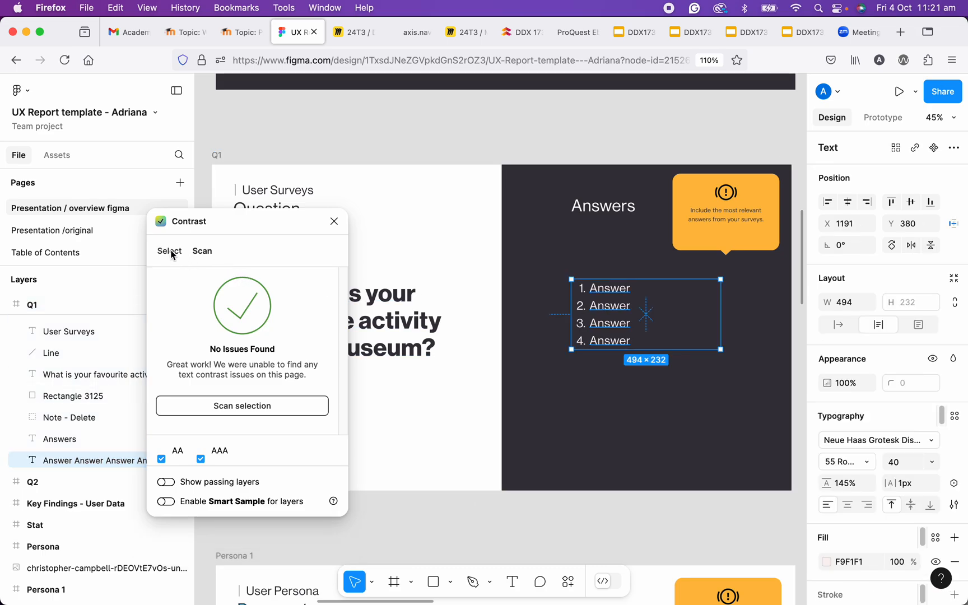
left_click(720, 239)
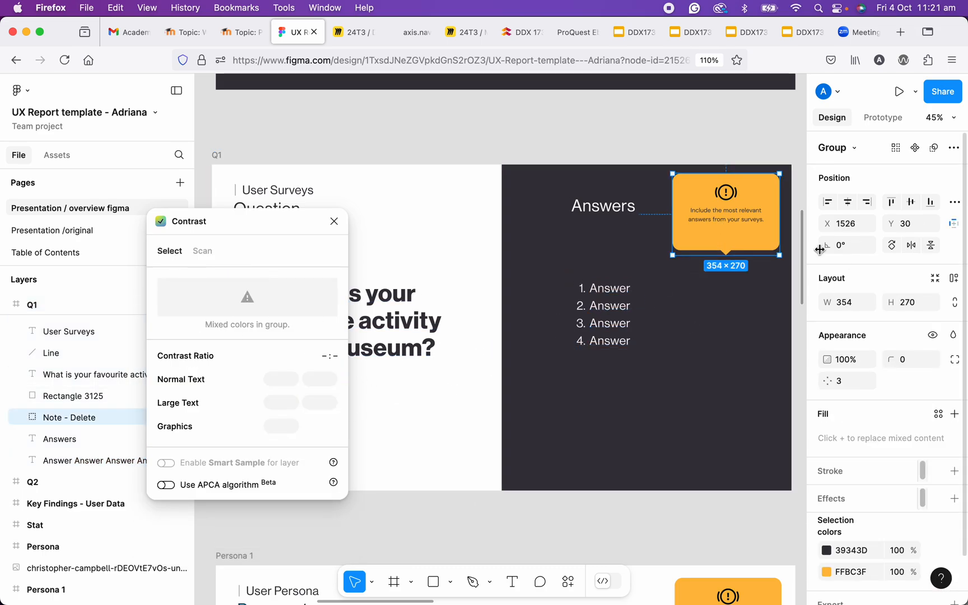
double_click(725, 226)
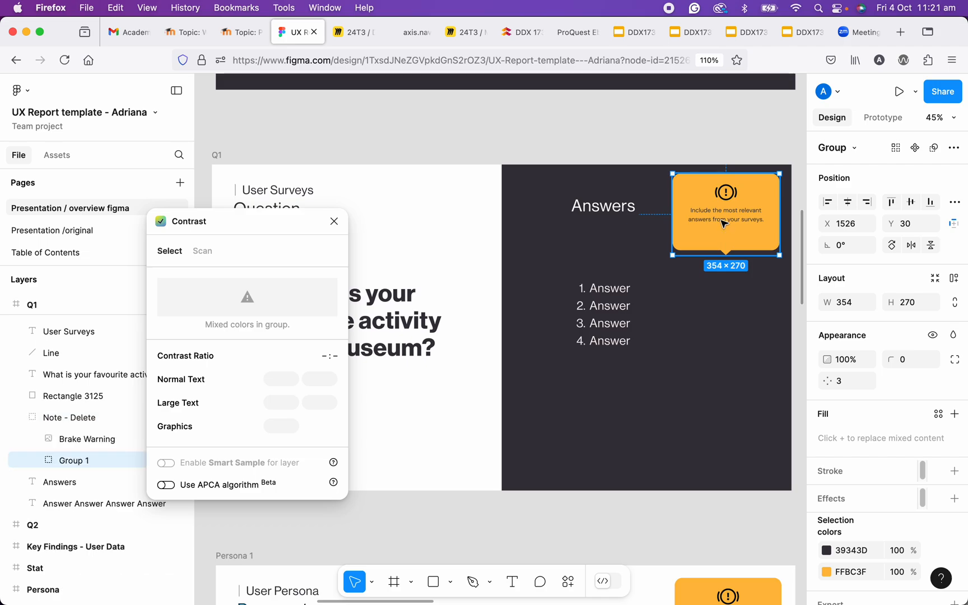
double_click(723, 223)
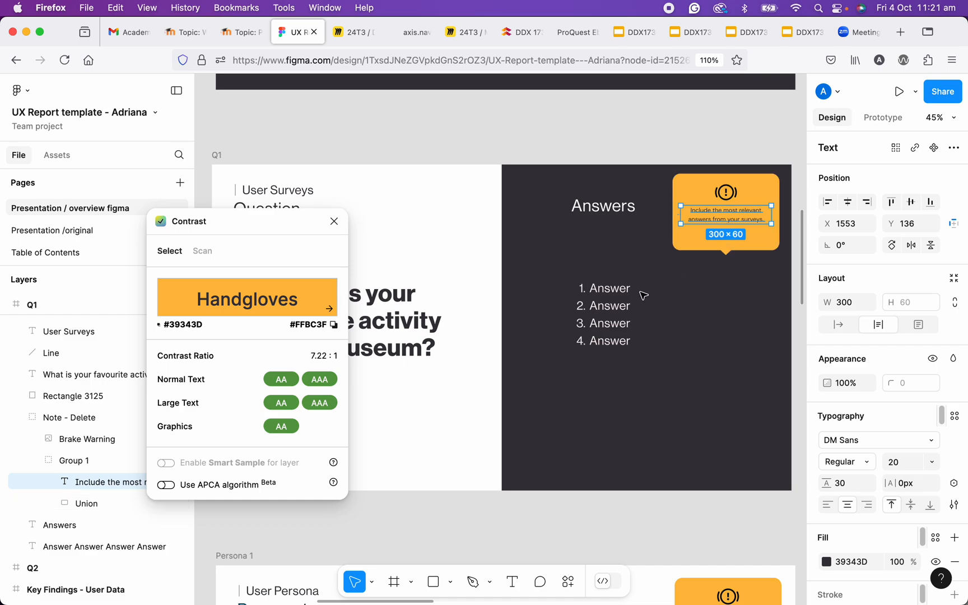
- Darken the answers list's text fill to 918E8E and check its contrast ratings
left_click(618, 316)
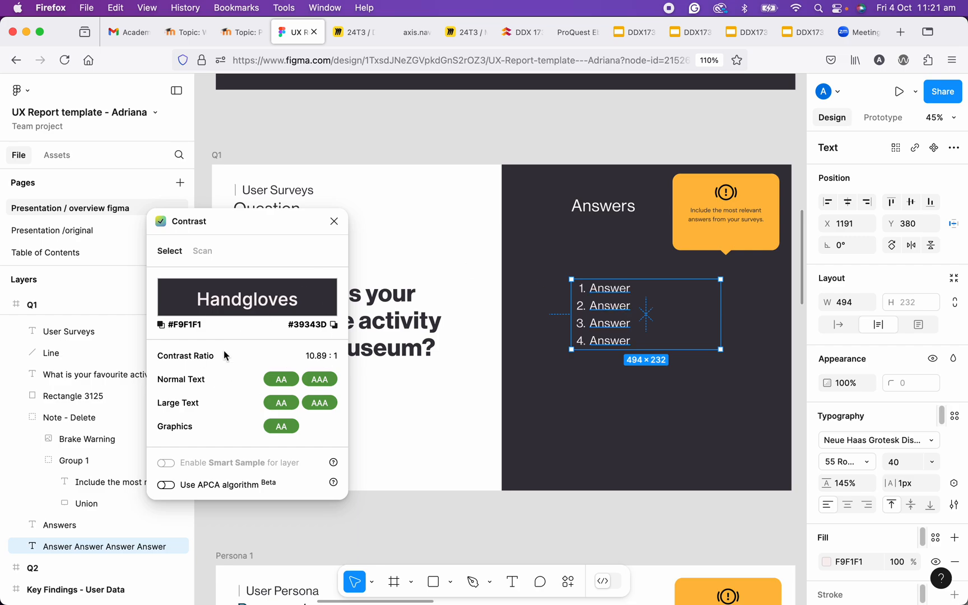
scroll(899, 412, "down", 3)
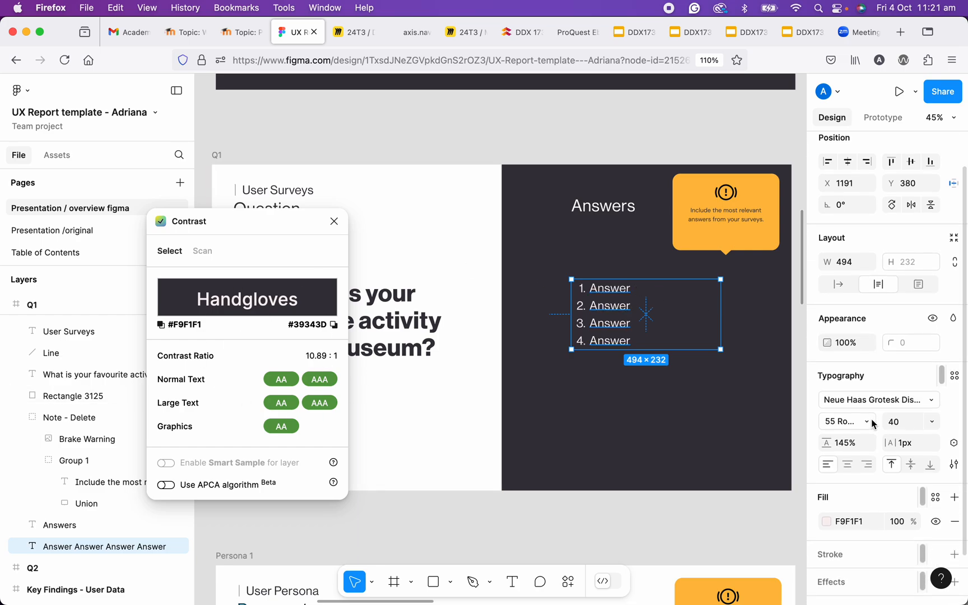
scroll(869, 423, "down", 1)
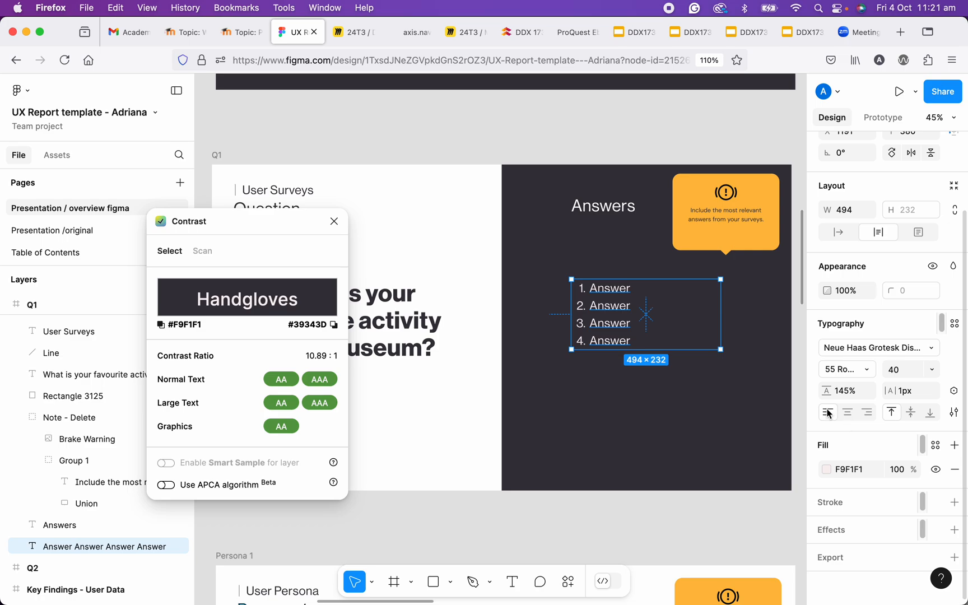
left_click(828, 470)
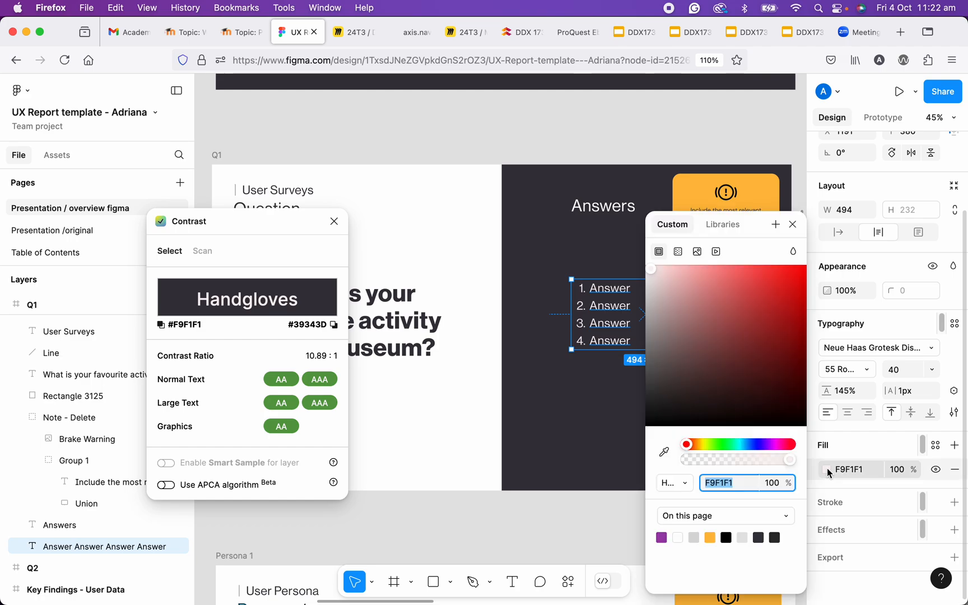
left_click_drag(657, 311, 648, 339)
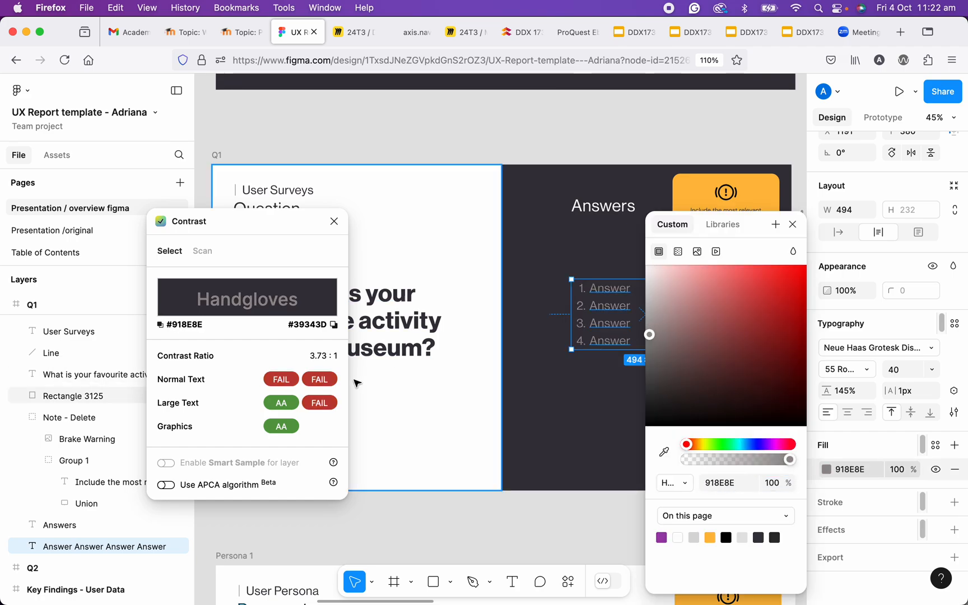
mouse_move(319, 383)
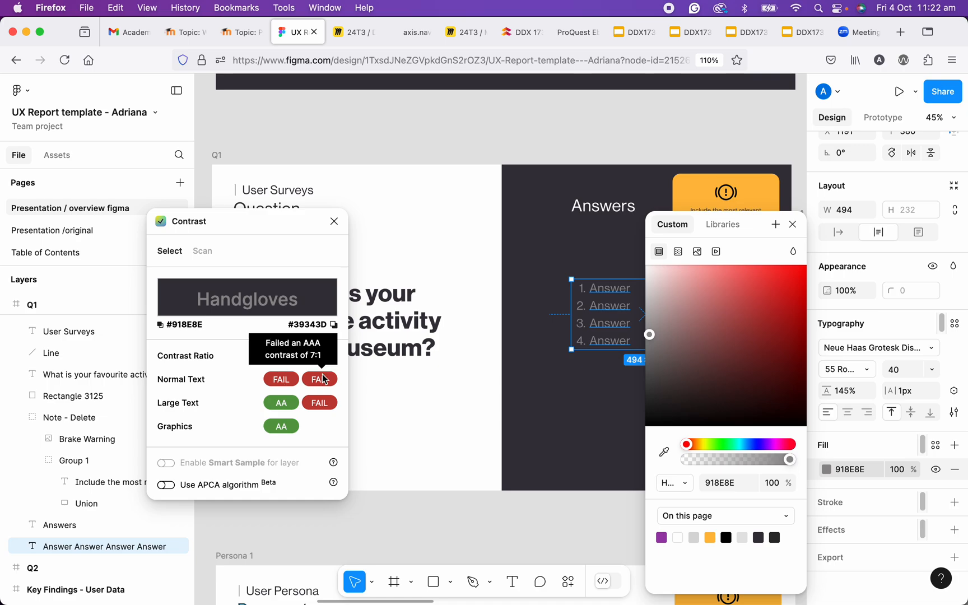
- Set the answers list's text fill to white, FFFFFF, and close the colour picker
left_click_drag(656, 335, 644, 267)
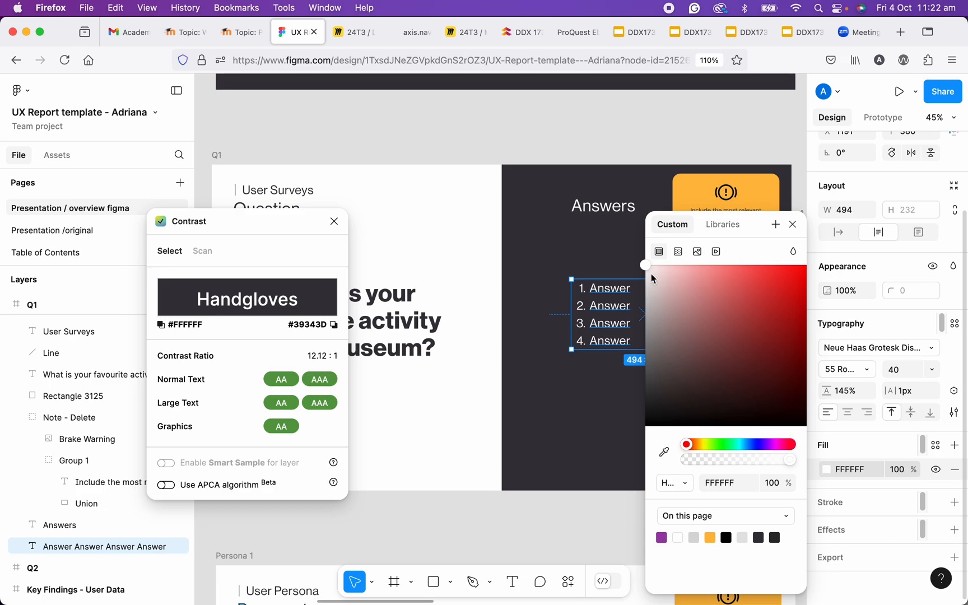
mouse_move(647, 268)
left_mouse_down()
mouse_move(651, 277)
mouse_move(644, 265)
left_mouse_up()
scroll(416, 365, "down", 3)
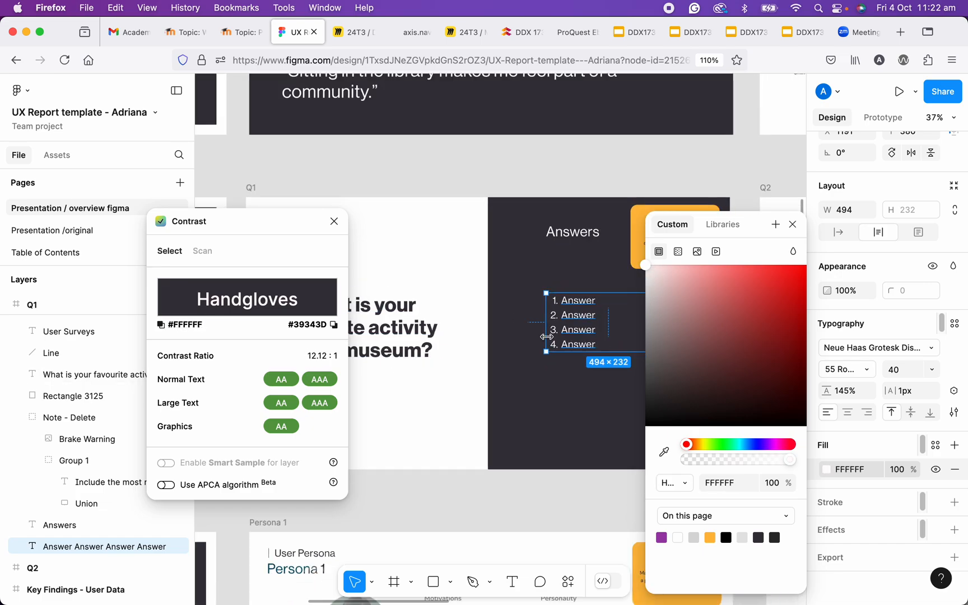
left_click_drag(563, 347, 566, 312)
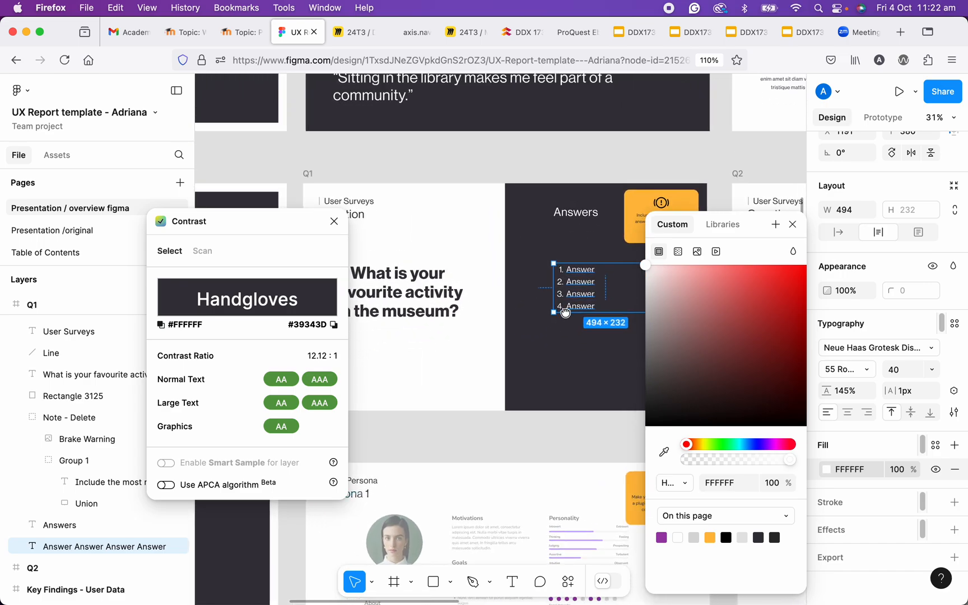
left_click(792, 224)
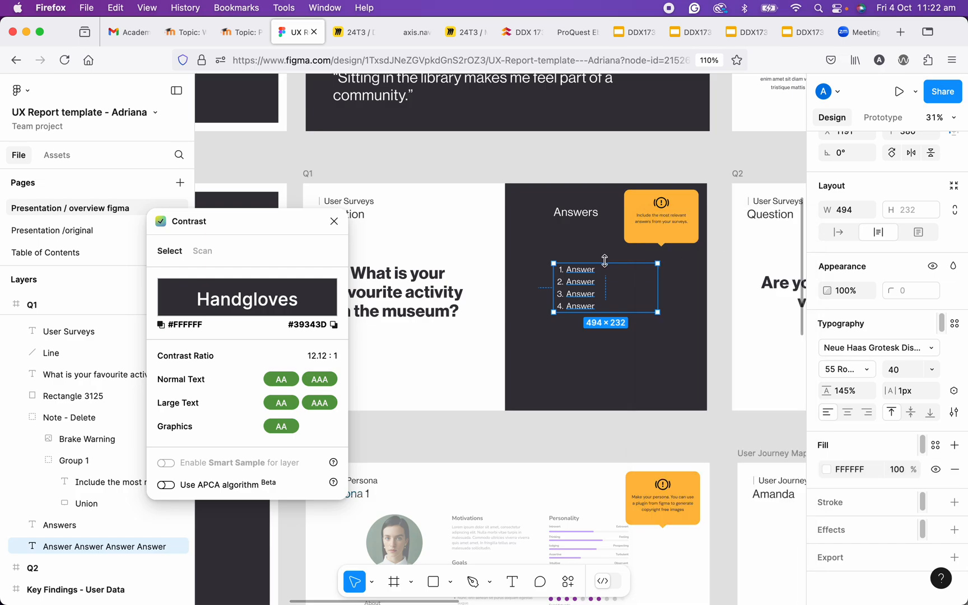
- Examine the readability of the white answers list at several zoom levels, and close the Contrast plugin
scroll(582, 263, "up", 6)
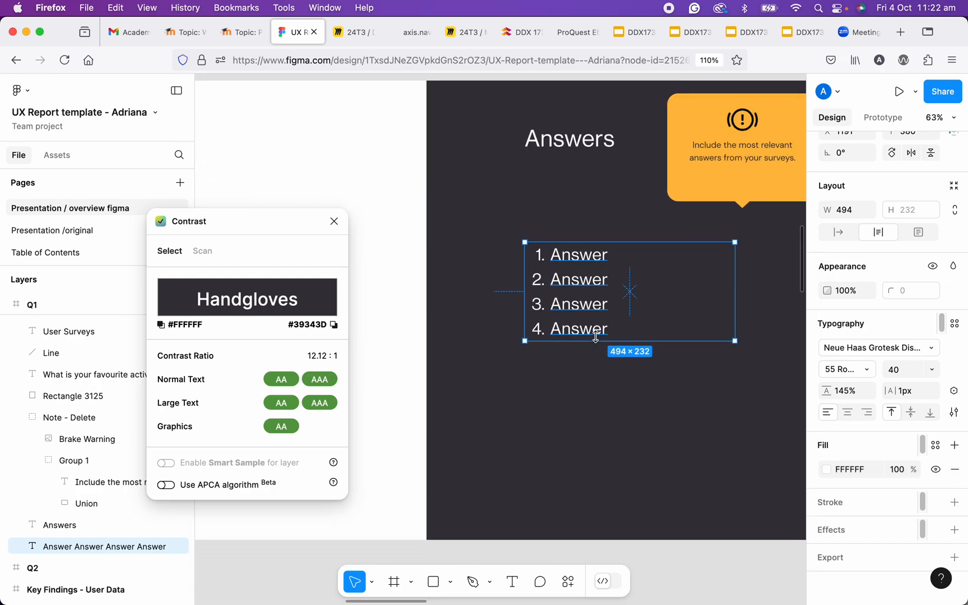
scroll(590, 334, "down", 4)
scroll(590, 334, "down", 2)
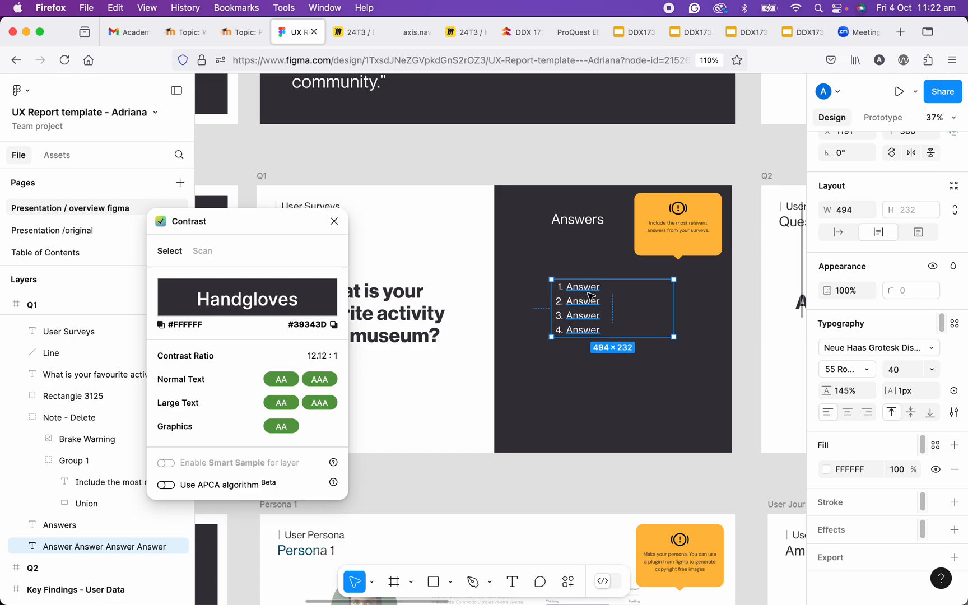
scroll(587, 297, "up", 3)
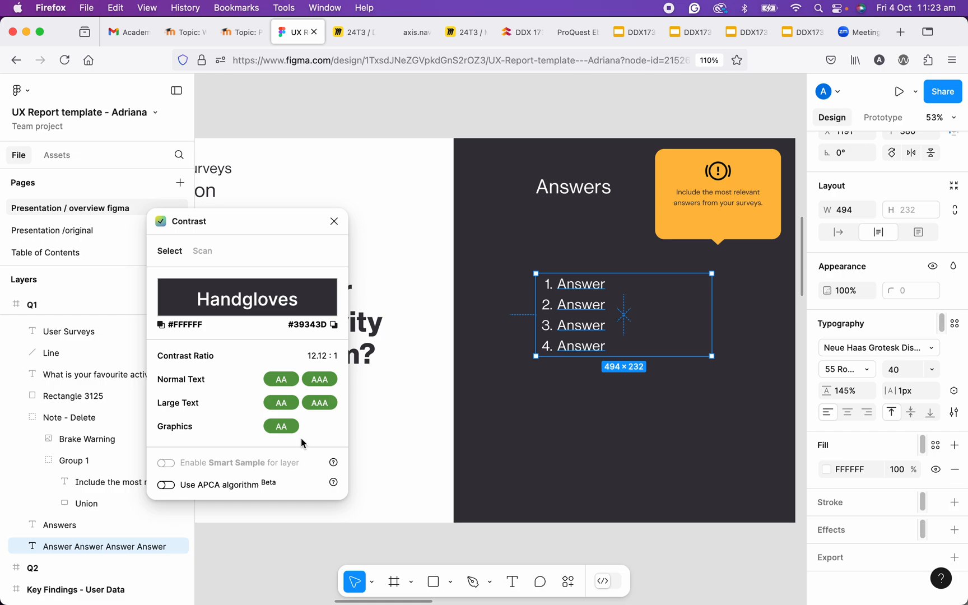
scroll(579, 315, "up", 2)
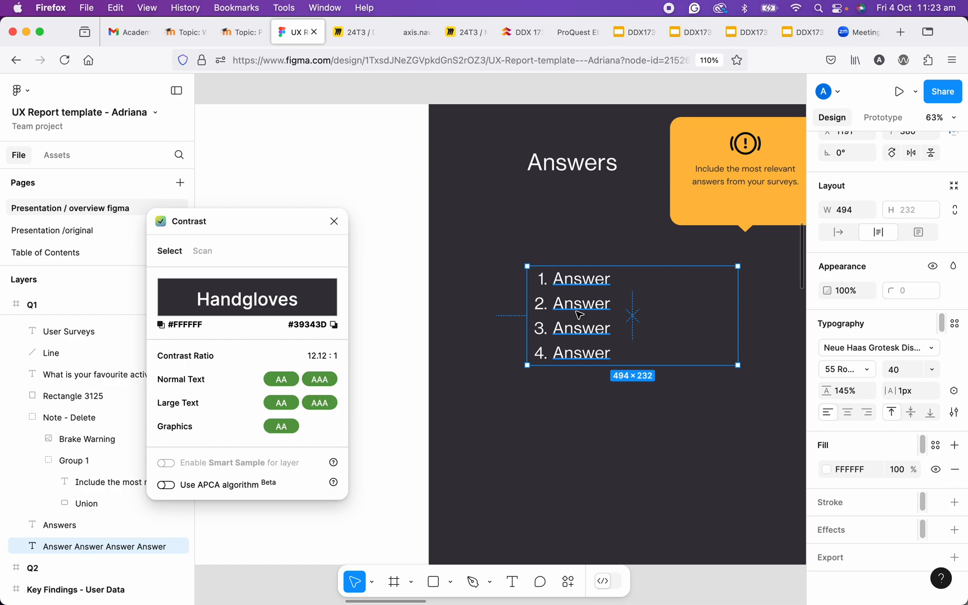
scroll(595, 323, "down", 1)
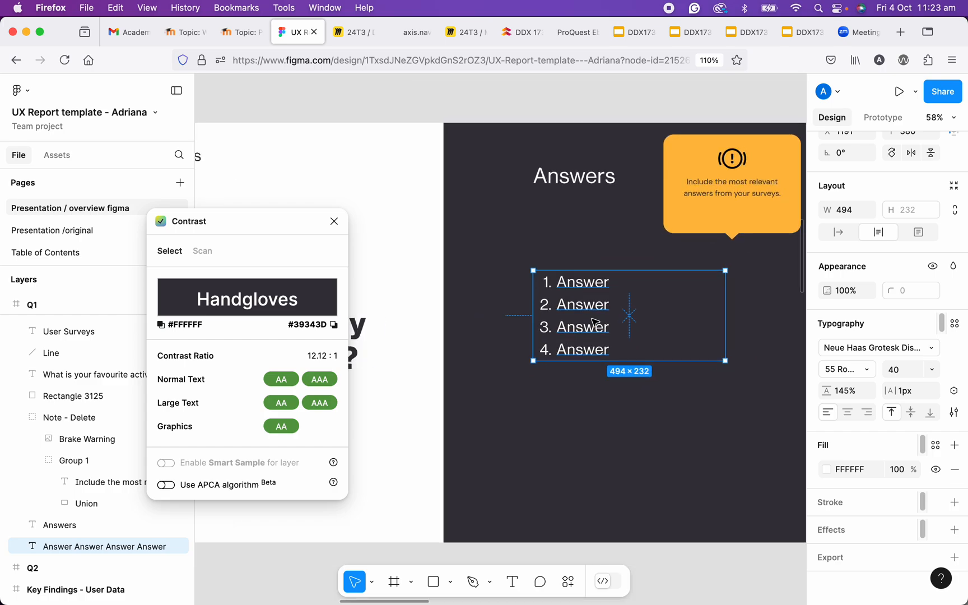
scroll(594, 323, "down", 2)
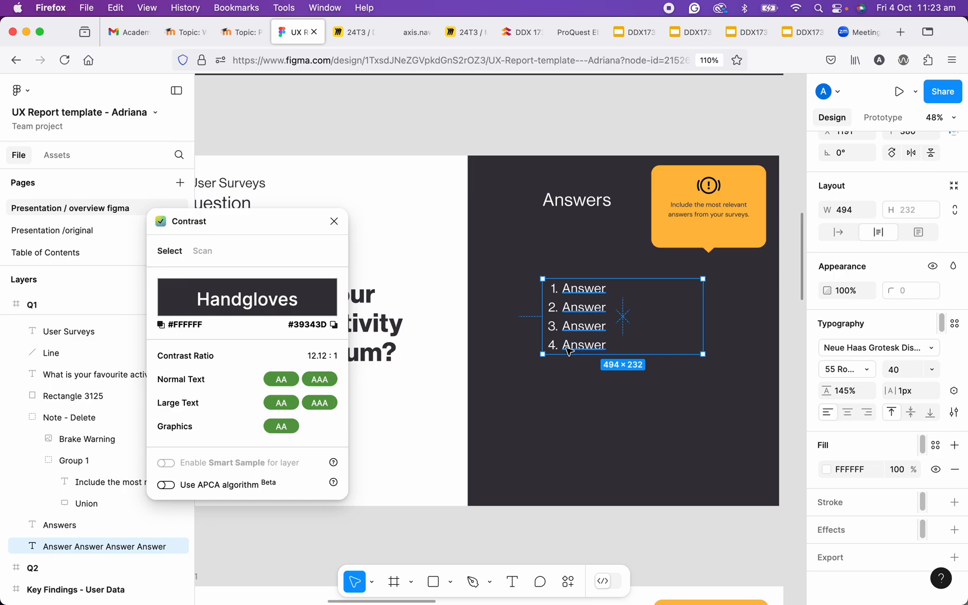
scroll(567, 347, "down", 2)
left_click_drag(528, 300, 551, 295)
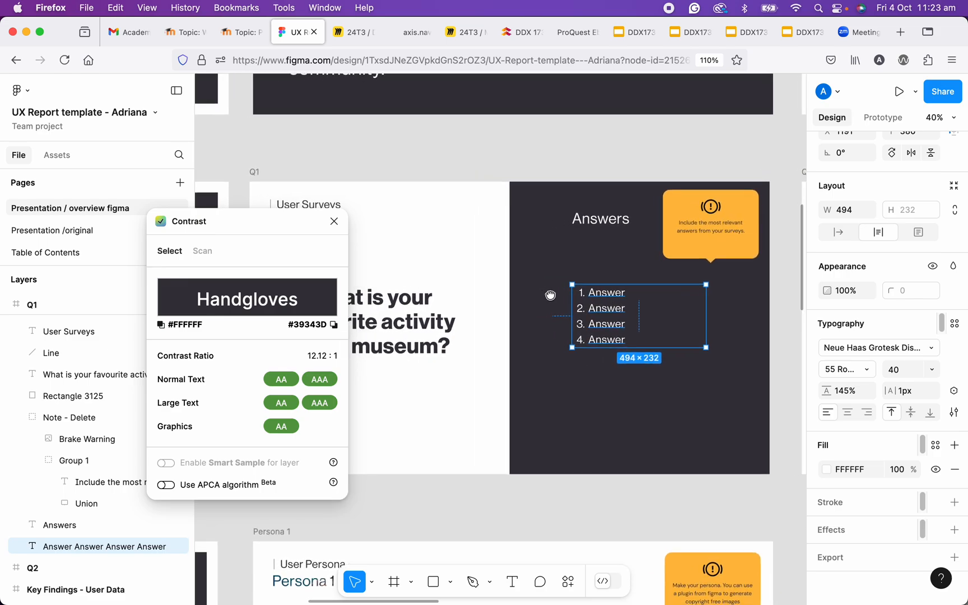
left_click(335, 222)
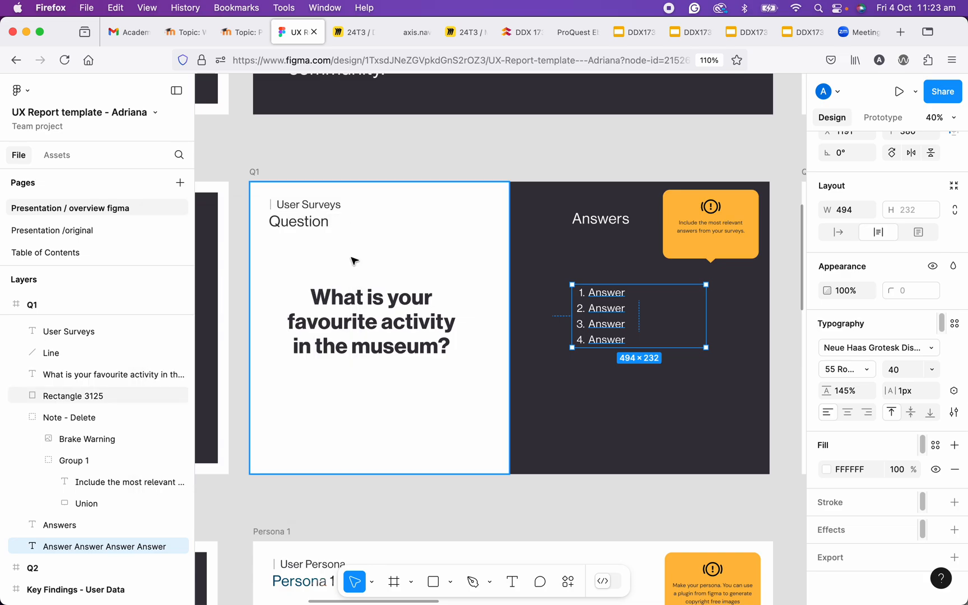
- Browse the available plugins and widgets, close the list, and select the Q1 frame
left_click(570, 591)
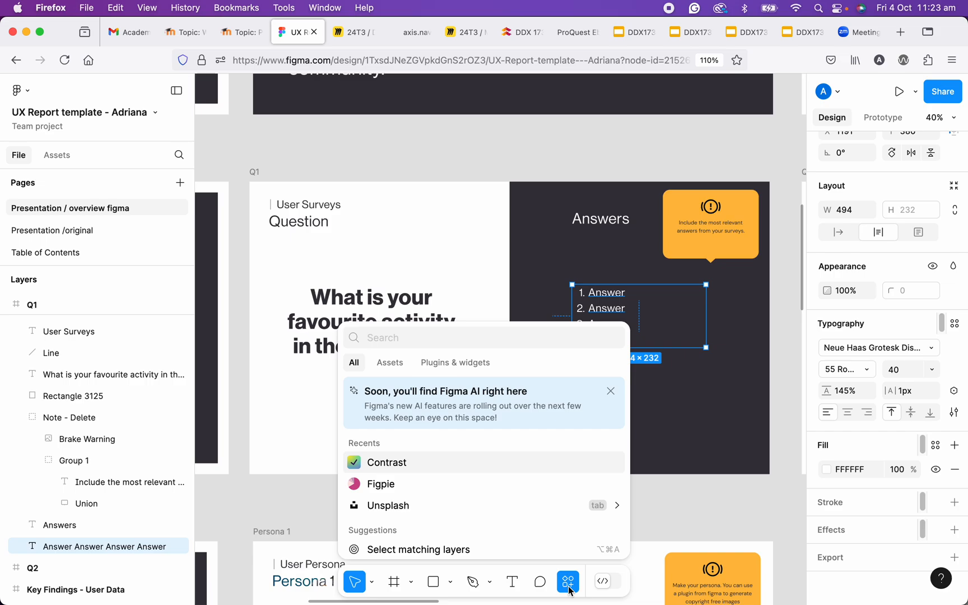
left_click(444, 364)
scroll(467, 454, "down", 10)
scroll(464, 459, "down", 5)
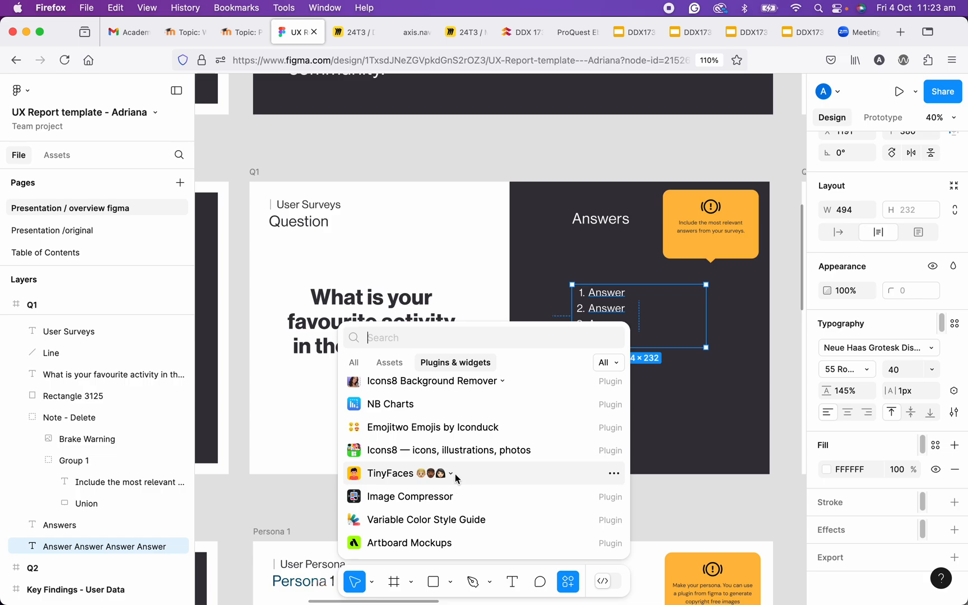
scroll(503, 385, "up", 4)
scroll(503, 387, "up", 6)
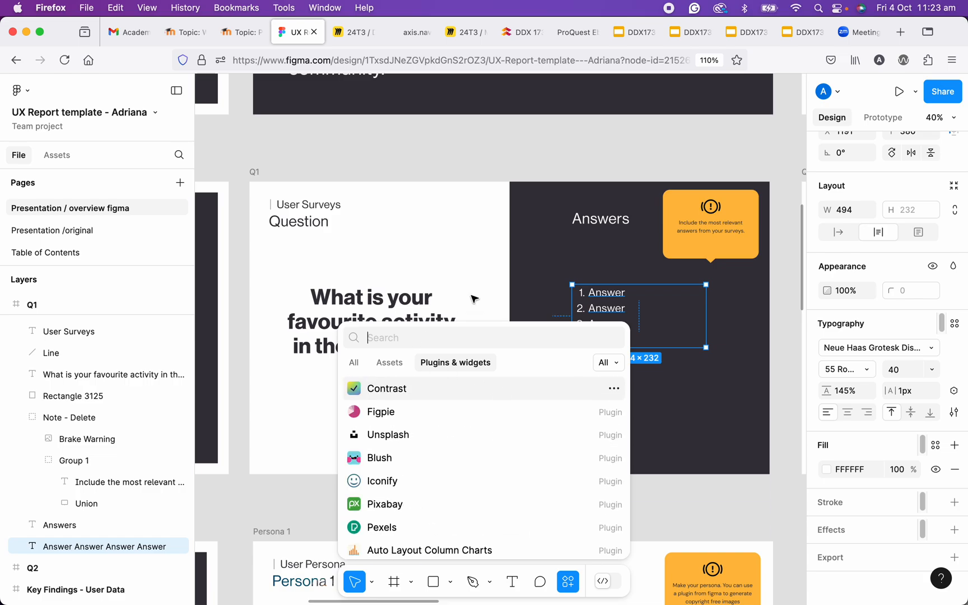
left_click(599, 253)
left_click(252, 173)
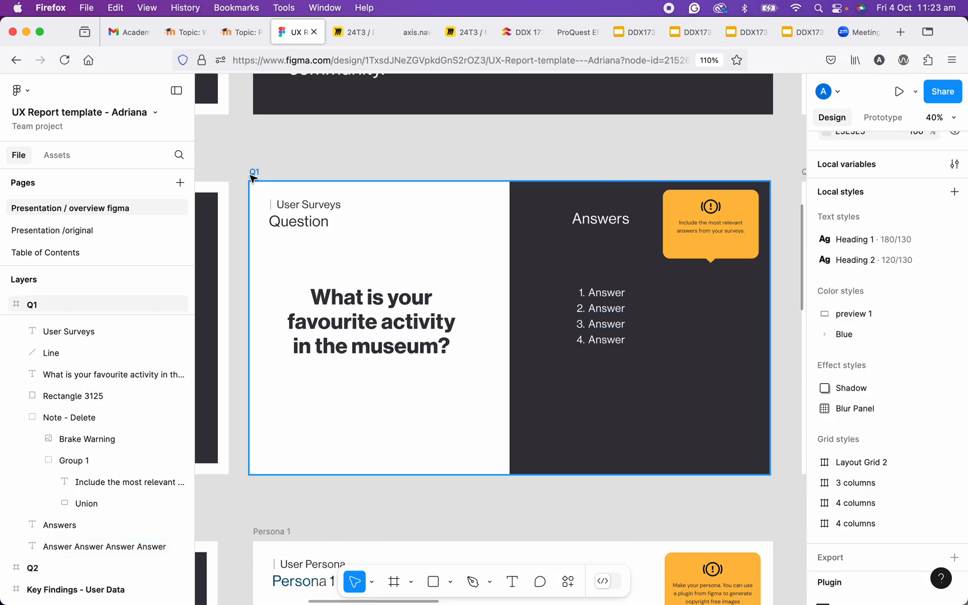